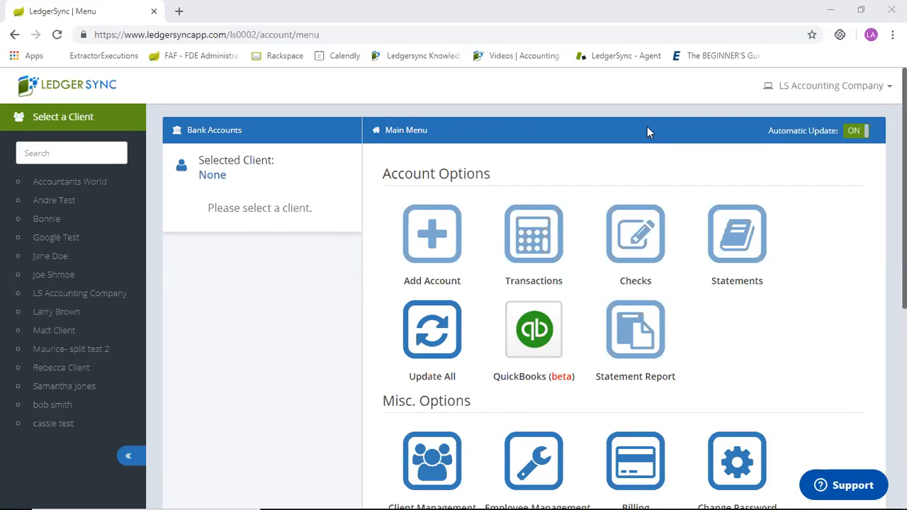
Open Client Management and look at the client list and the form for adding a new client.
scroll(647, 128, "down", 4)
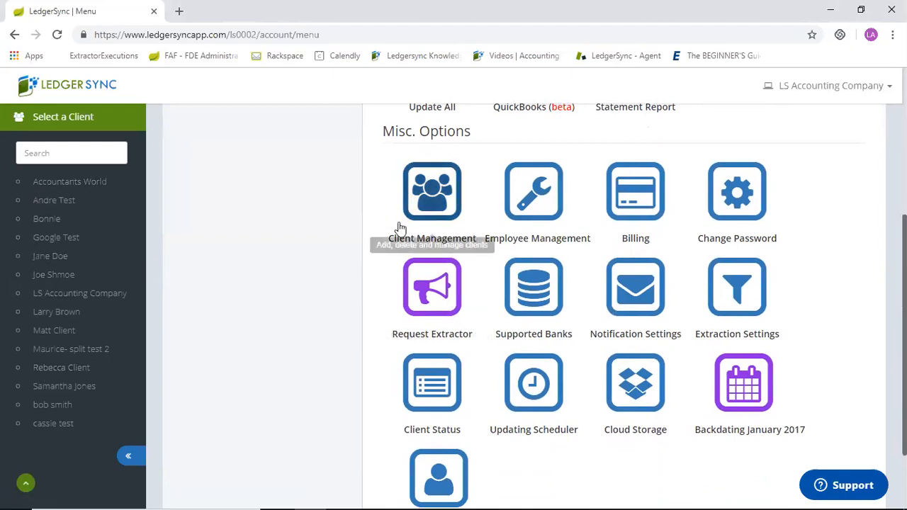
left_click(421, 186)
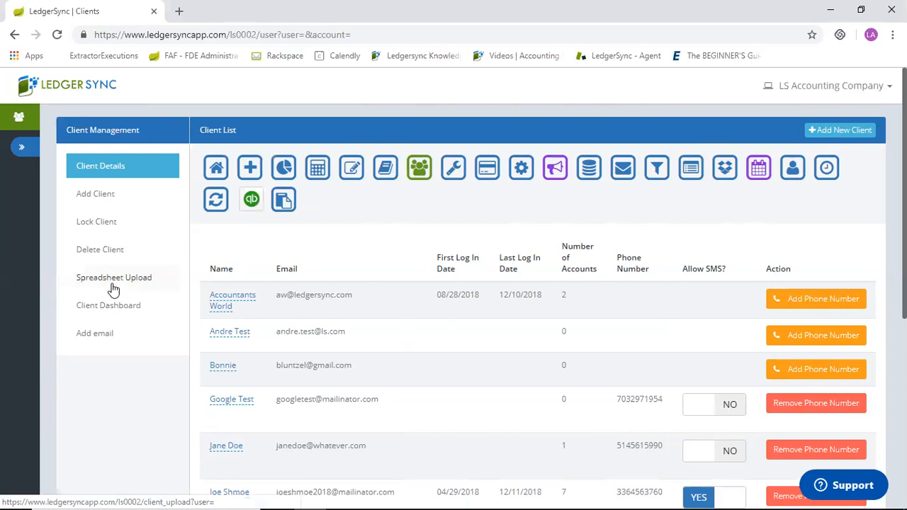
left_click(90, 196)
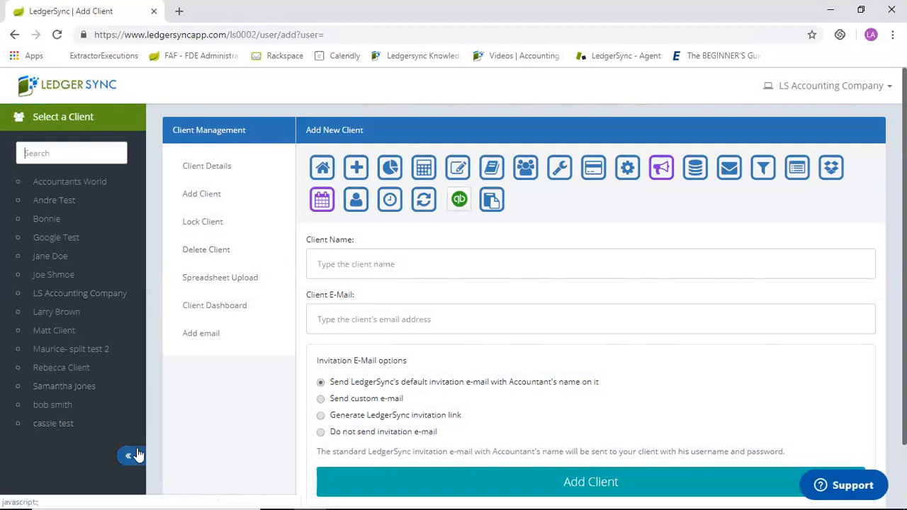
left_click(16, 35)
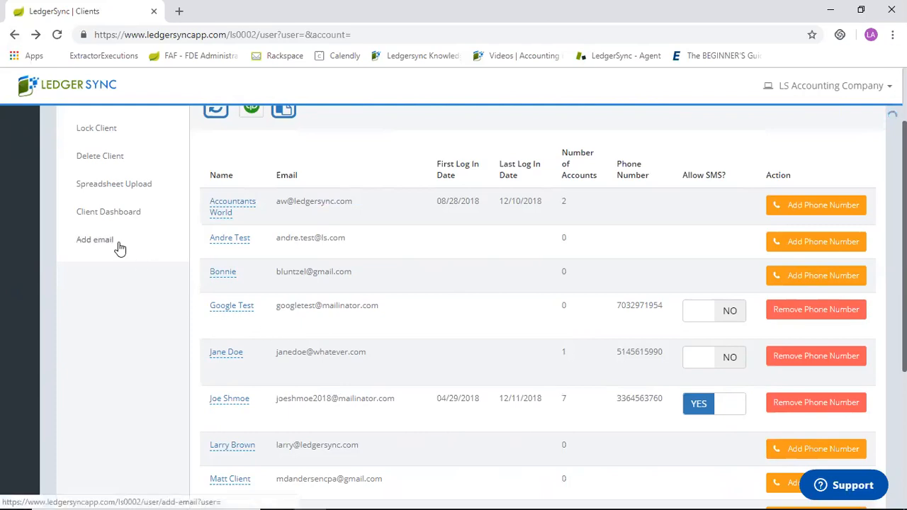
scroll(119, 248, "up", 2)
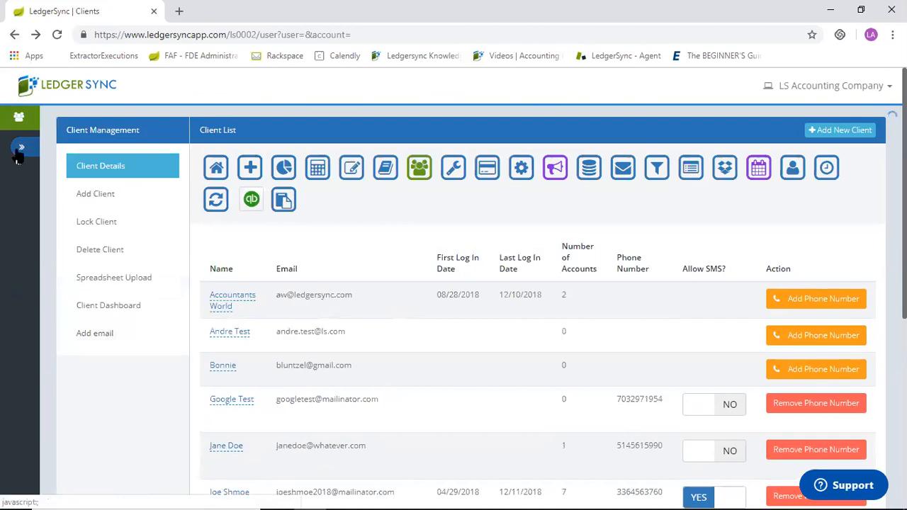
Return to the main menu, select the client with the barber and beauty shop accounts, and start adding a bank account.
left_click(76, 91)
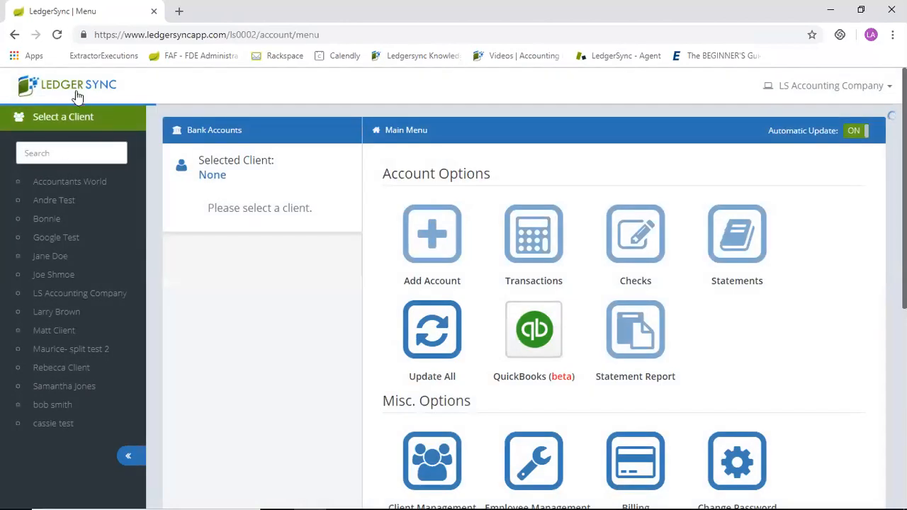
left_click(60, 366)
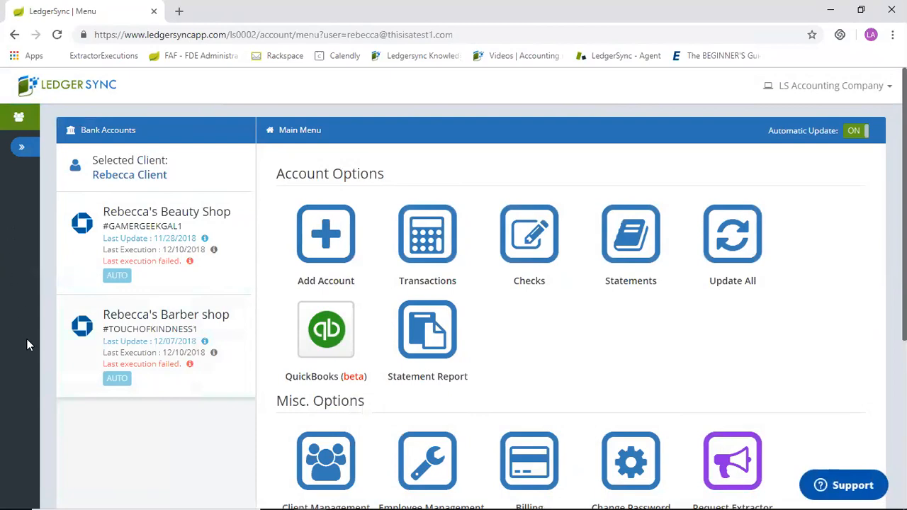
left_click(327, 246)
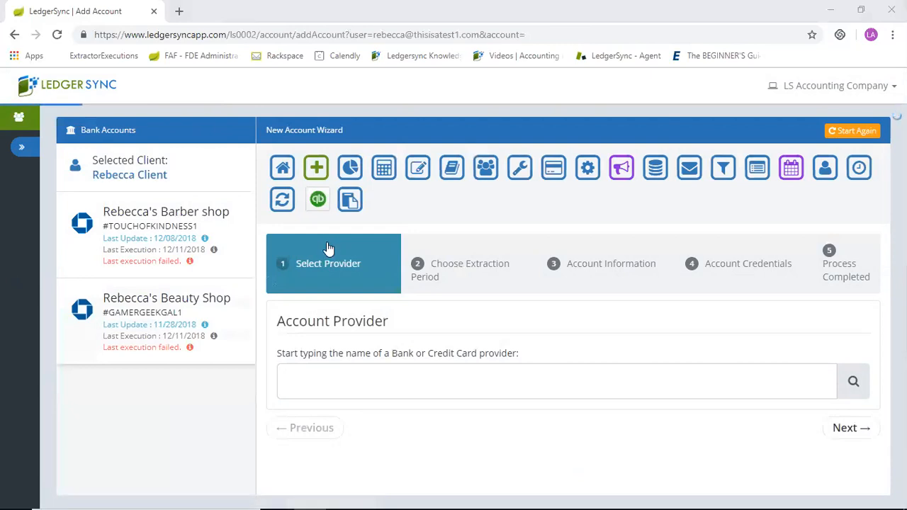
Search the account providers for "citibank" and choose Citibank AAdvantage USA.
left_click(449, 391)
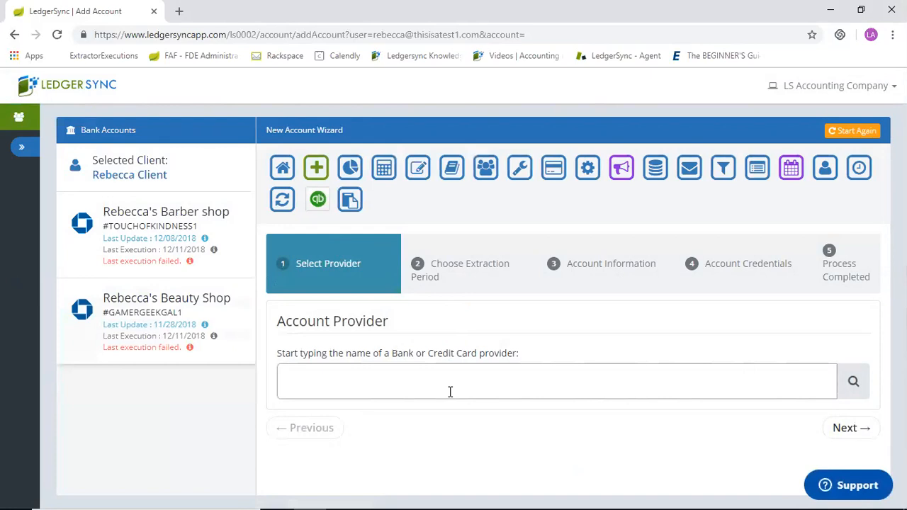
type("cit")
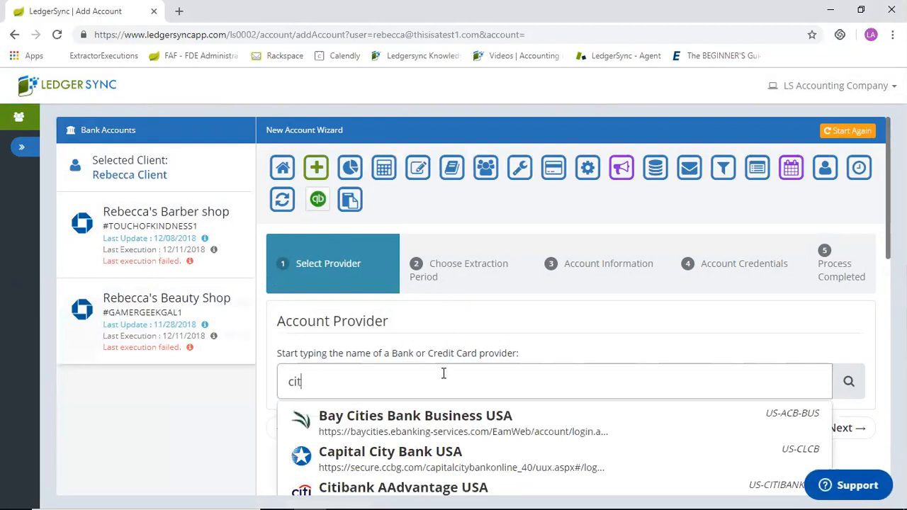
type("ibank")
scroll(444, 373, "down", 1)
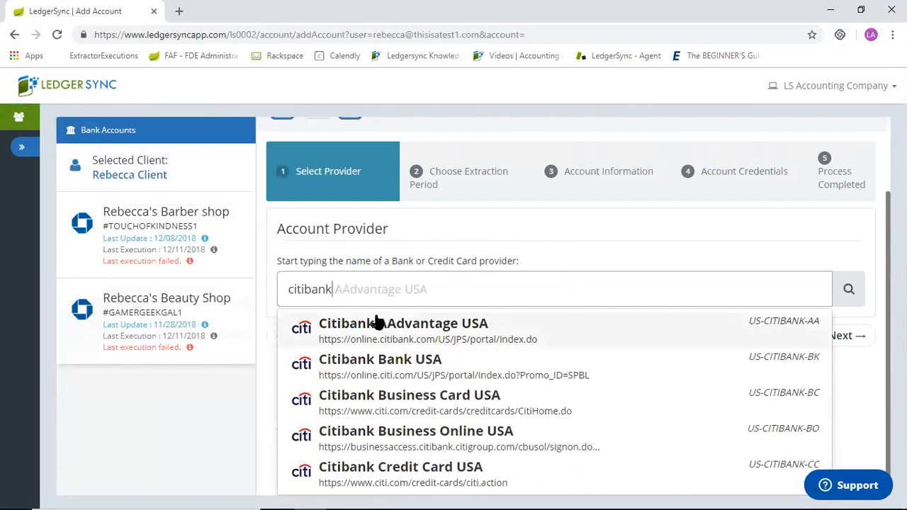
left_click(442, 331)
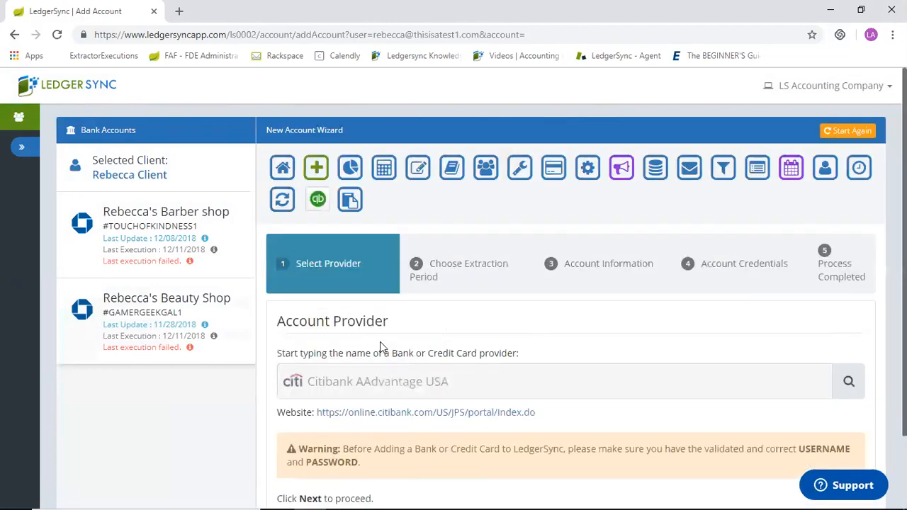
Check the selected provider's linked website and return to the new account wizard.
left_click(407, 418)
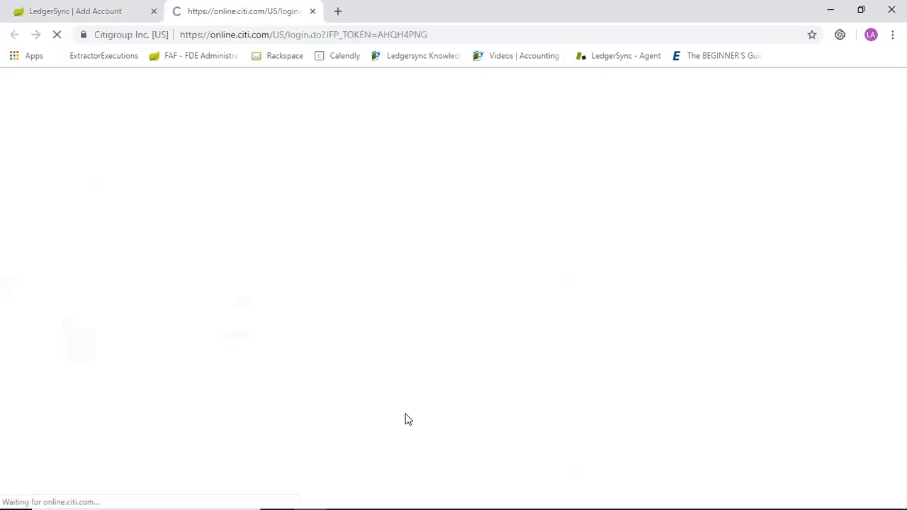
mouse_move(253, 163)
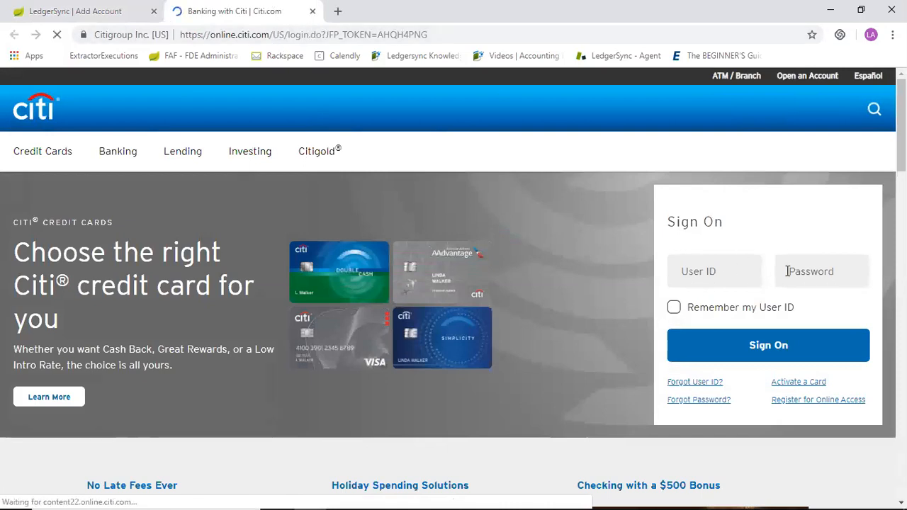
left_click(313, 12)
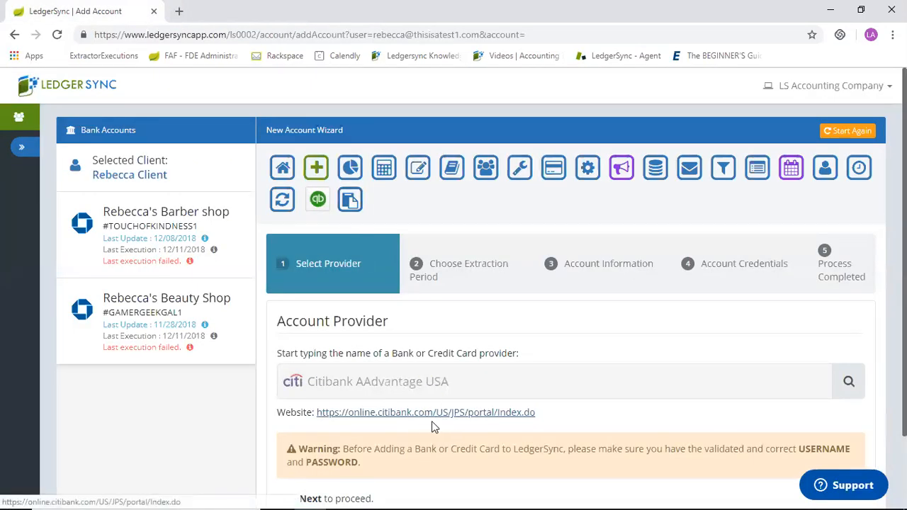
Accept the chosen provider and the default extraction period, continuing the wizard to Account Information.
scroll(436, 427, "down", 1)
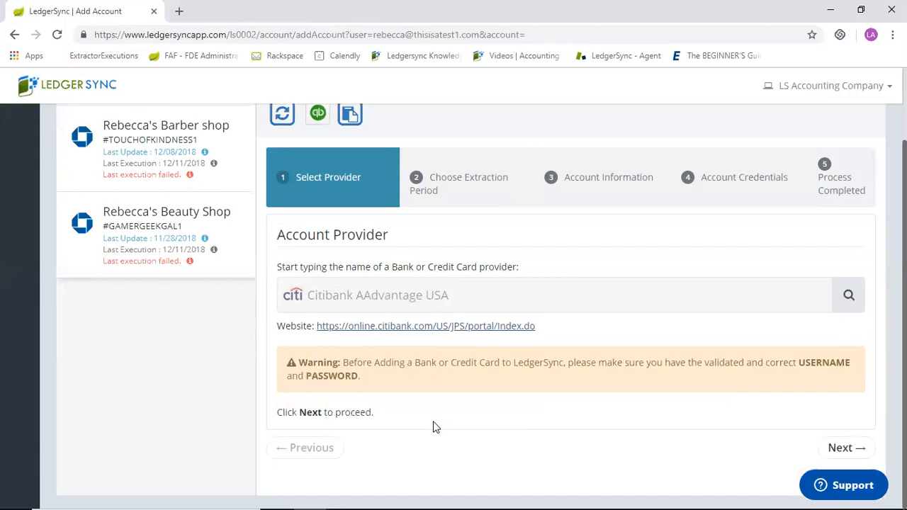
left_click(840, 448)
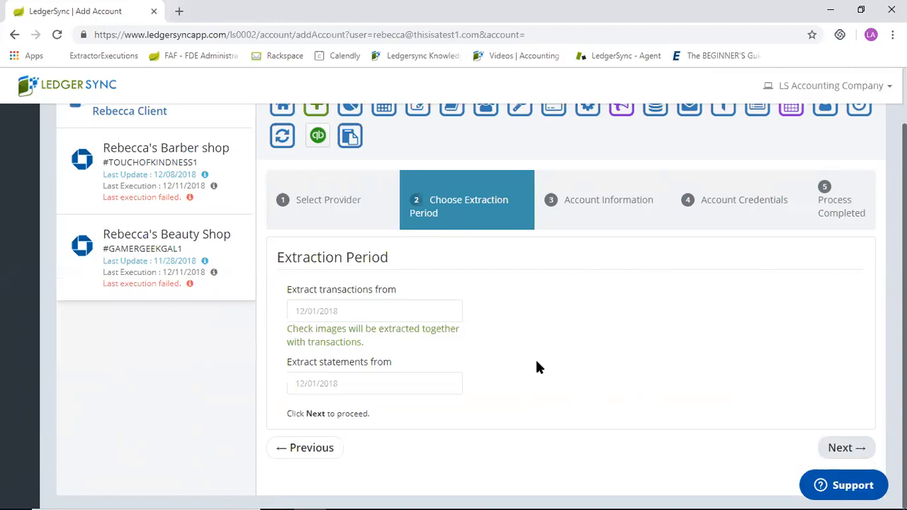
left_click(841, 449)
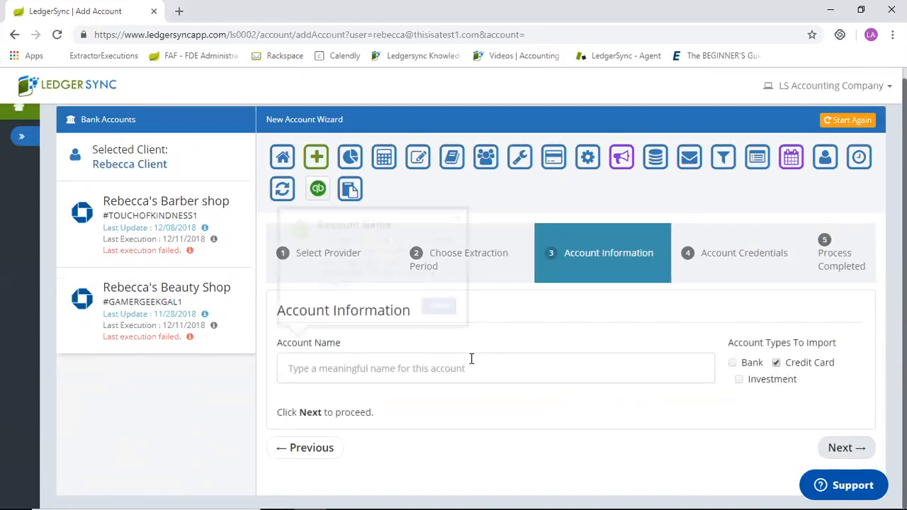
Enter "Business Name here" as the new account's name and dismiss the Account Name hint.
left_click(355, 365)
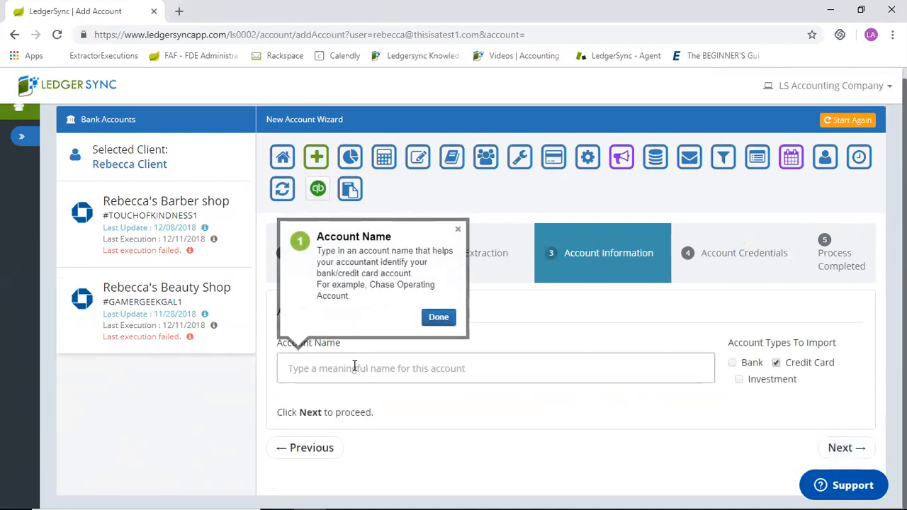
type("Bueine")
key("BackSpace")
key("BackSpace")
key("BackSpace")
type("siness Name here")
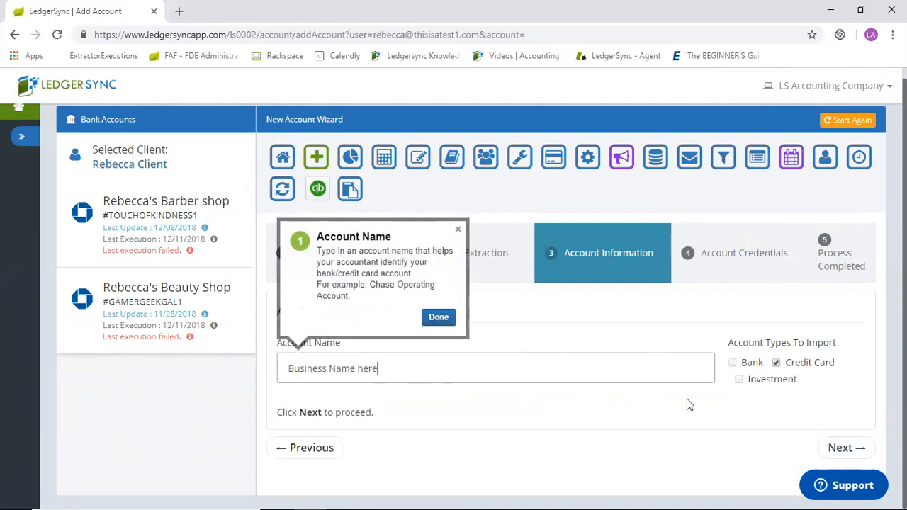
left_click(458, 230)
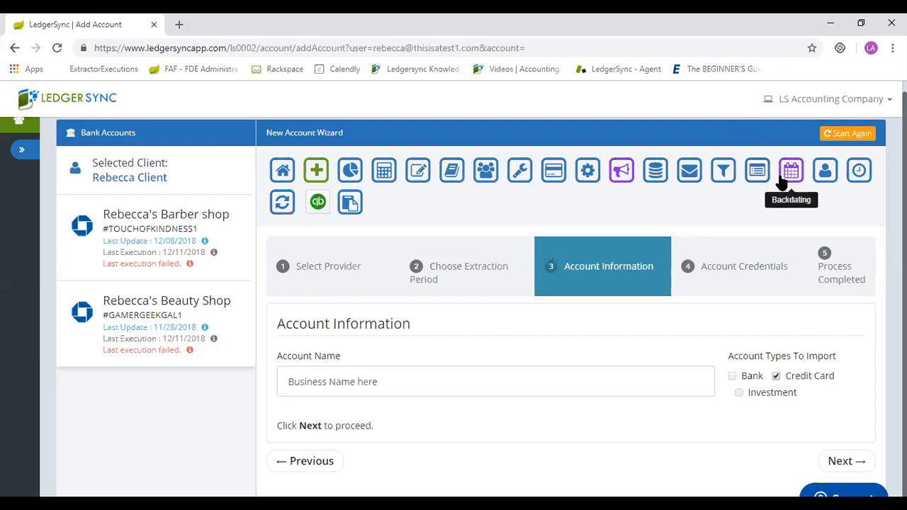
Open the barber shop account's summary and review its bank and credit card sub-account balances.
left_click(181, 243)
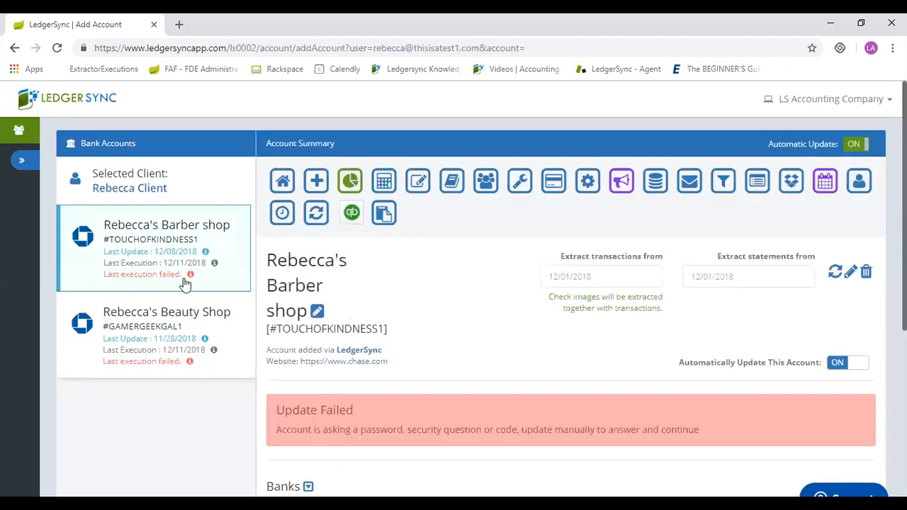
left_click(201, 354)
scroll(152, 348, "down", 5)
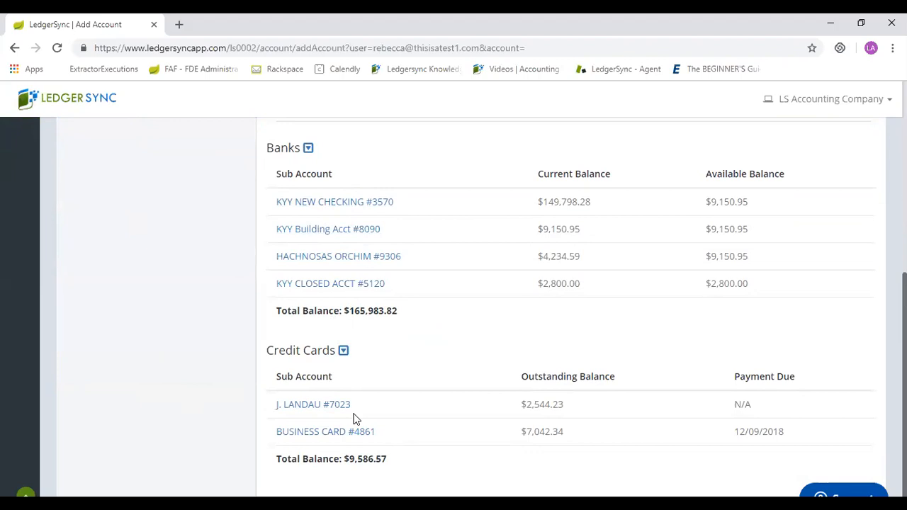
scroll(355, 420, "up", 5)
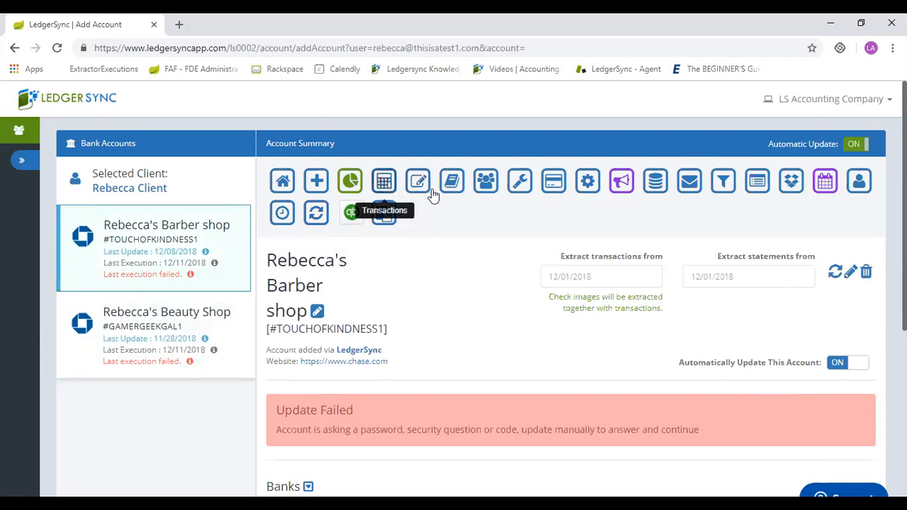
Open the barber shop account's transactions and look through the list, including possible duplicates, and the available export formats.
left_click(385, 184)
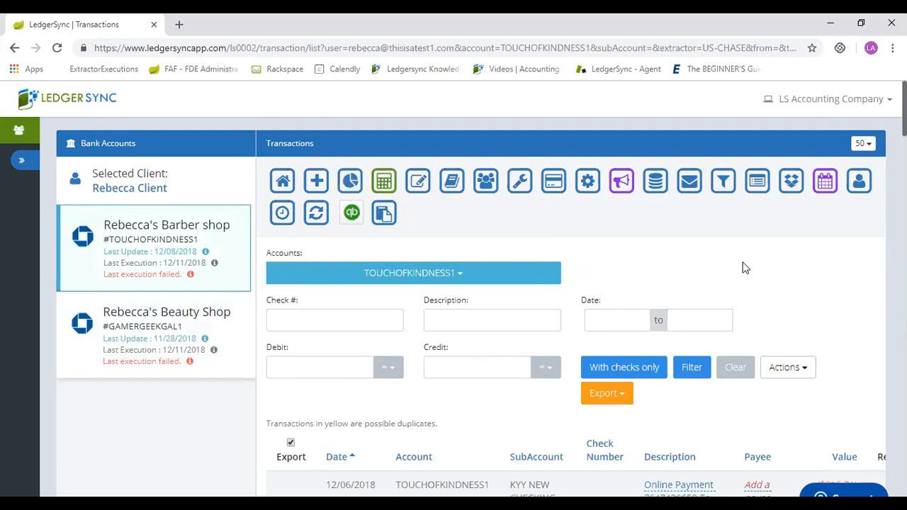
scroll(745, 268, "down", 5)
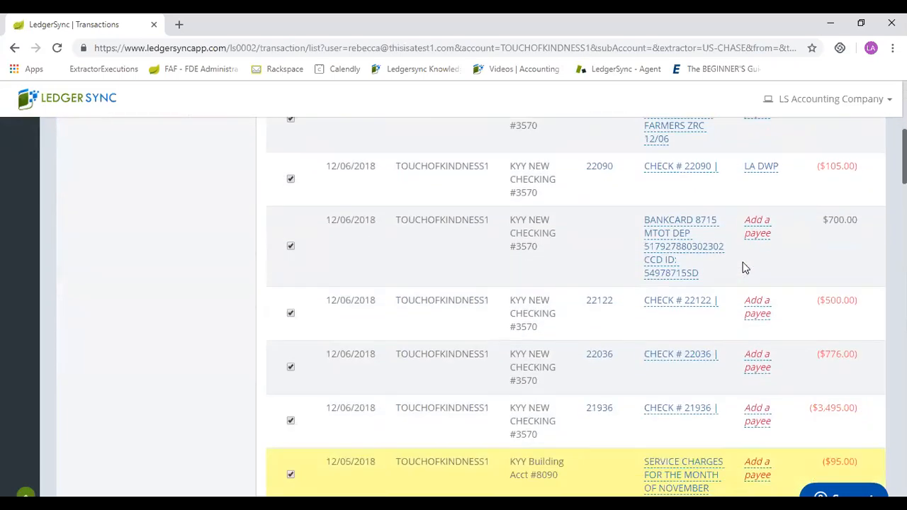
scroll(744, 268, "down", 4)
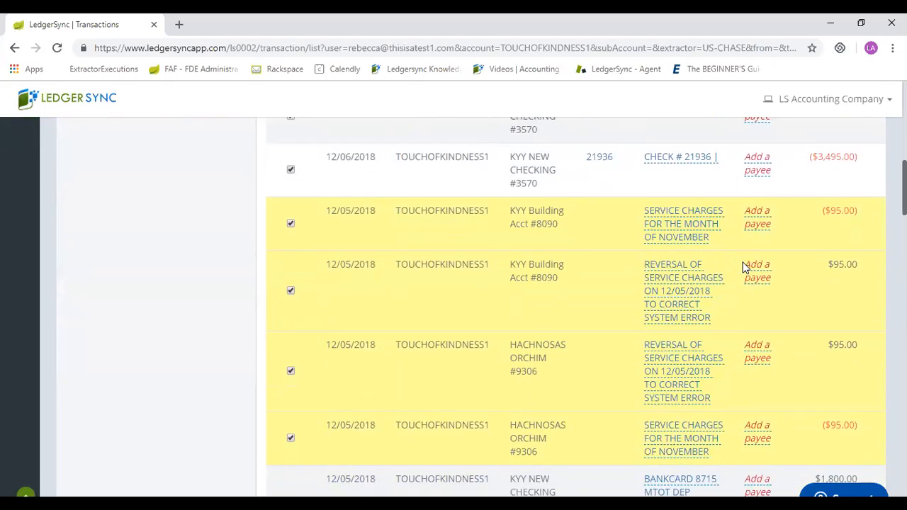
scroll(744, 268, "up", 8)
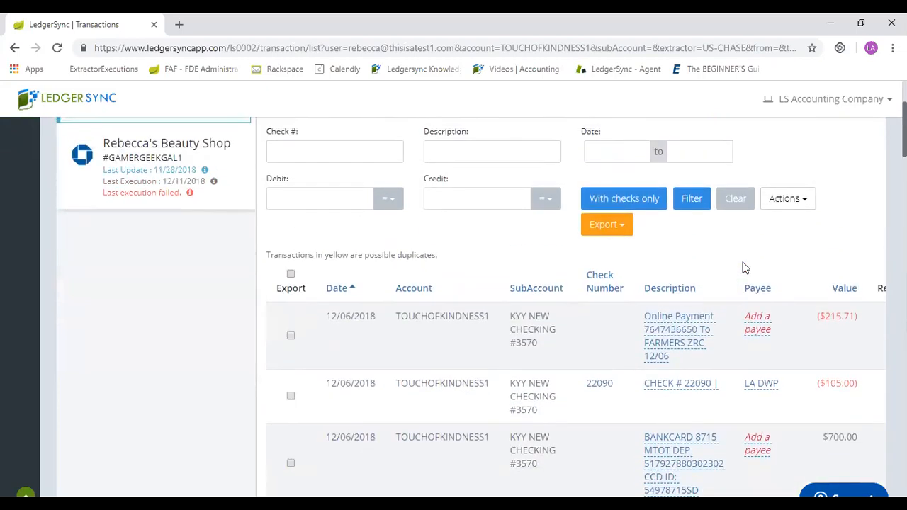
scroll(744, 268, "down", 3)
scroll(744, 268, "up", 4)
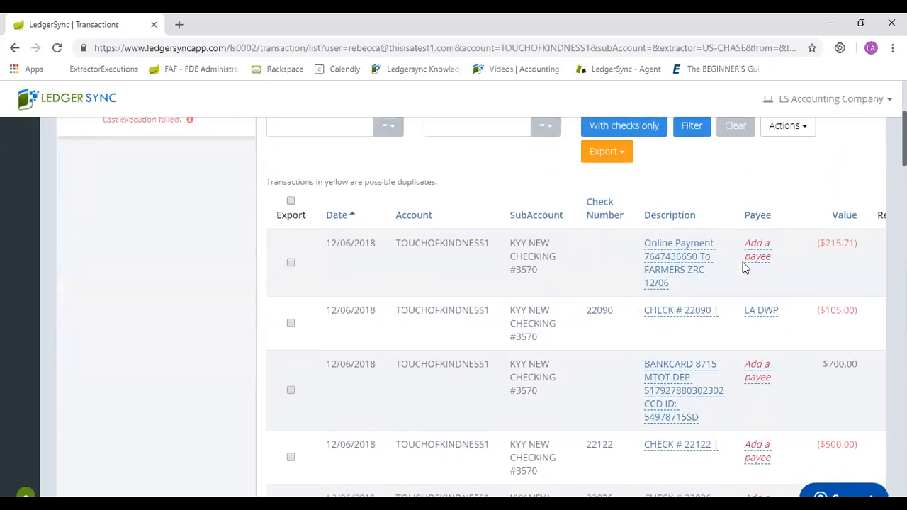
scroll(744, 268, "up", 1)
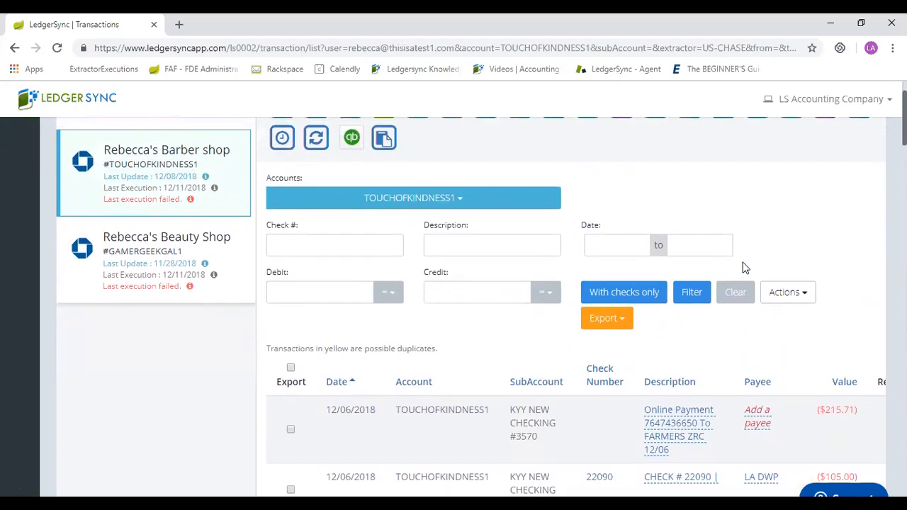
left_click(630, 325)
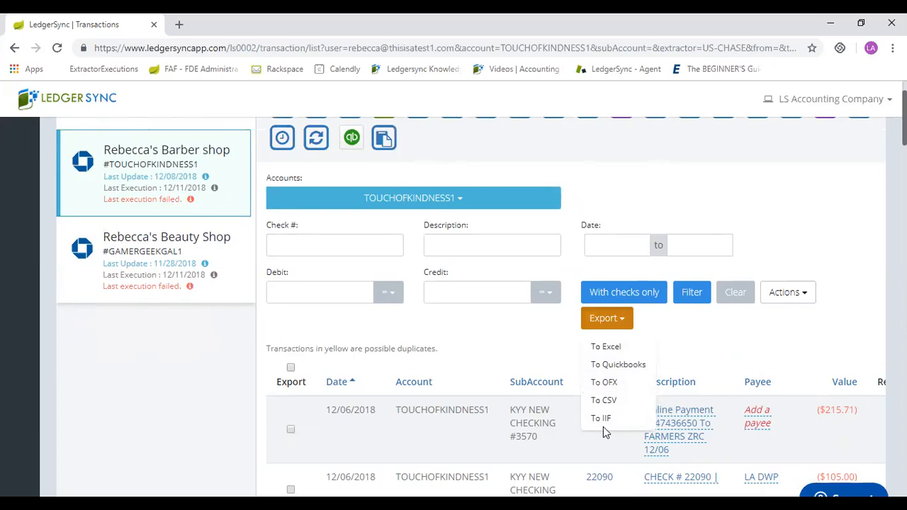
left_click(706, 188)
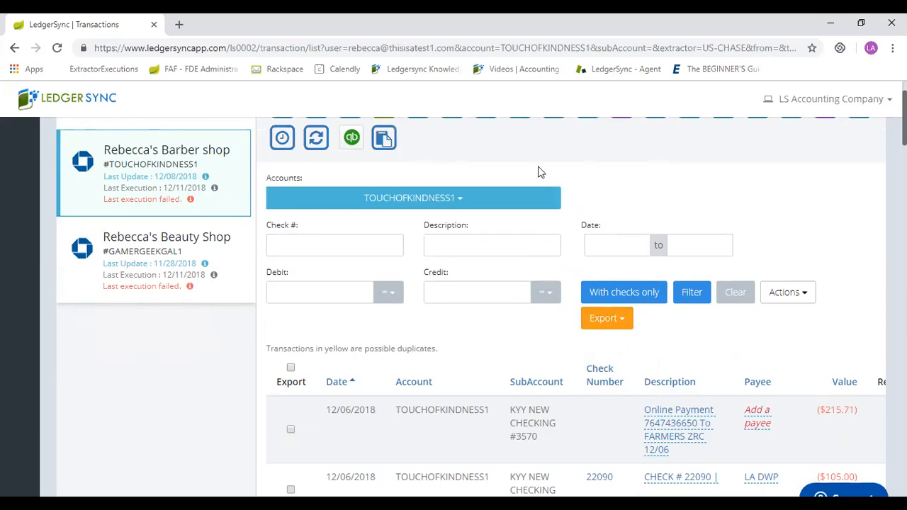
Choose the KYY NEW CHECKING sub-account as the account filter for the barber shop's transactions.
left_click(447, 204)
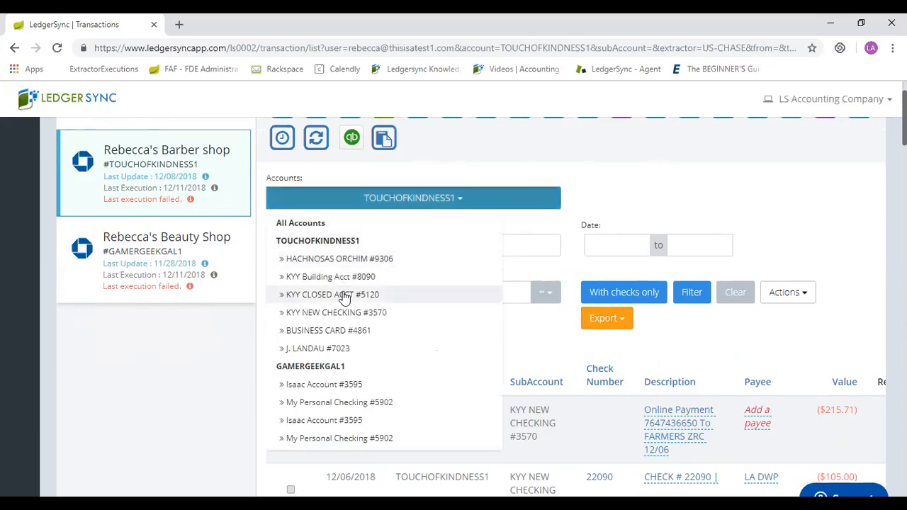
left_click(344, 314)
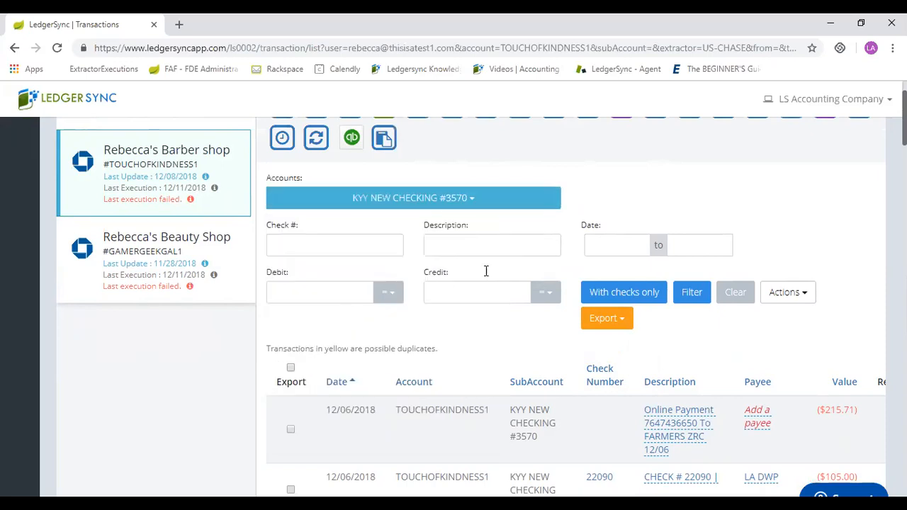
left_click(475, 200)
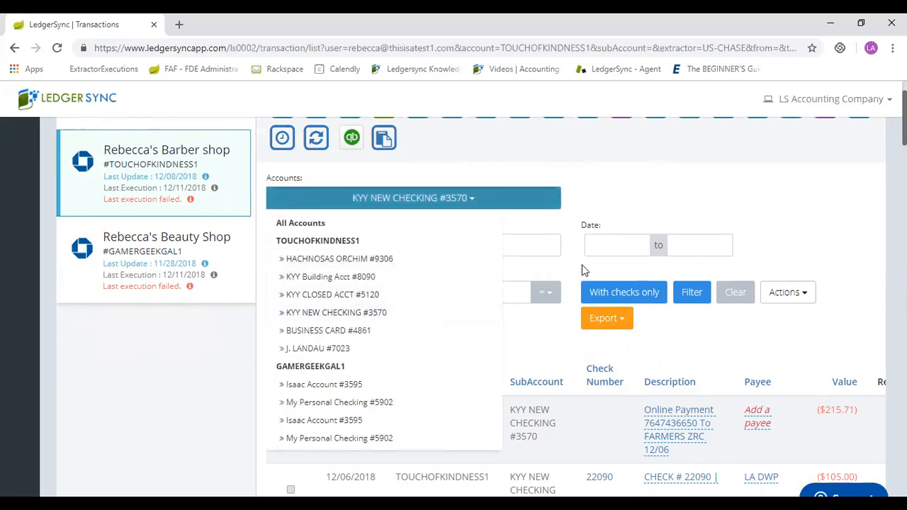
Filter the transactions to the date range 11/01/2018 to 11/30/2018 and look over the filtered list.
left_click(601, 244)
left_click(597, 275)
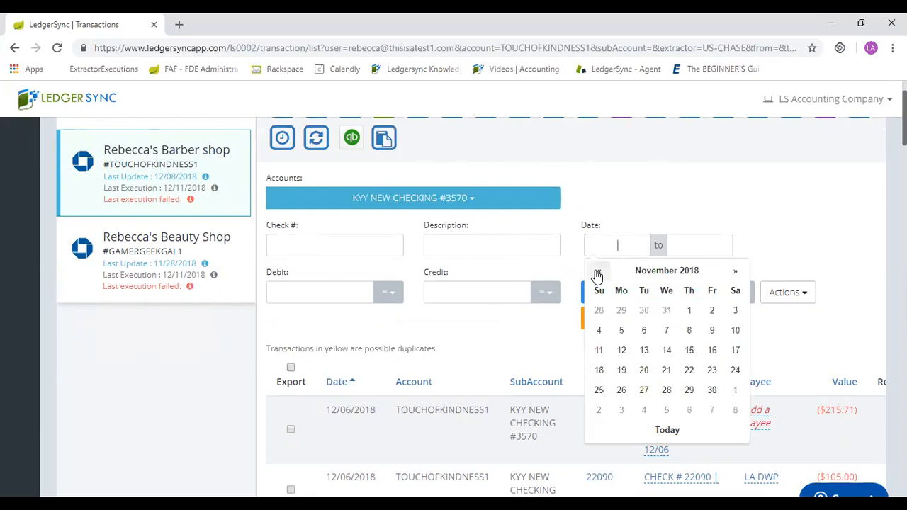
left_click(689, 312)
left_click(689, 242)
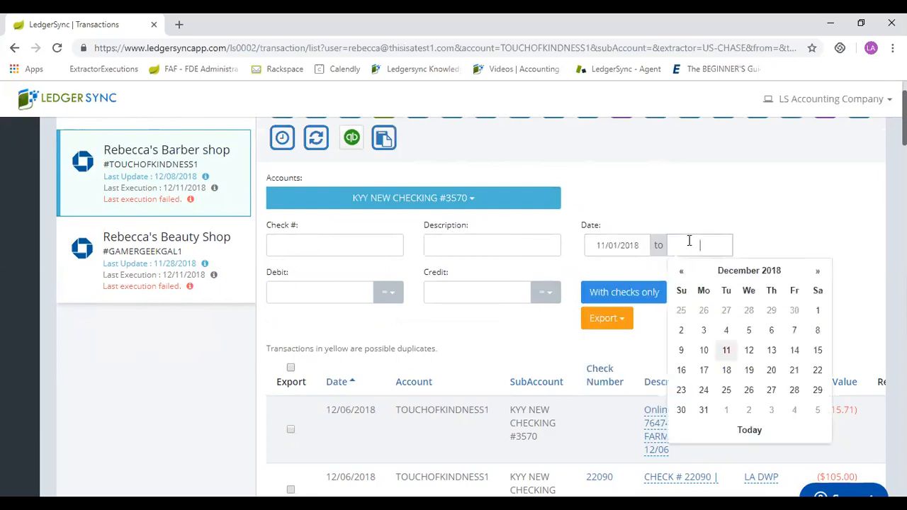
left_click(682, 271)
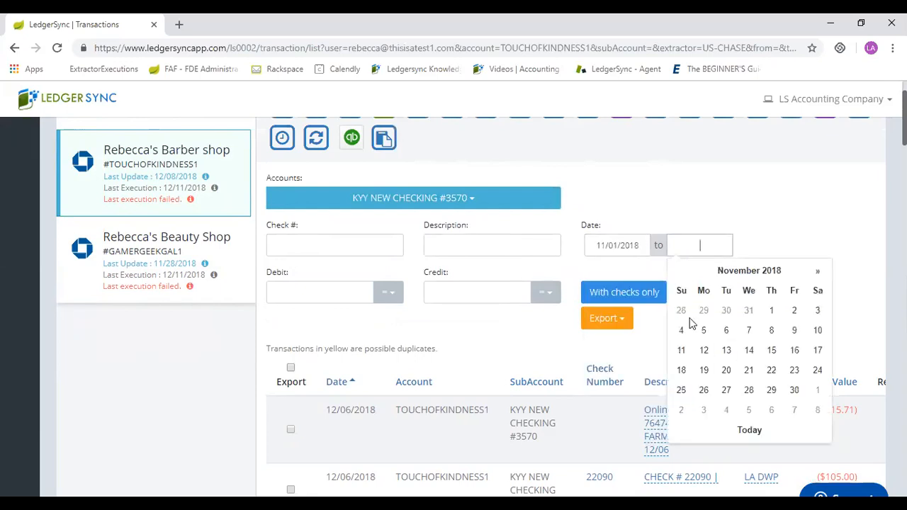
left_click(796, 389)
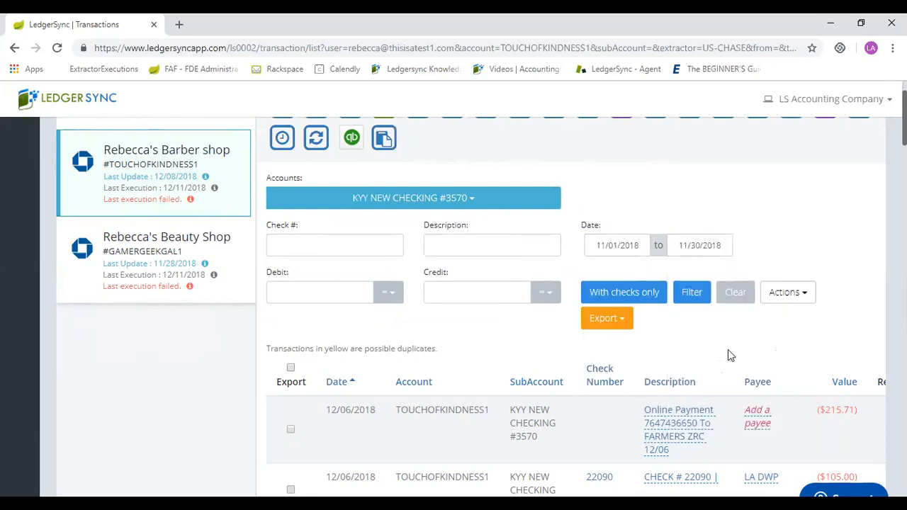
left_click(691, 301)
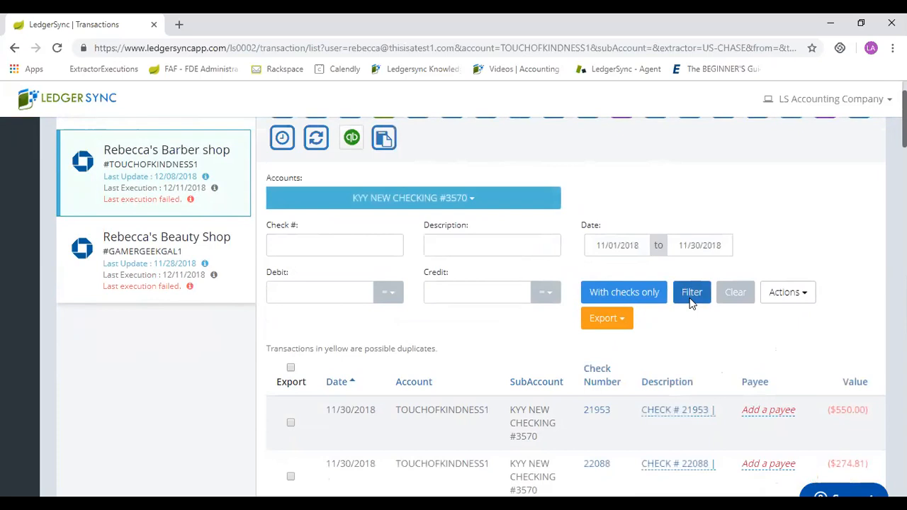
scroll(692, 302, "down", 2)
scroll(692, 301, "up", 1)
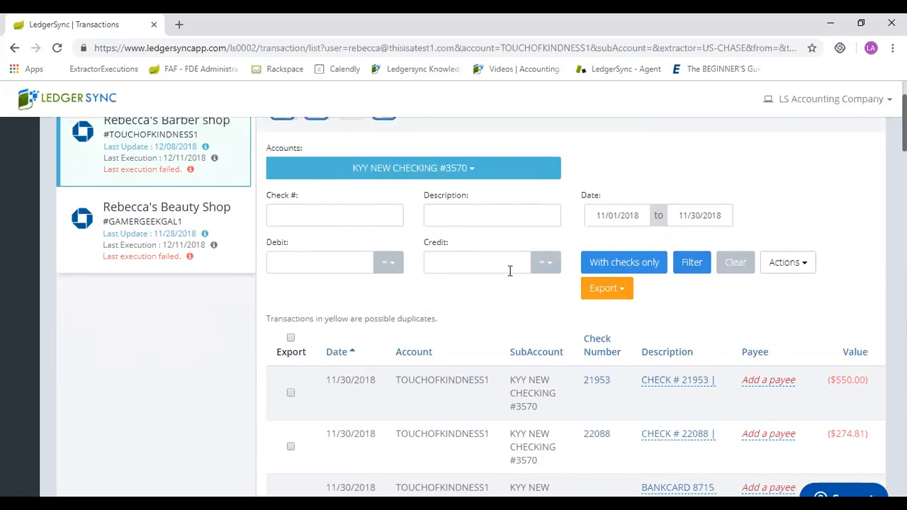
Mark all listed transactions for export, trying out excluding and re-including the first two individually.
left_click(291, 339)
left_click(290, 392)
left_click(290, 448)
left_click(290, 394)
left_click(291, 448)
Limit the transaction list to entries with checks only and look over the remaining rows.
left_click(627, 263)
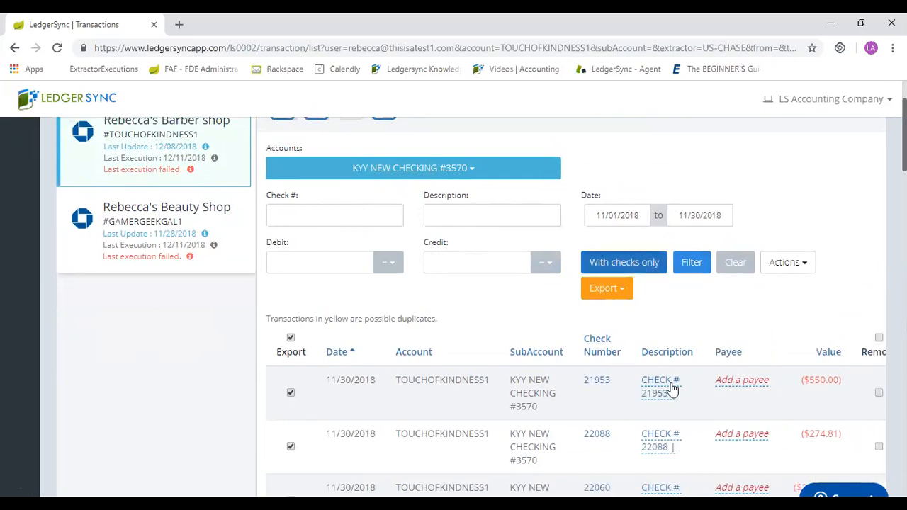
scroll(673, 388, "down", 4)
scroll(673, 388, "up", 2)
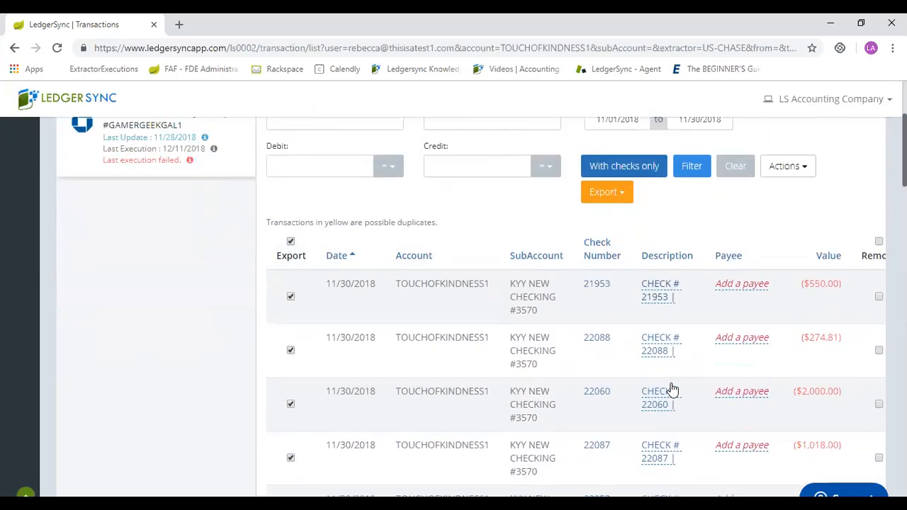
scroll(673, 389, "up", 1)
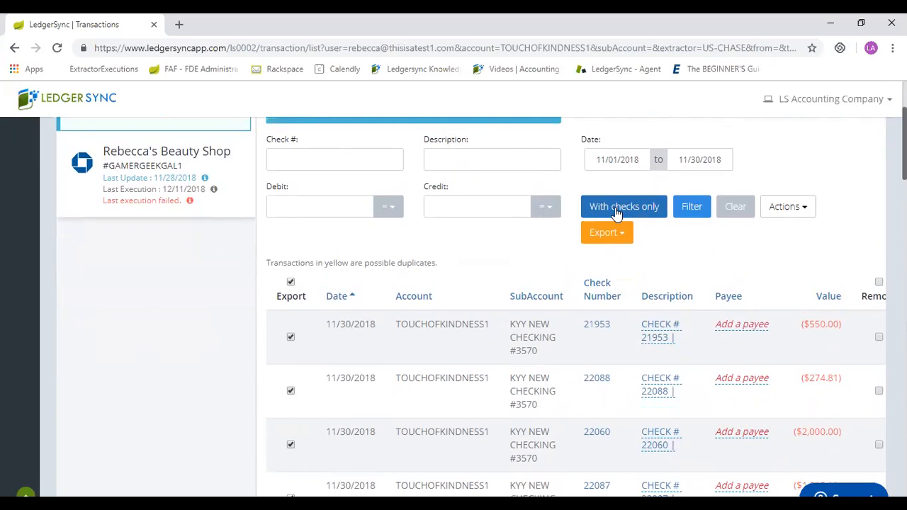
View the check images of the first two listed transactions, closing each preview.
left_click(600, 327)
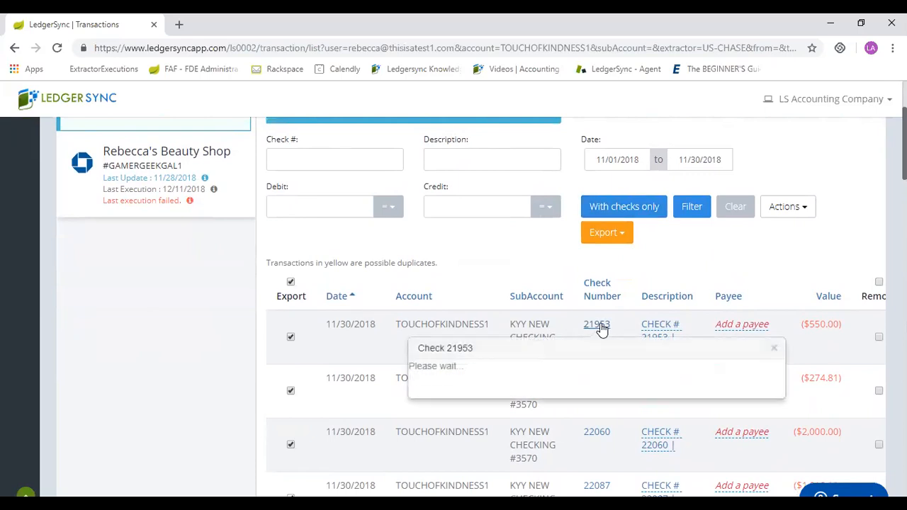
left_click(774, 349)
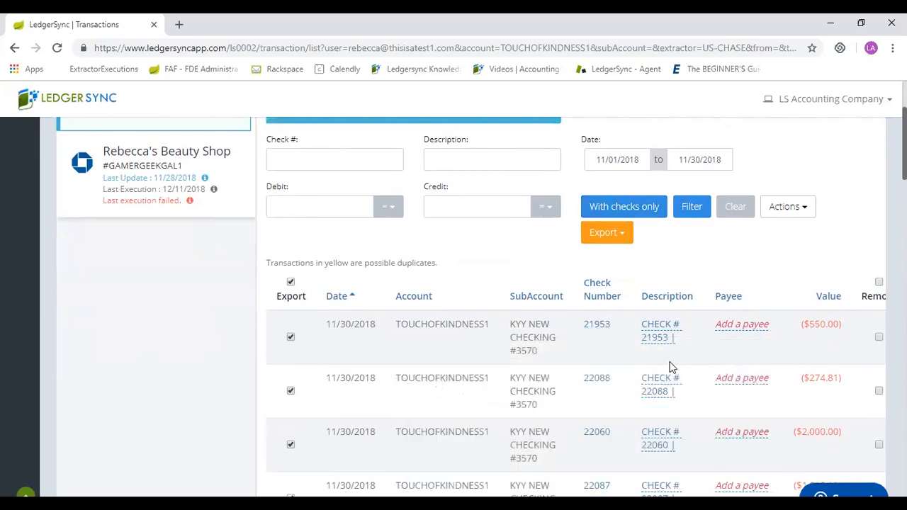
left_click(597, 383)
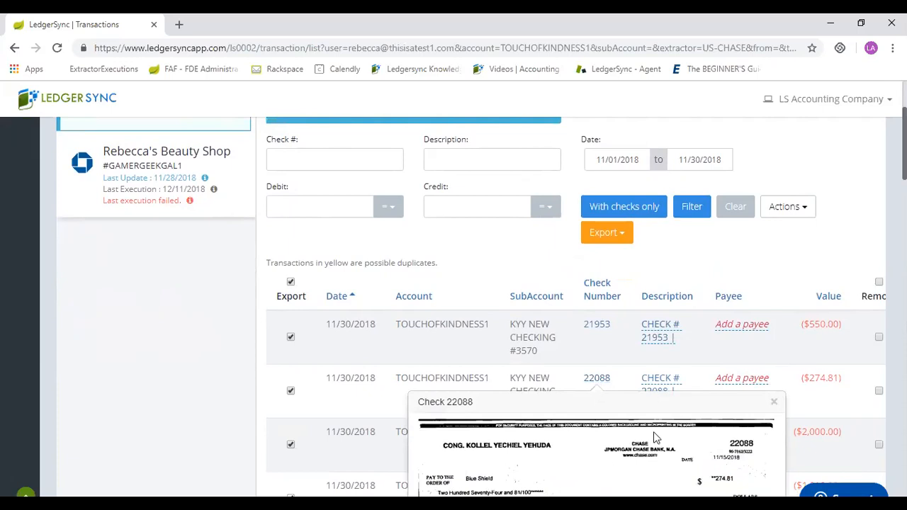
scroll(647, 431, "down", 3)
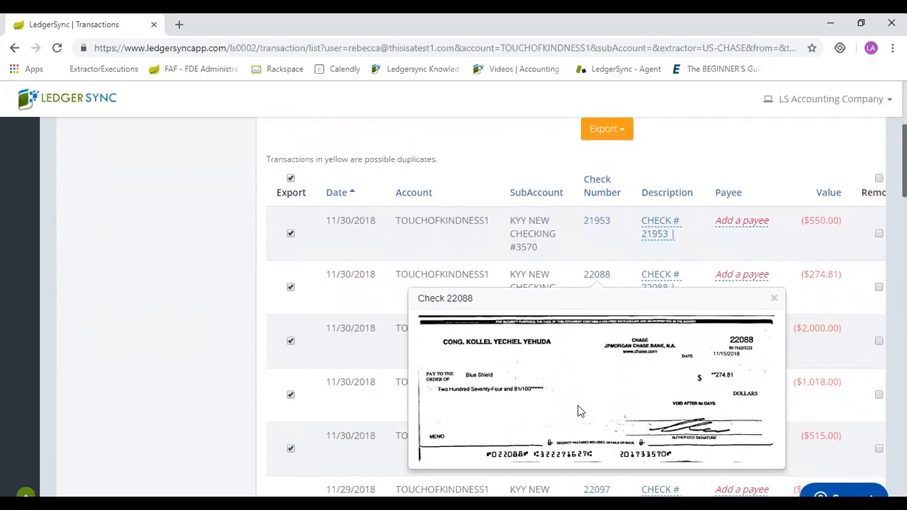
left_click(774, 298)
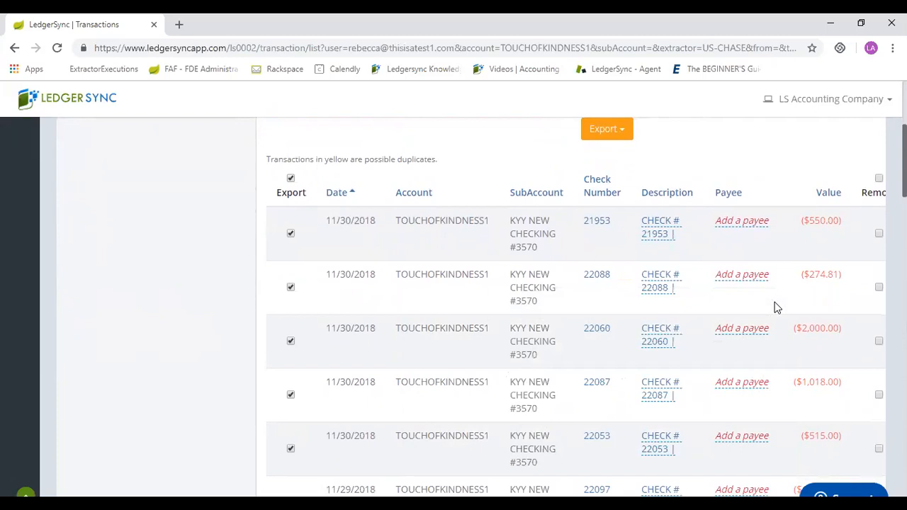
Open the account's Edit Check Images page and look through the check images with their payee and description fields.
scroll(774, 307, "up", 2)
scroll(775, 308, "up", 6)
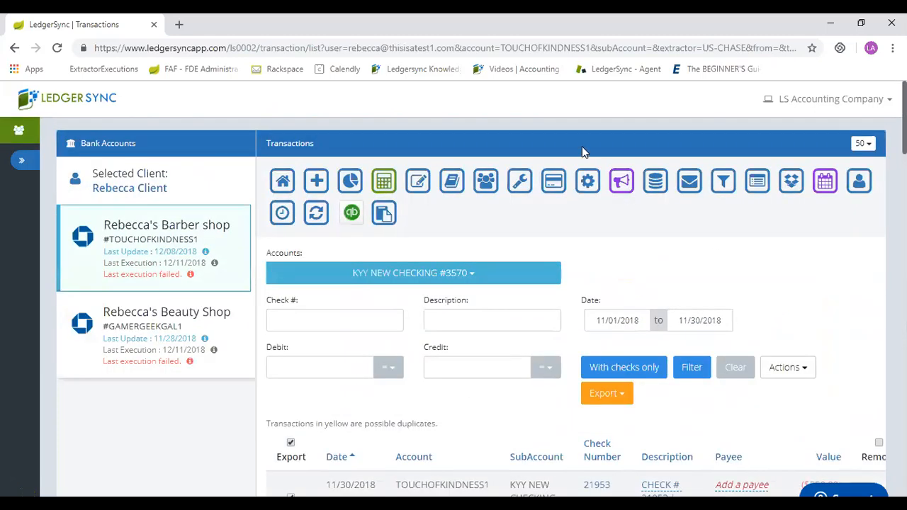
left_click(418, 182)
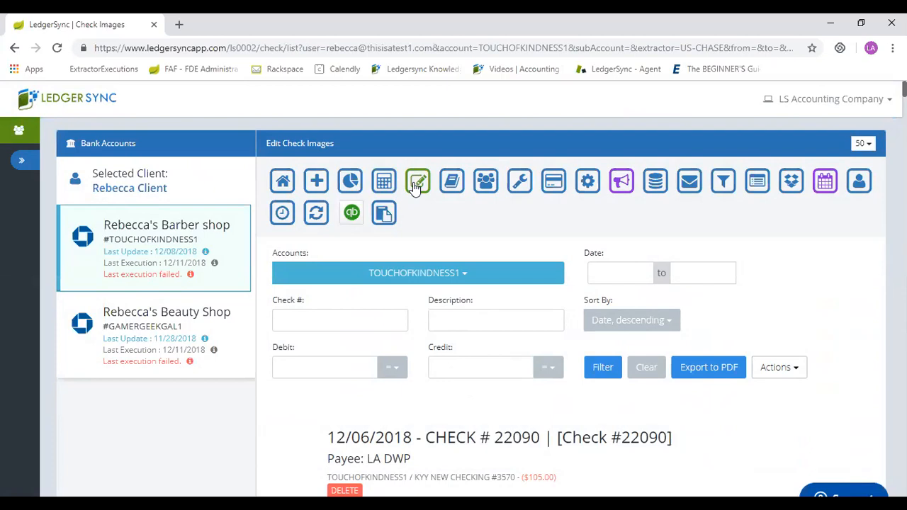
scroll(416, 185, "down", 4)
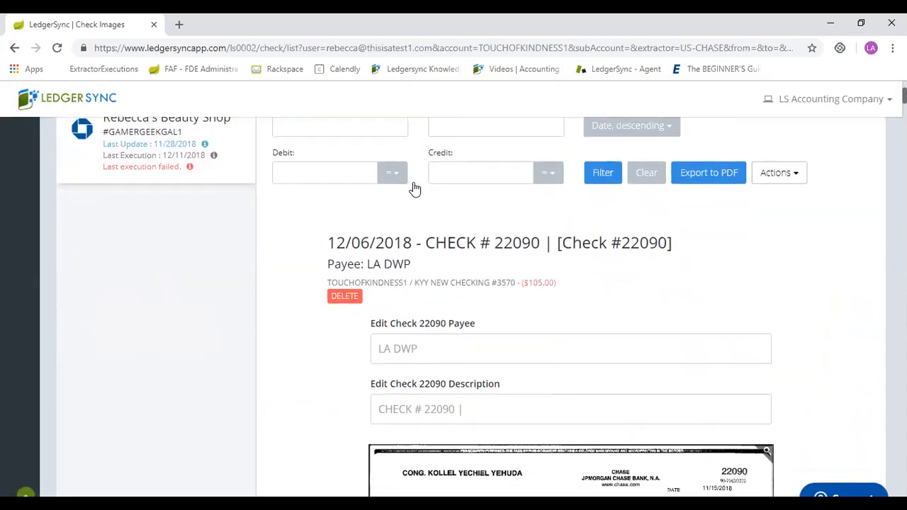
scroll(417, 185, "down", 4)
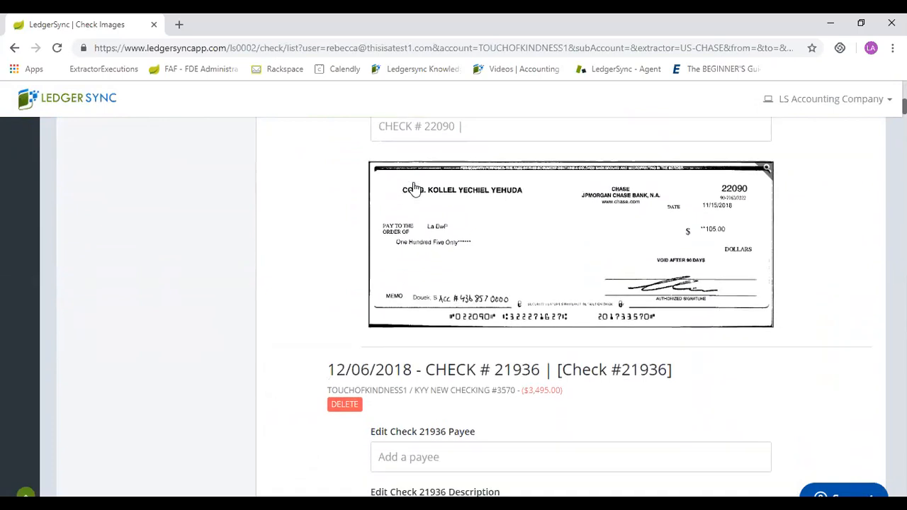
scroll(416, 189, "down", 1)
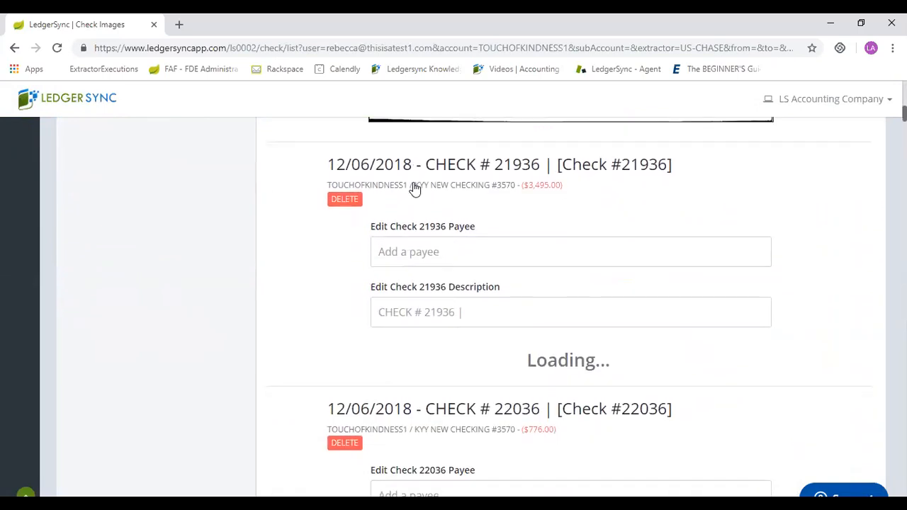
scroll(416, 189, "down", 3)
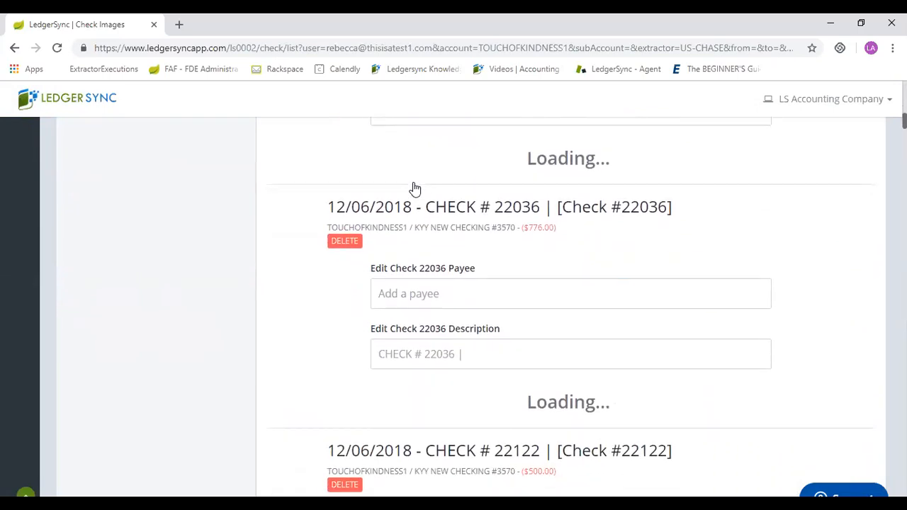
scroll(416, 189, "down", 4)
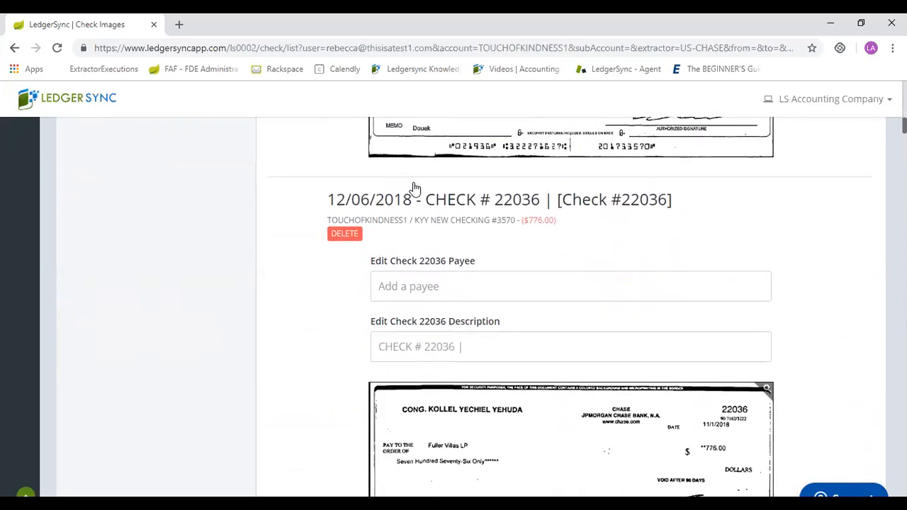
scroll(416, 188, "down", 4)
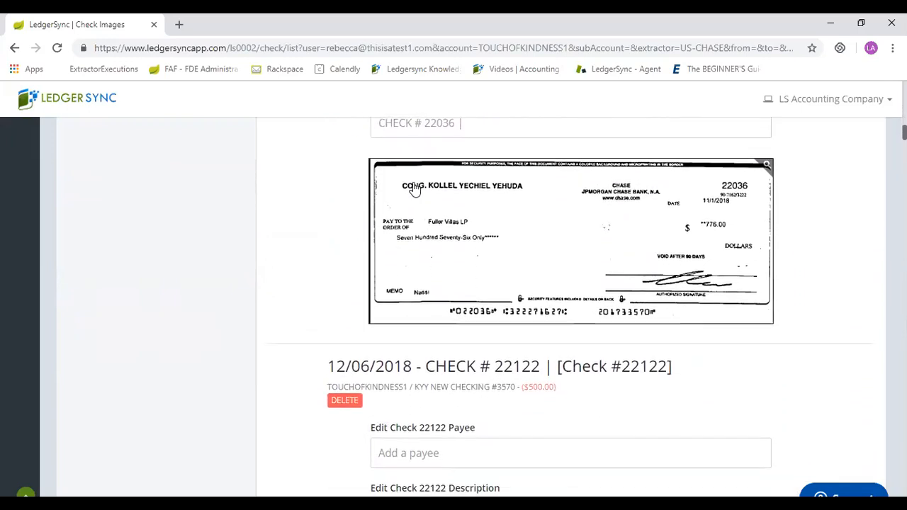
scroll(416, 188, "down", 4)
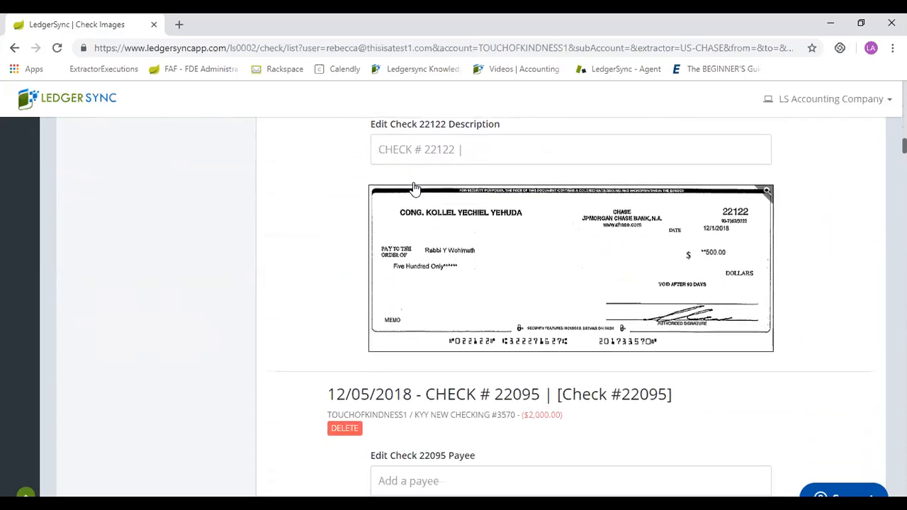
Look at the check sorting choices without changing them, and set the account filter to the KYY NEW CHECKING sub-account.
scroll(416, 188, "up", 15)
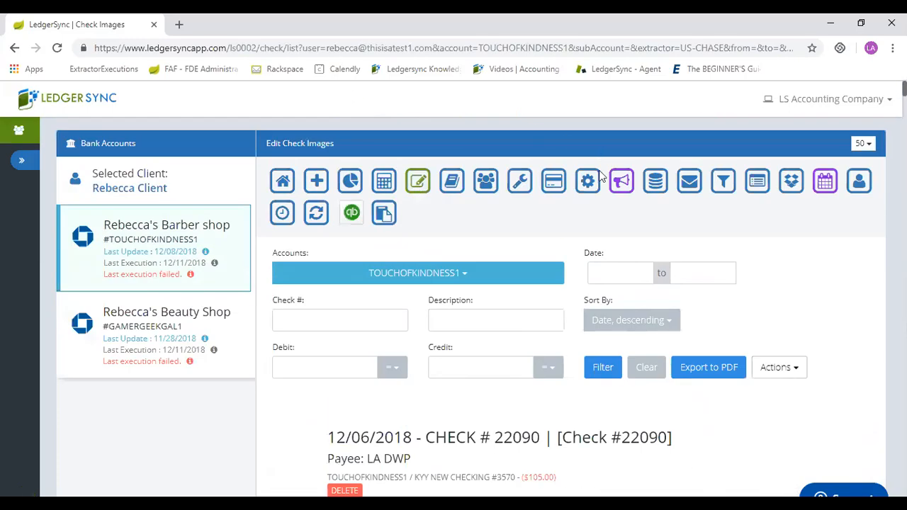
left_click(640, 323)
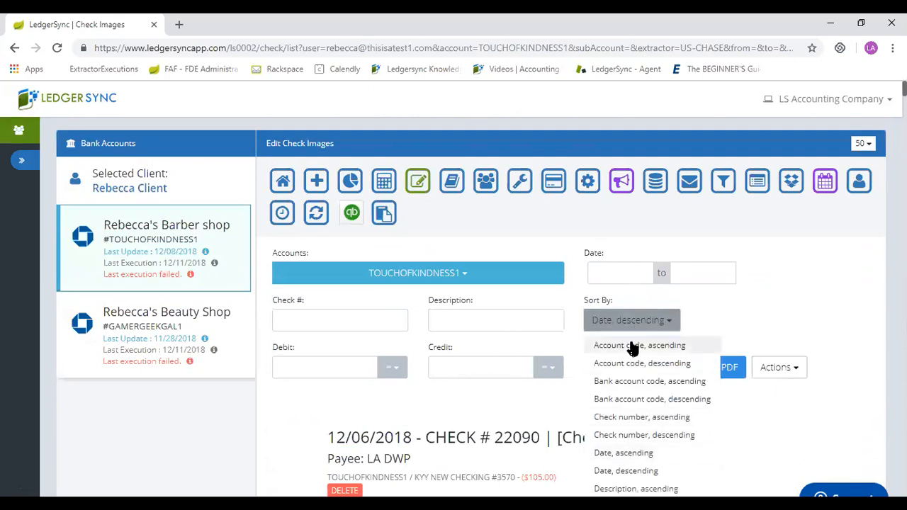
left_click(507, 272)
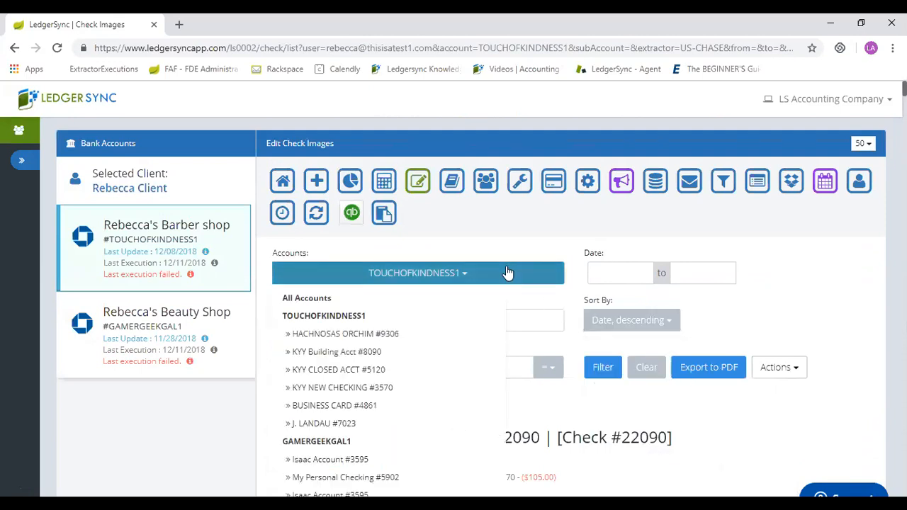
left_click(351, 388)
Filter the check images to the date range 10/01/2018 to 10/31/2018 and examine the first check's payee, description and image.
left_click(622, 265)
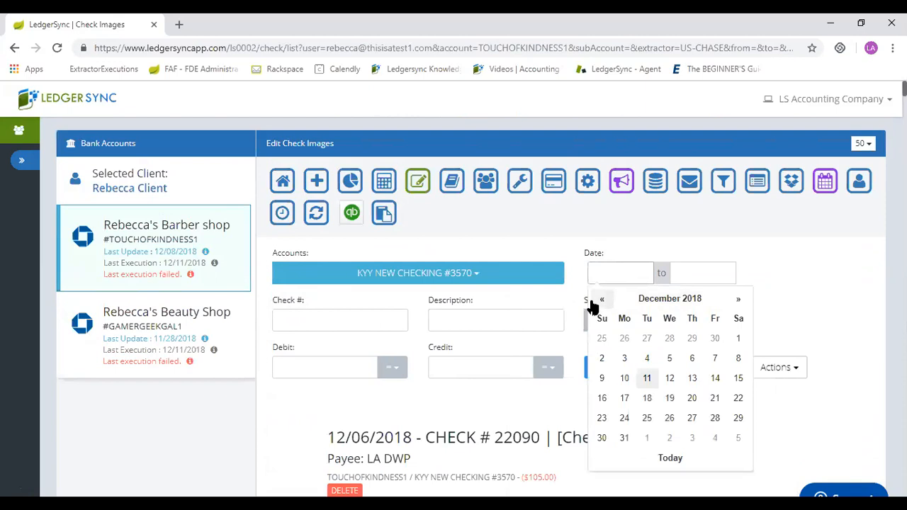
left_click(602, 300)
left_click(602, 299)
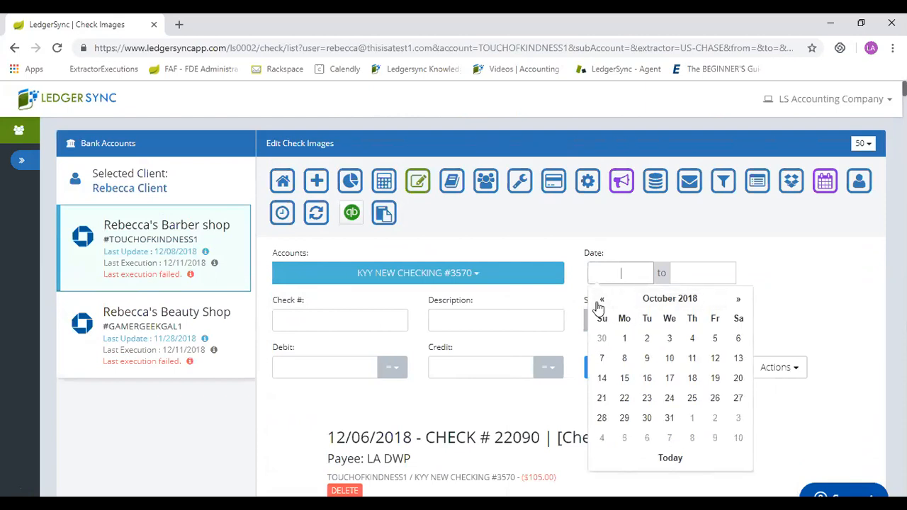
left_click(626, 339)
left_click(689, 271)
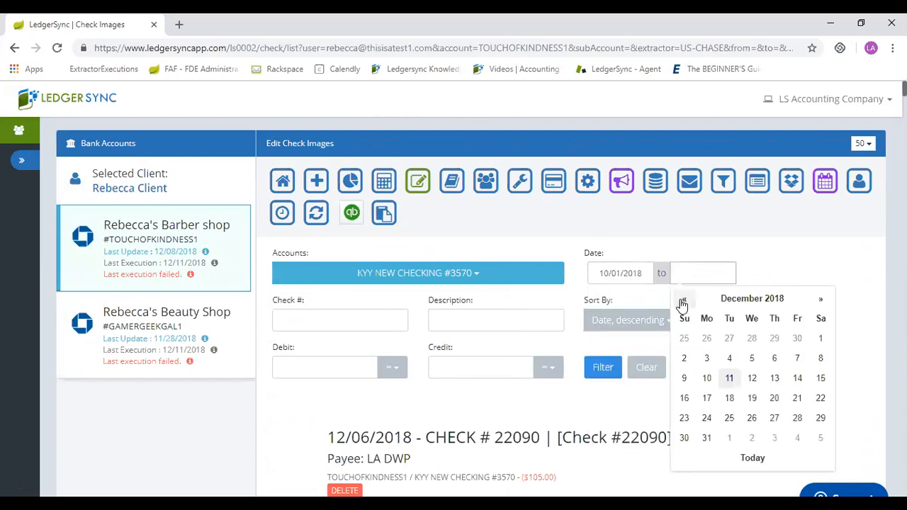
left_click(684, 299)
left_click(684, 299)
left_click(752, 417)
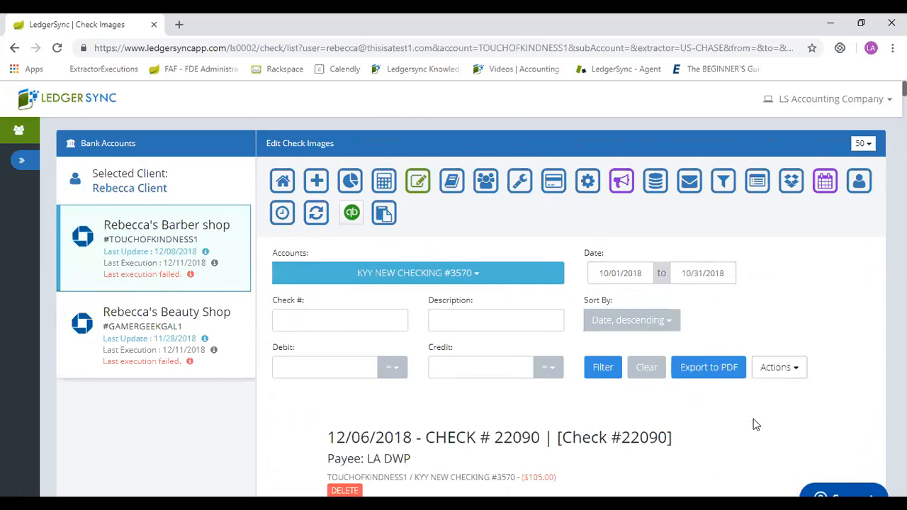
left_click(602, 371)
scroll(602, 371, "down", 4)
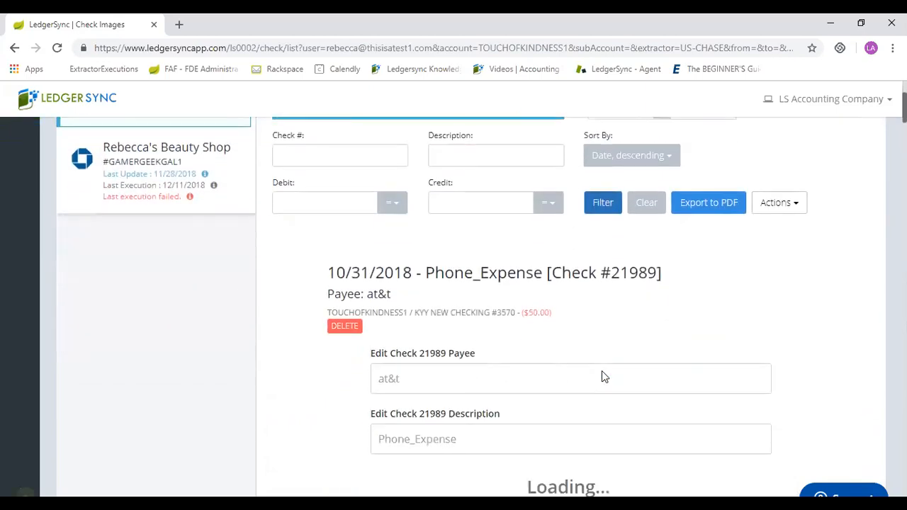
scroll(602, 377, "down", 1)
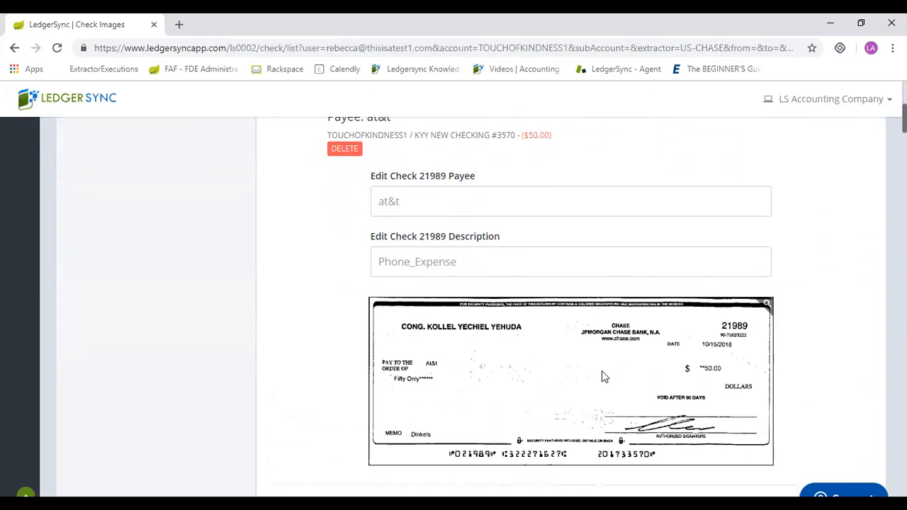
Change the payee of check 21989 to AT&T and look over its image and the next check.
scroll(602, 372, "down", 4)
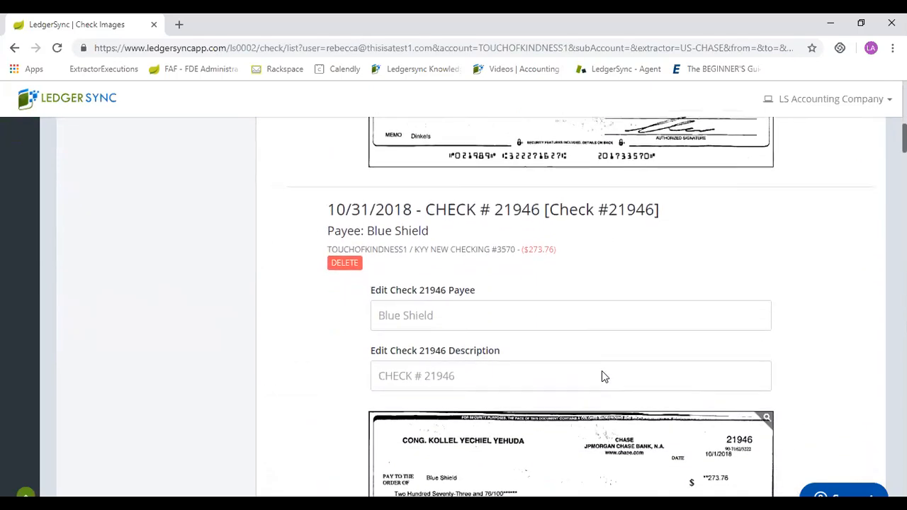
scroll(601, 371, "up", 5)
double_click(389, 270)
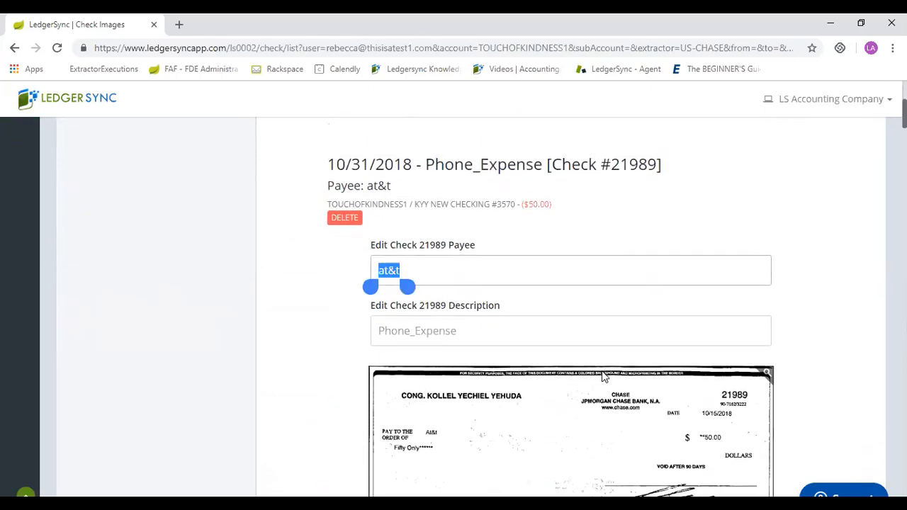
type("AT&T")
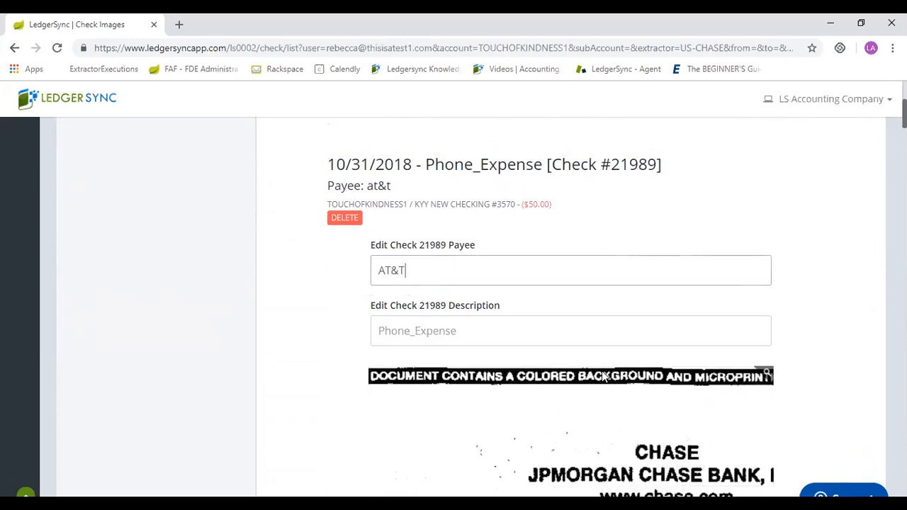
key("Tab")
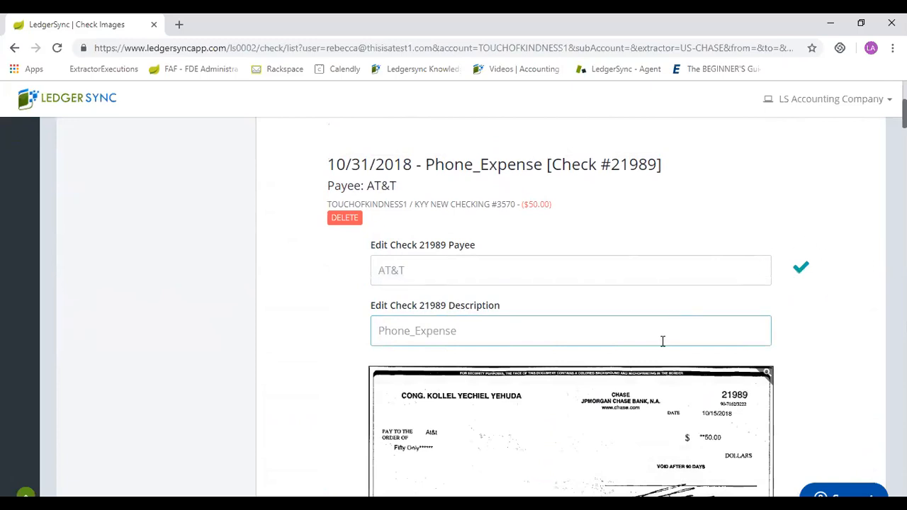
scroll(663, 341, "down", 3)
scroll(663, 341, "up", 1)
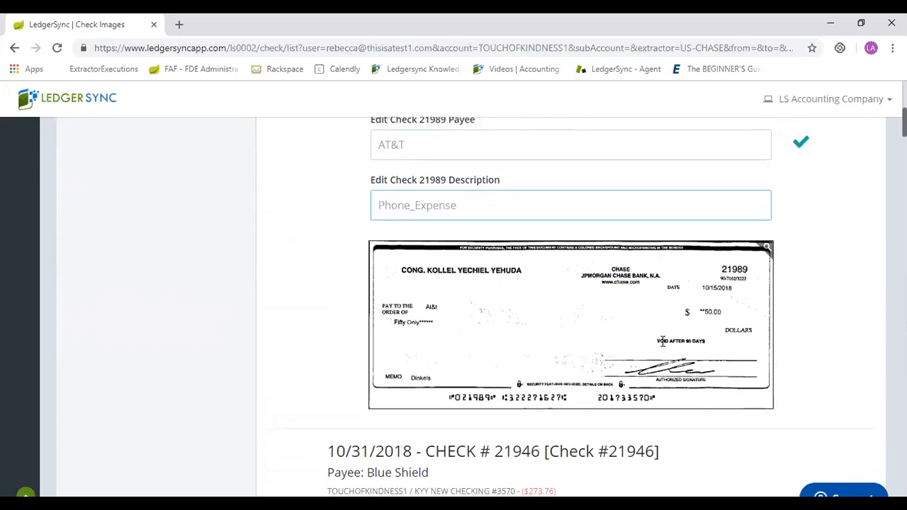
mouse_move(663, 342)
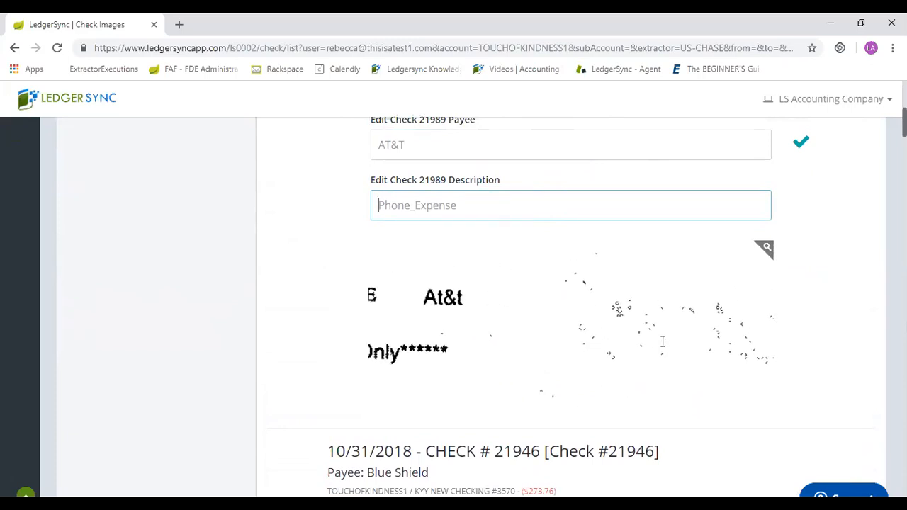
scroll(663, 341, "down", 6)
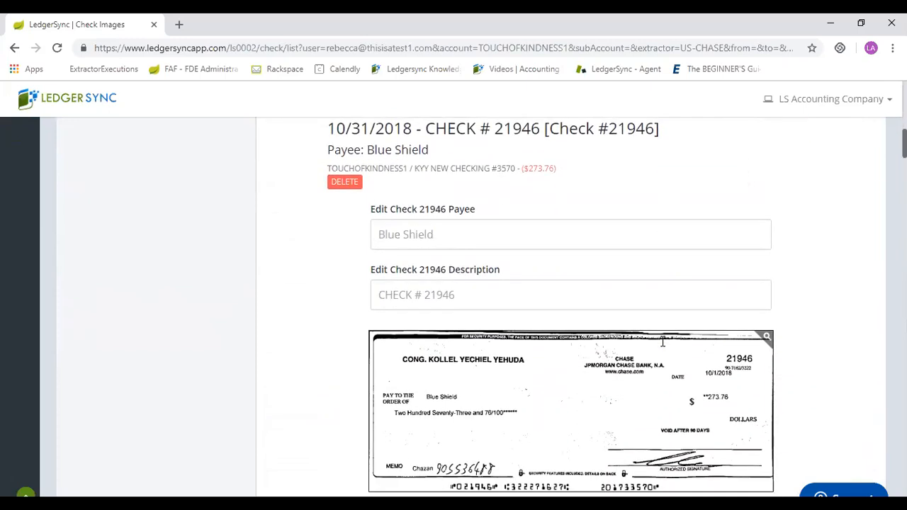
Open the account's Statements page and look through the list of bank statements and their conversion options.
scroll(663, 342, "up", 10)
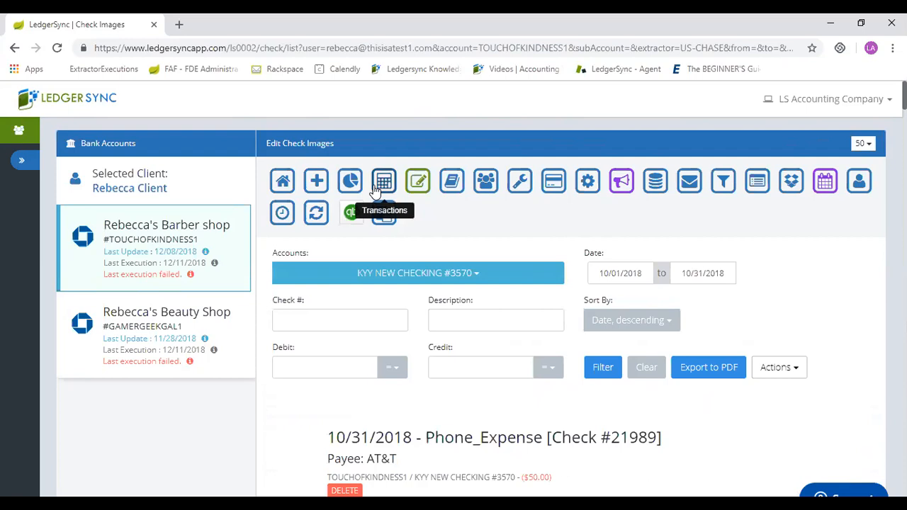
left_click(451, 182)
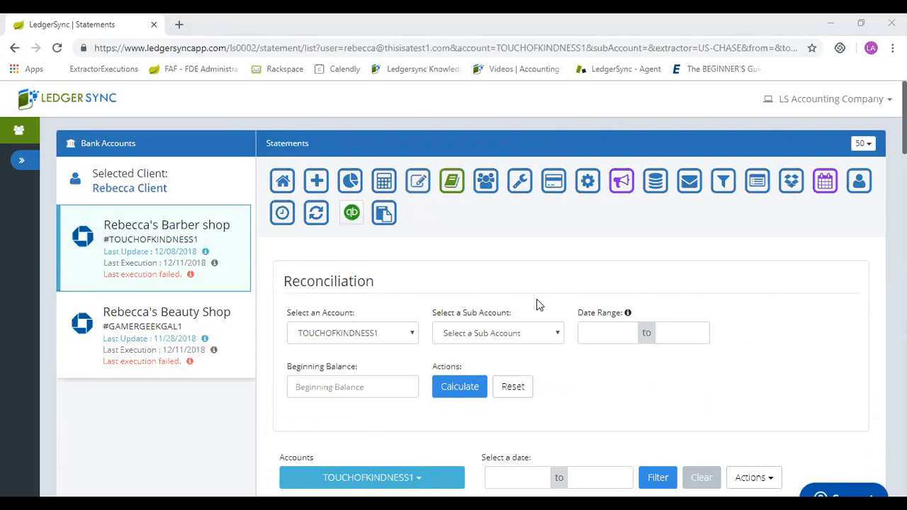
scroll(537, 305, "down", 6)
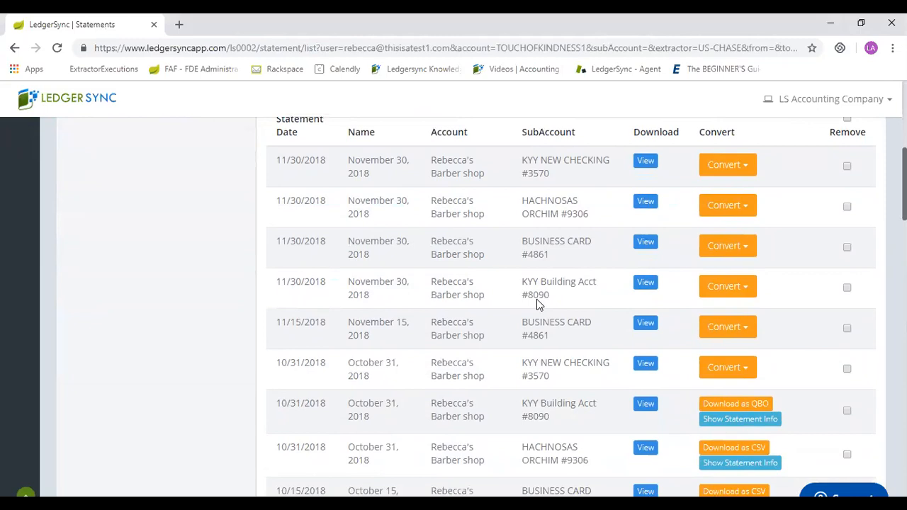
scroll(536, 305, "down", 2)
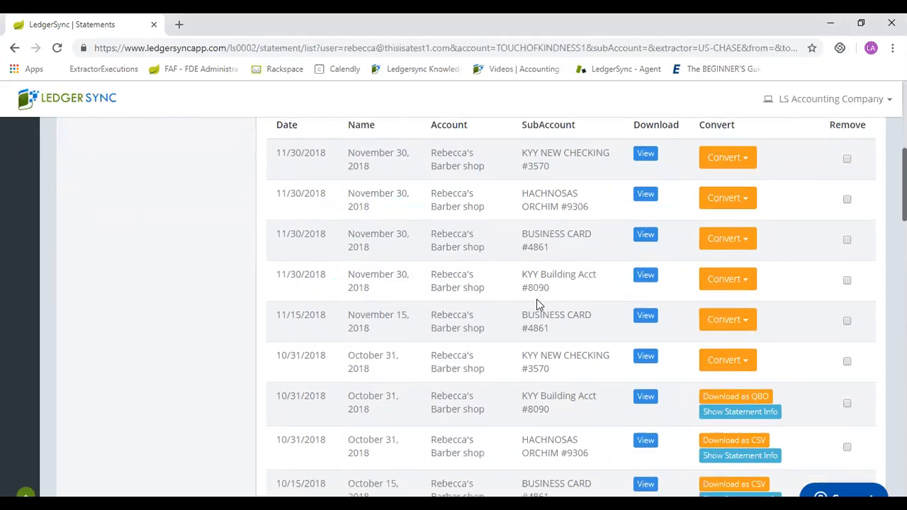
scroll(537, 305, "up", 1)
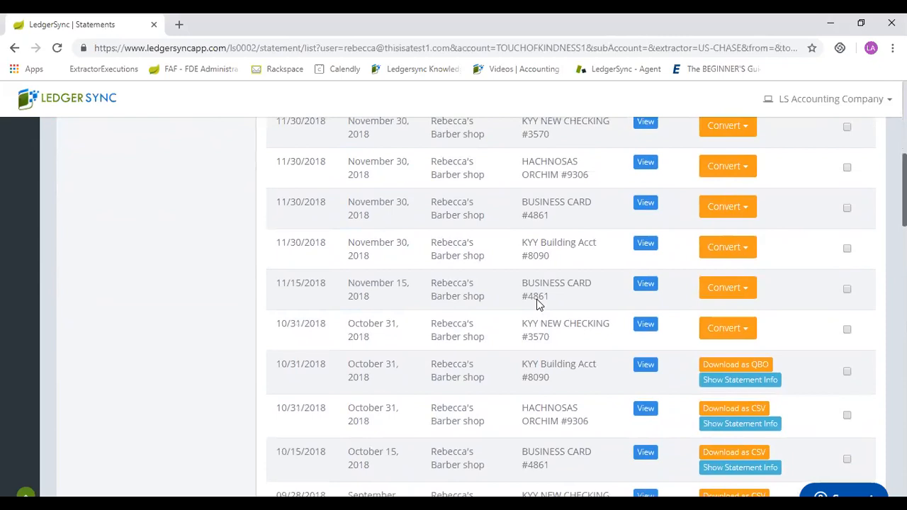
View the October 31, 2018 statement of the KYY NEW CHECKING sub-account, read through its pages and close it.
left_click(645, 326)
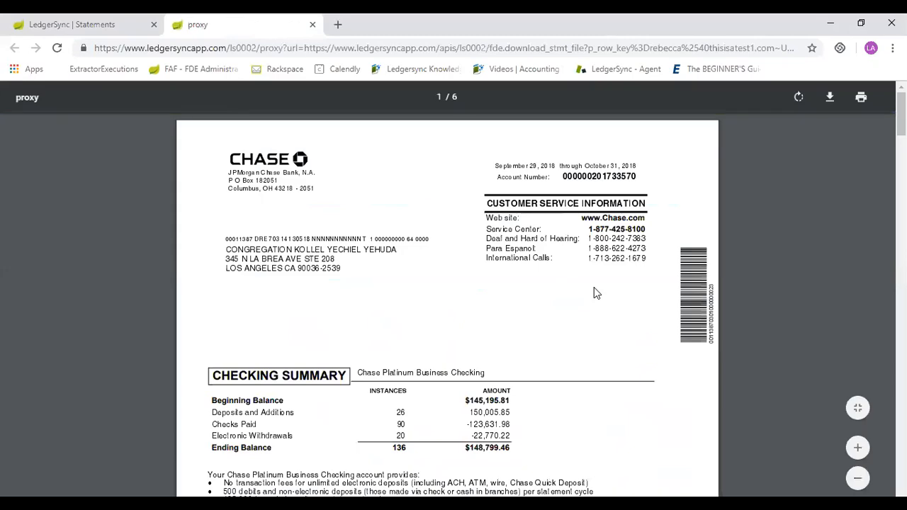
scroll(594, 289, "down", 5)
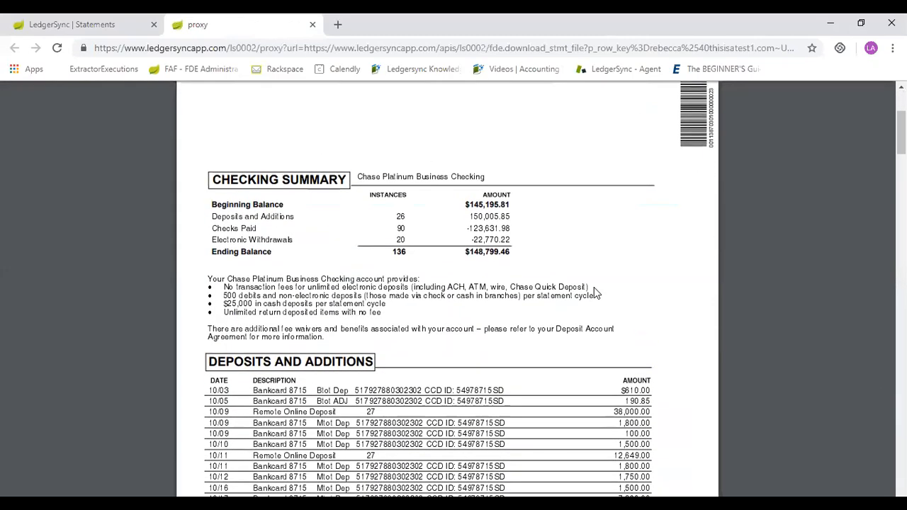
scroll(596, 292, "down", 10)
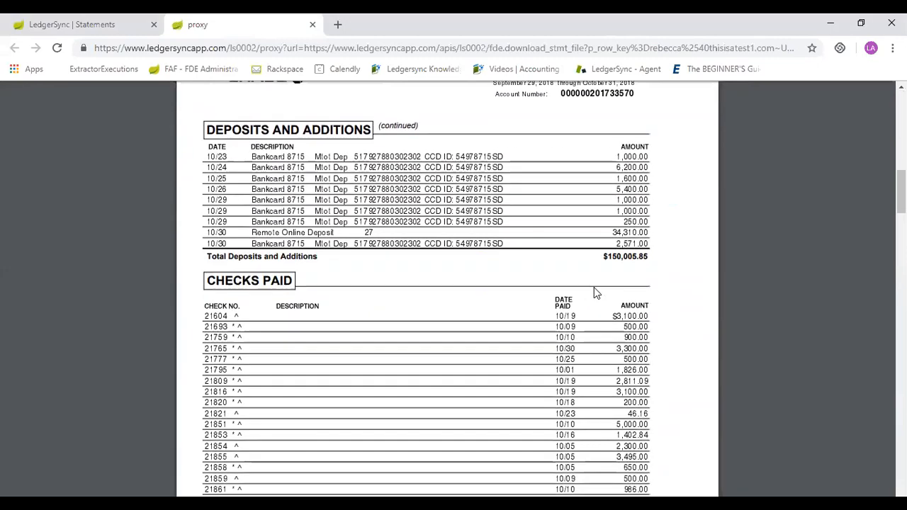
scroll(595, 292, "down", 3)
scroll(595, 292, "down", 10)
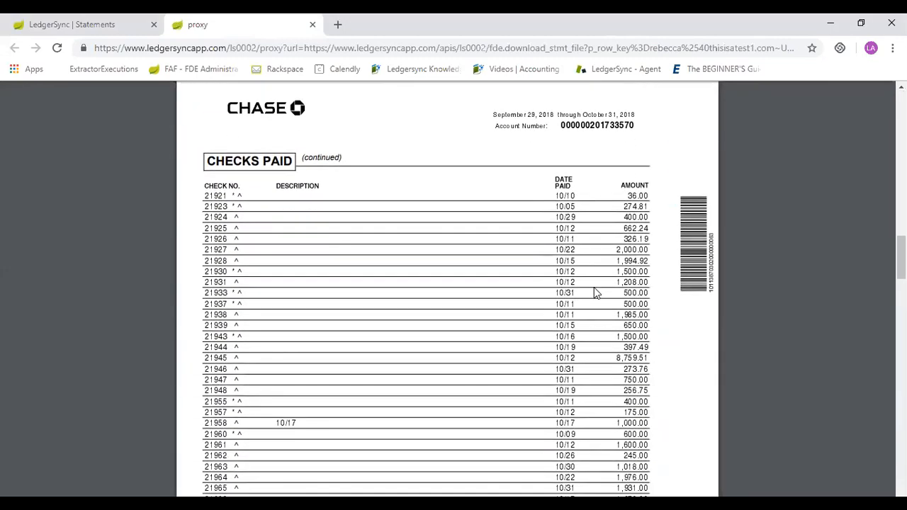
scroll(596, 292, "down", 10)
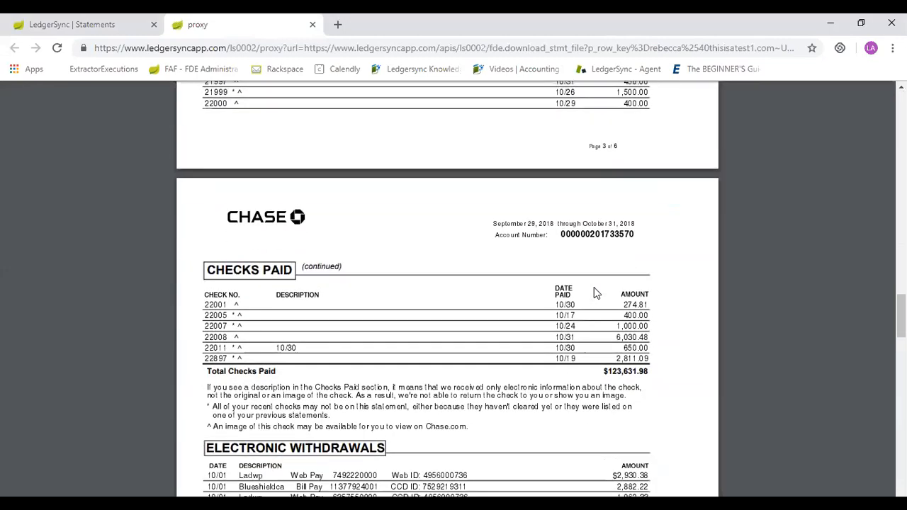
scroll(595, 292, "down", 8)
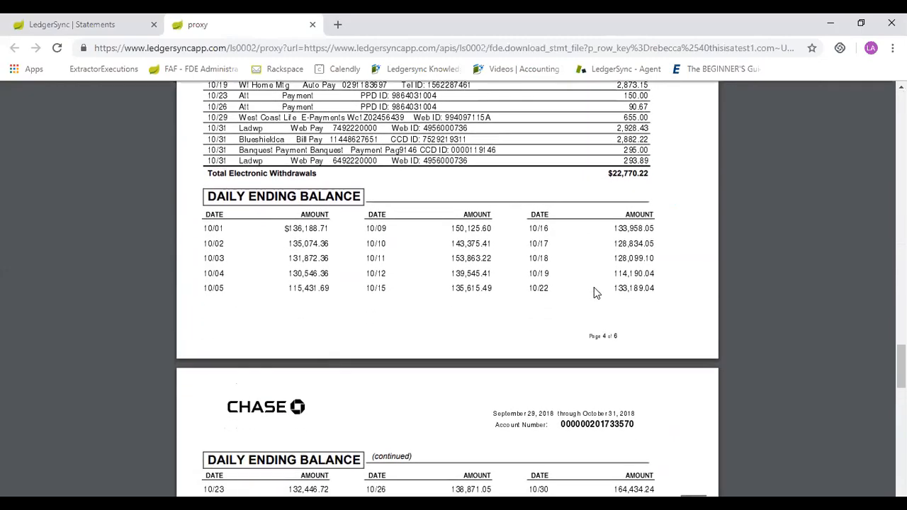
scroll(594, 292, "down", 2)
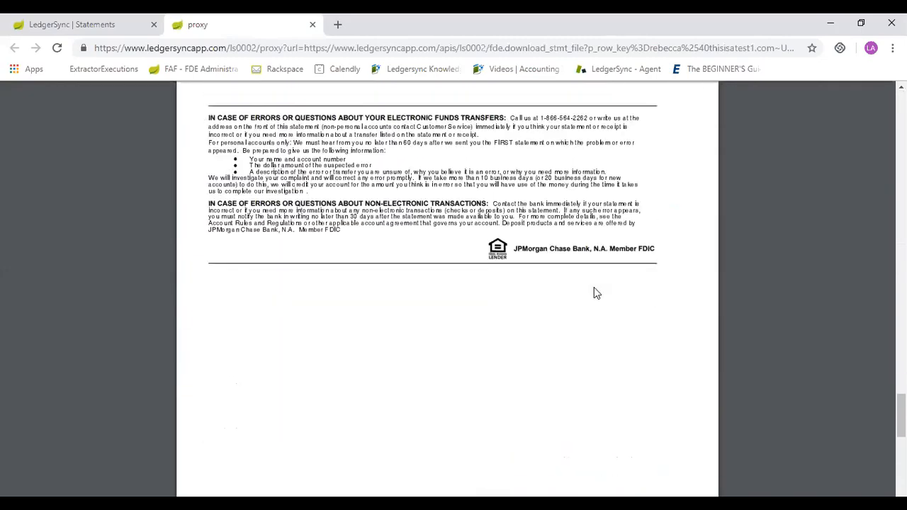
scroll(594, 292, "up", 15)
scroll(594, 291, "up", 20)
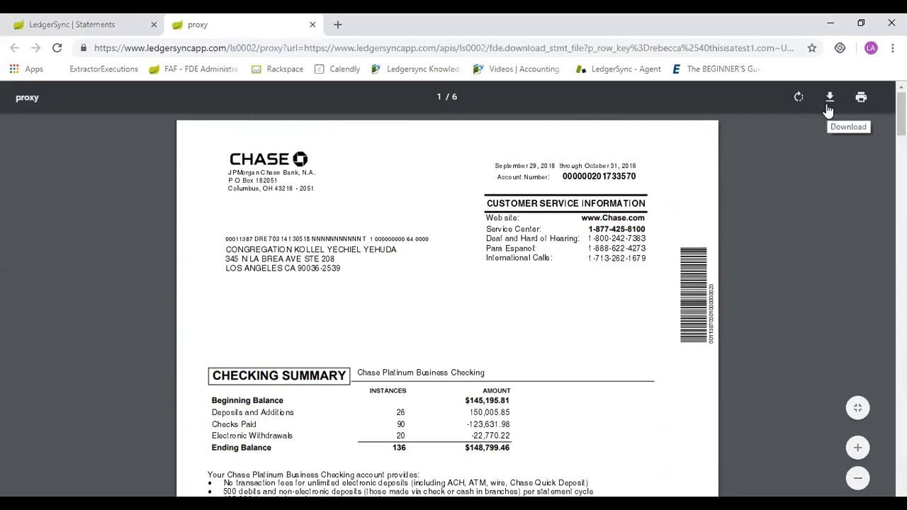
left_click(313, 24)
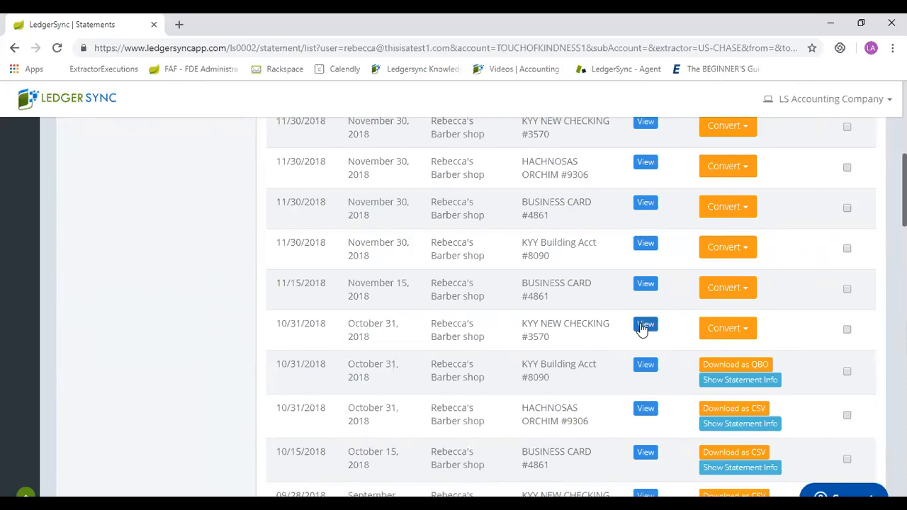
Convert the October 31, 2018 KYY NEW CHECKING statement to CSV and download the converted file.
left_click(645, 326)
left_click(721, 328)
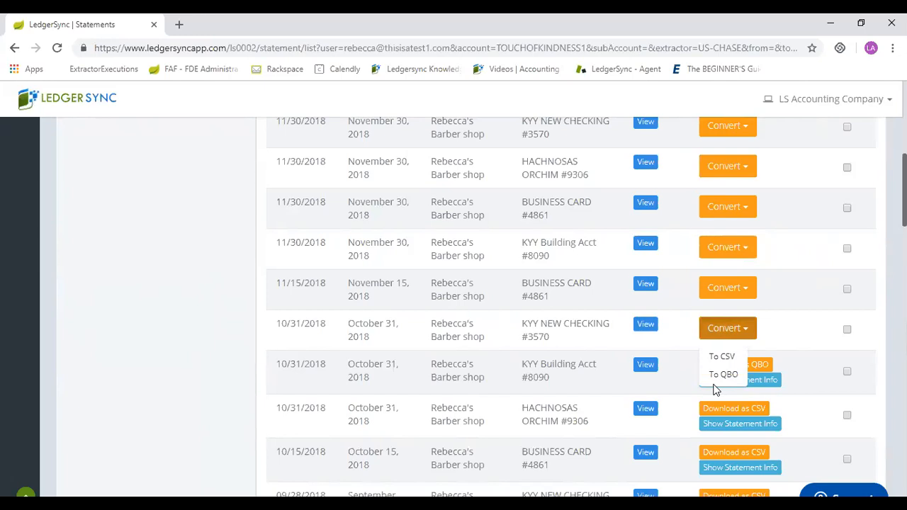
left_click(716, 383)
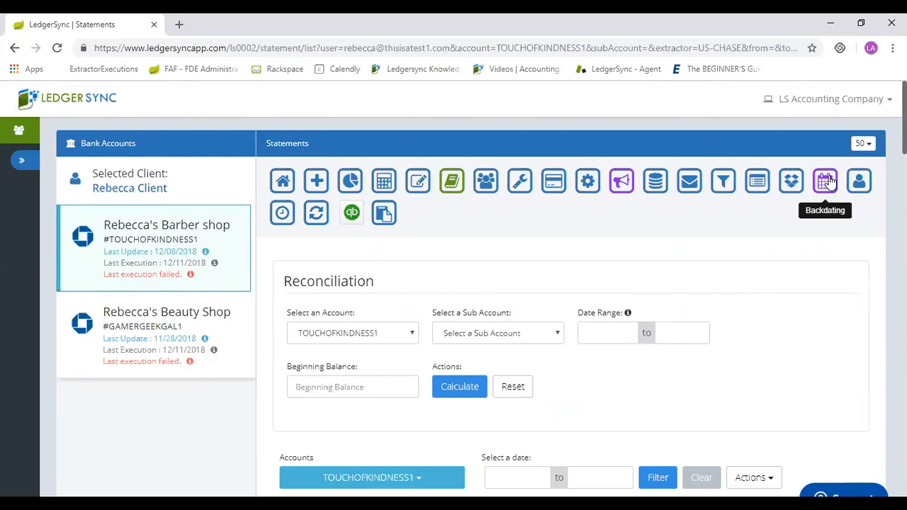
scroll(831, 182, "down", 7)
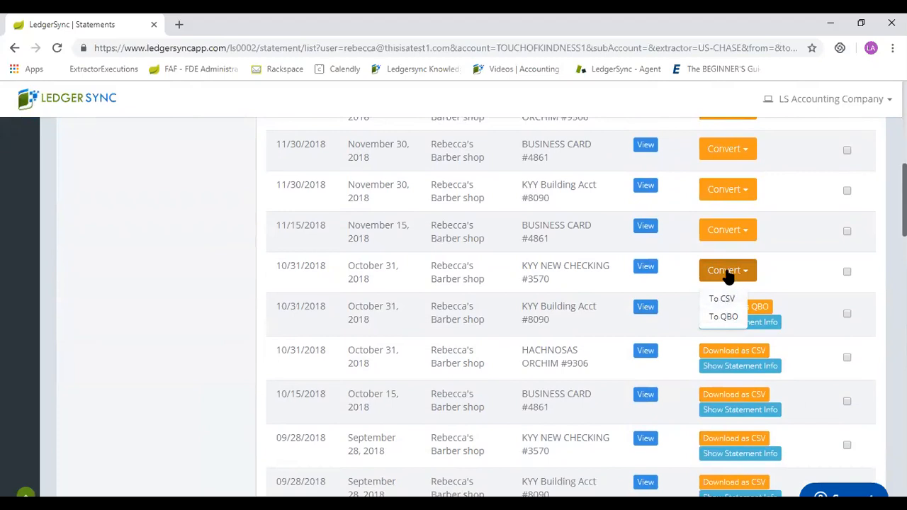
left_click(722, 299)
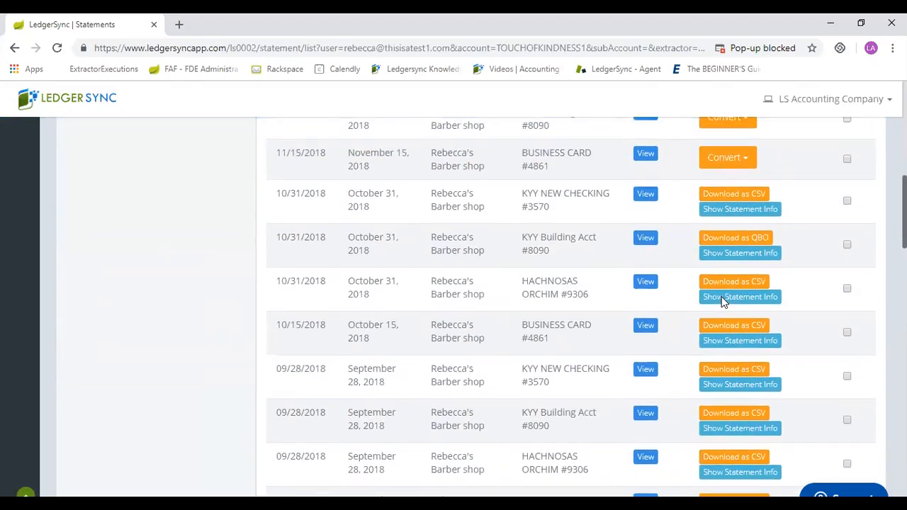
left_click(745, 195)
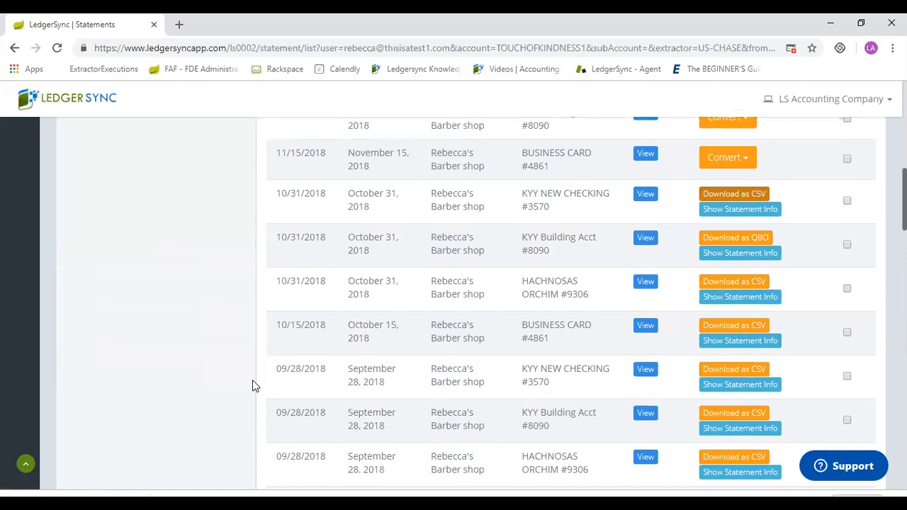
Open the client's Dropbox storage page to view its upload and folder options.
scroll(252, 386, "up", 3)
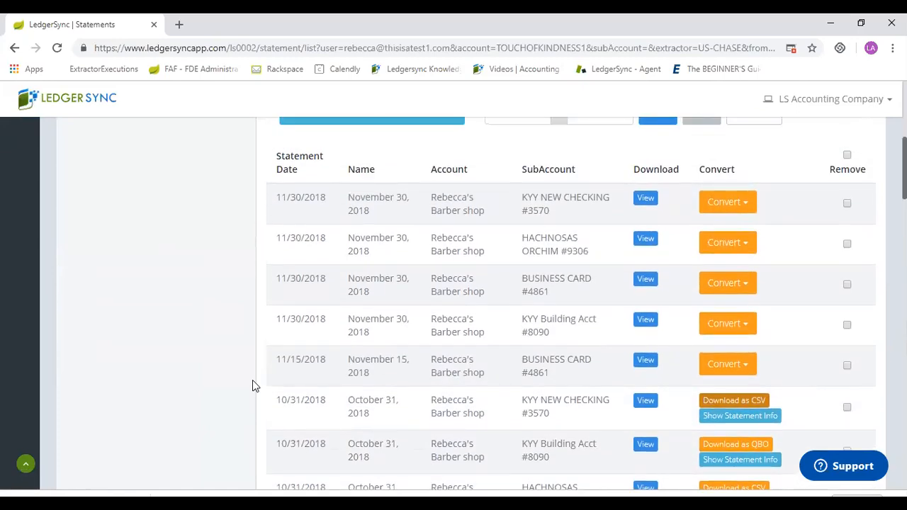
scroll(252, 380, "up", 5)
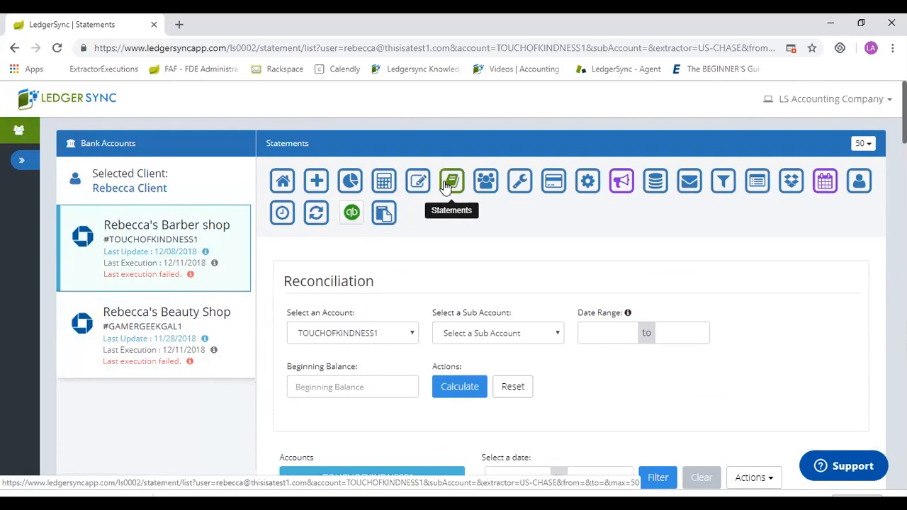
left_click(789, 188)
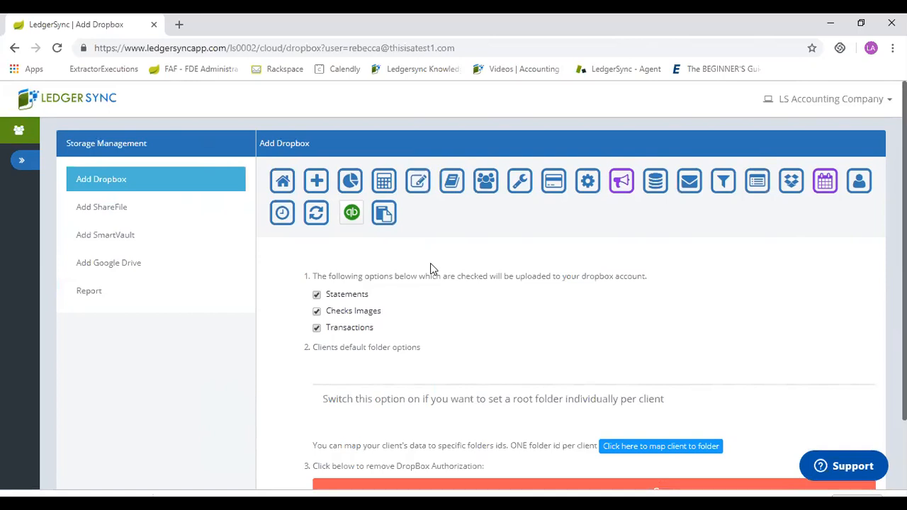
Open the Account Update Scheduler and start a new scheduler with the description "ALl Feeds".
left_click(281, 215)
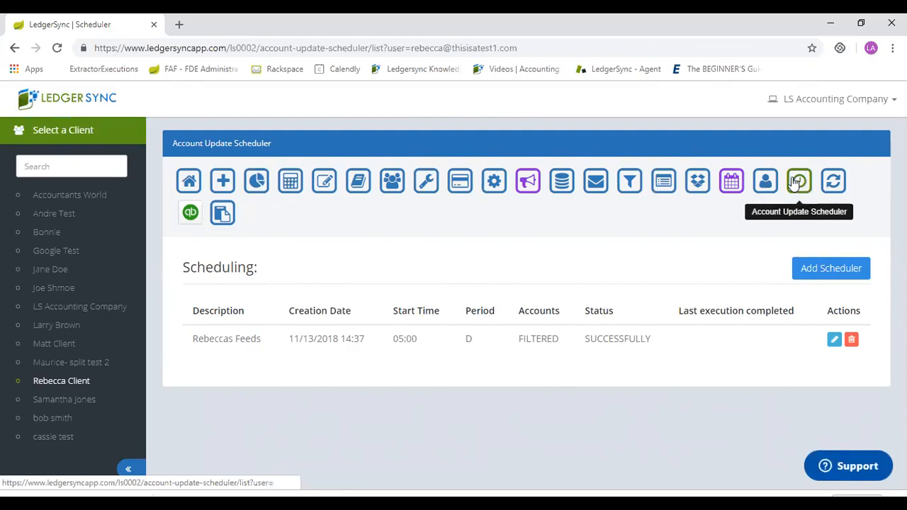
left_click(842, 277)
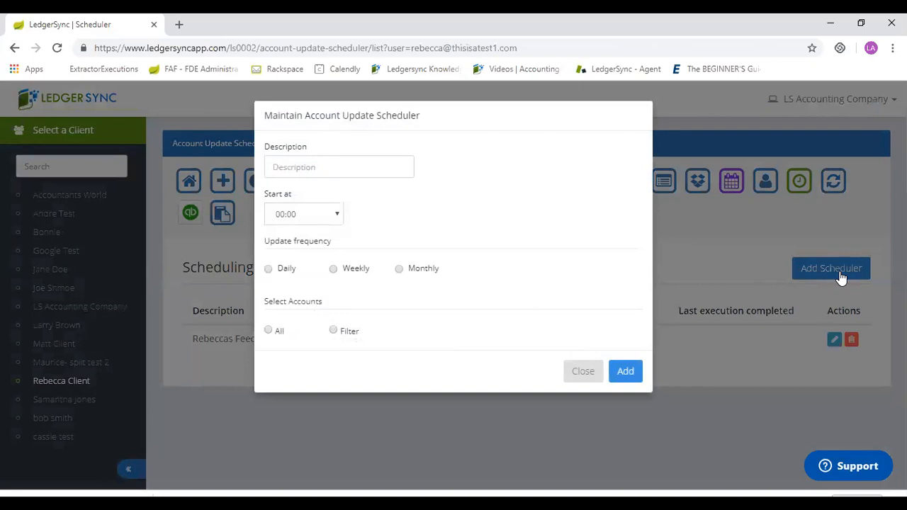
left_click(385, 168)
type("ALl Feeds")
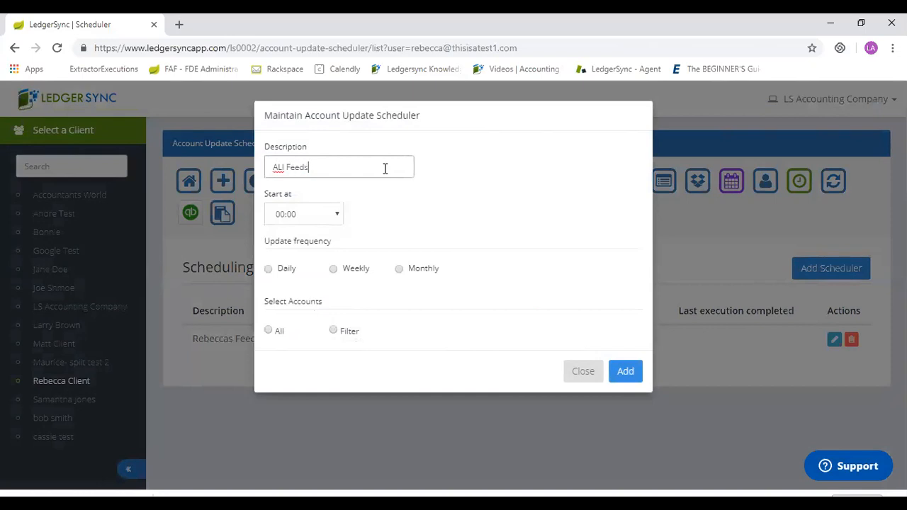
Set the "ALl Feeds" scheduler to start at 03:00 weekly on Saturday for all accounts, and add it.
left_click(306, 214)
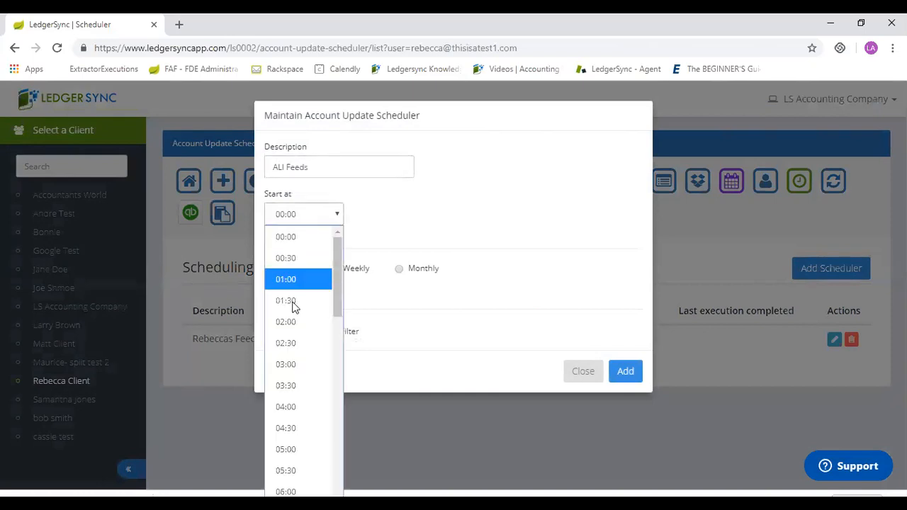
left_click(301, 366)
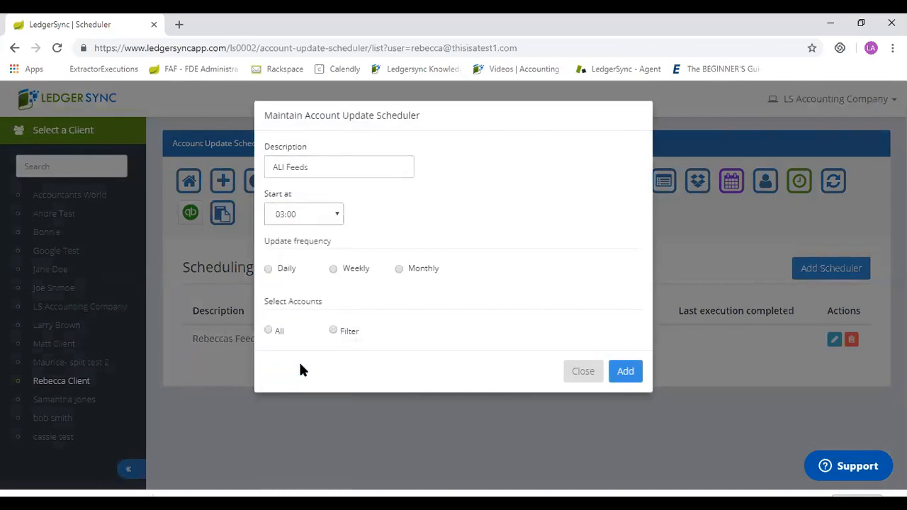
left_click(333, 269)
left_click(302, 312)
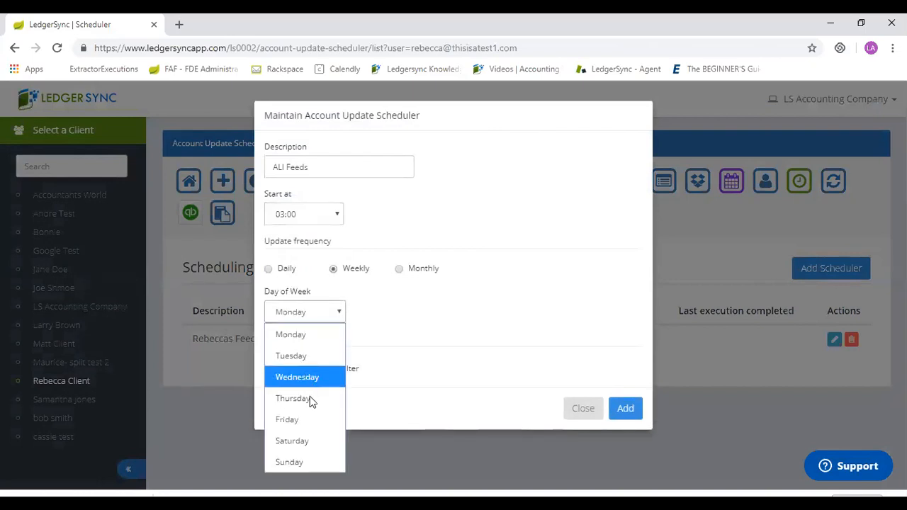
left_click(305, 440)
left_click(270, 366)
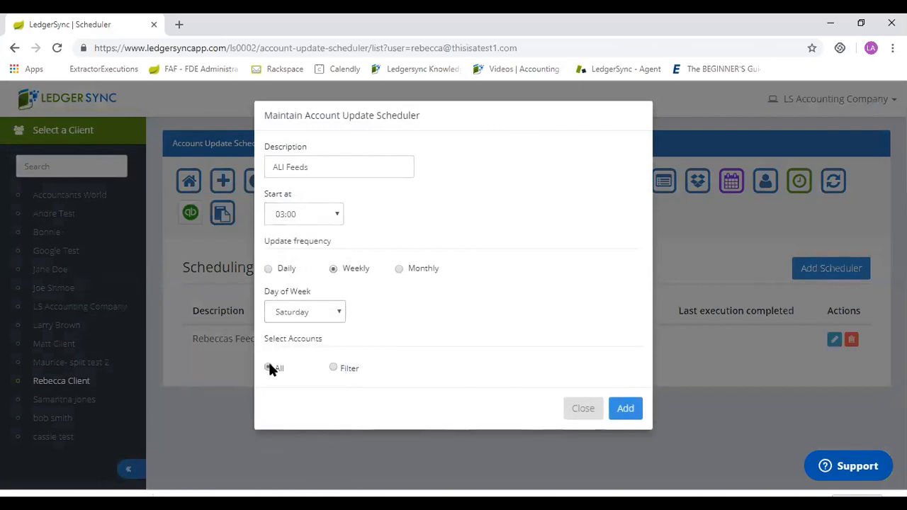
left_click(627, 408)
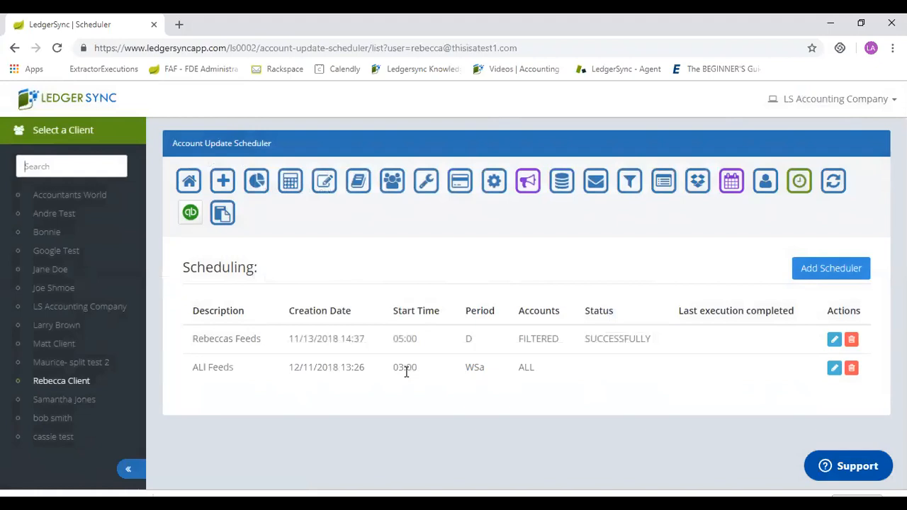
Draft a second feeds scheduler with its own description, a 05:00 start time and weekly updates on Sunday.
left_click(847, 273)
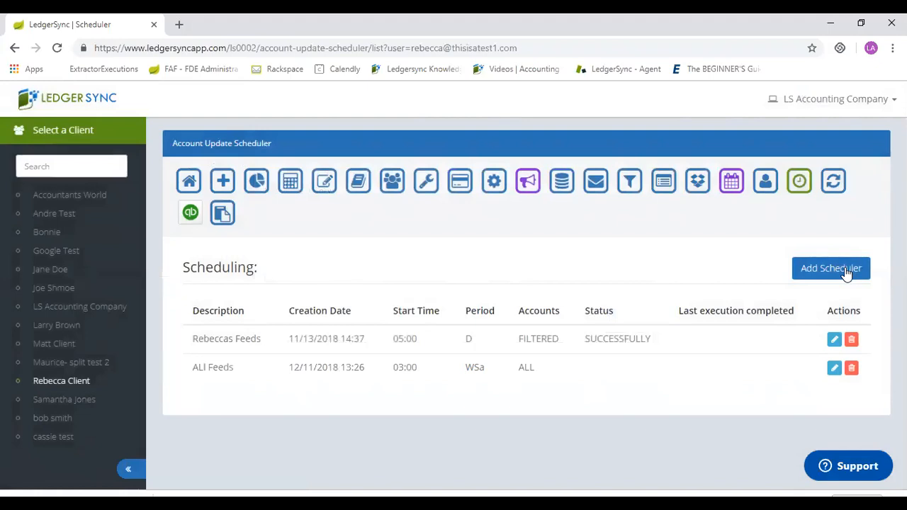
left_click(357, 170)
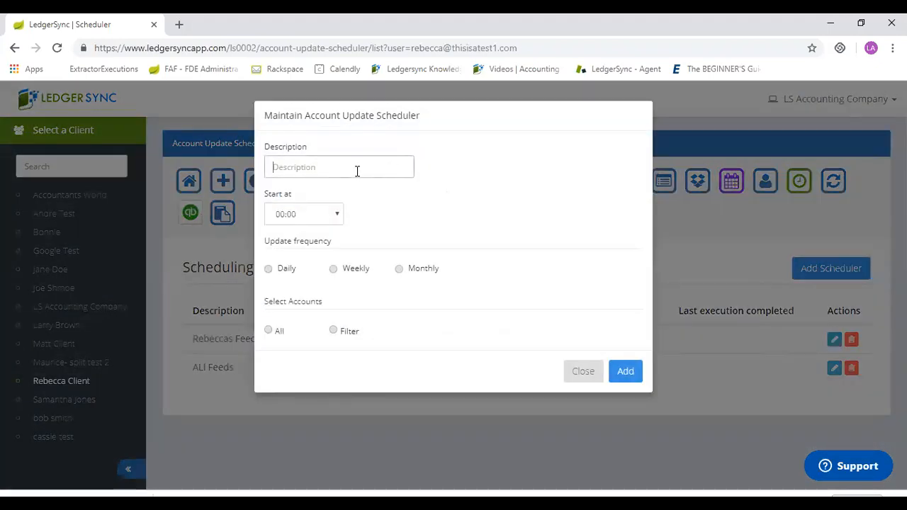
type("Johns Feeds")
left_click(326, 210)
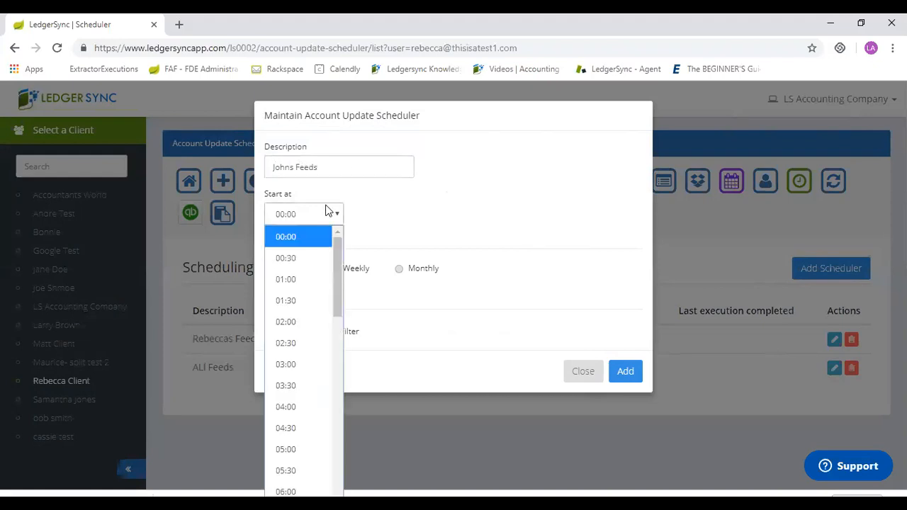
left_click(307, 449)
left_click(333, 268)
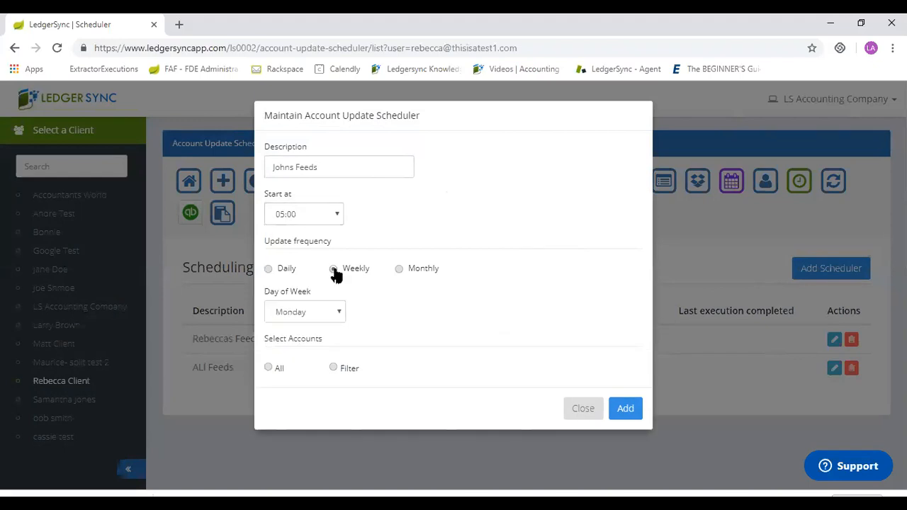
left_click(290, 318)
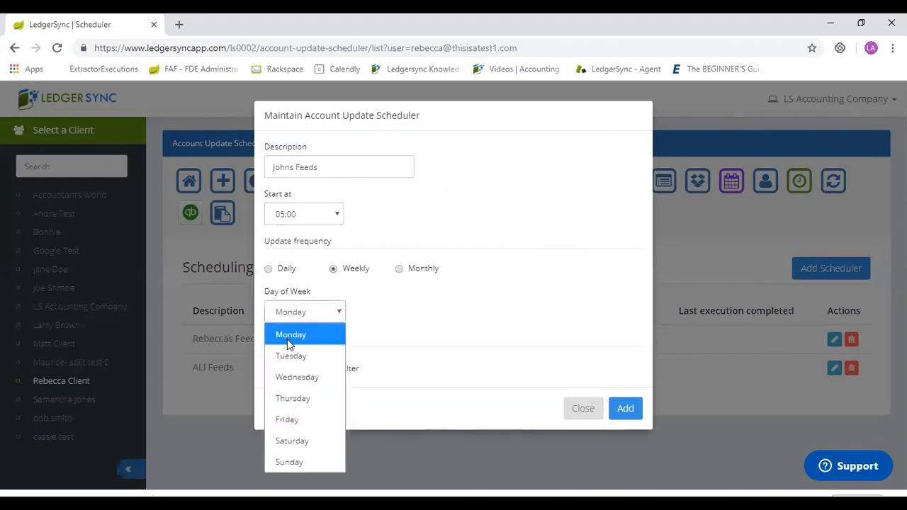
left_click(301, 457)
View the account filter for the second scheduler without choosing accounts, and close the scheduler without adding it.
left_click(336, 368)
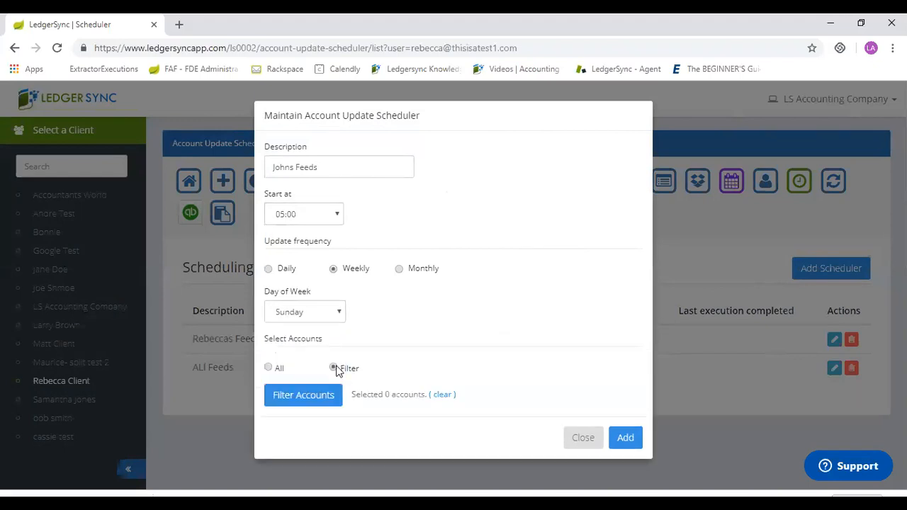
left_click(293, 401)
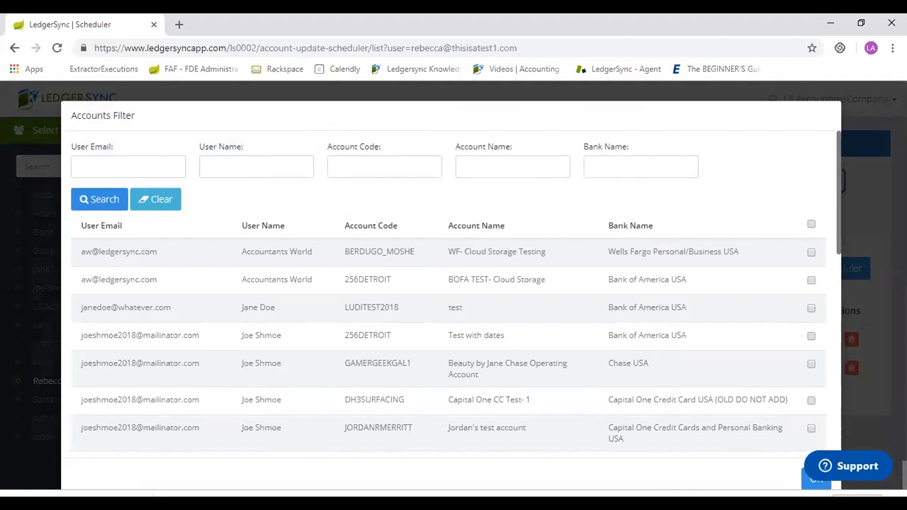
left_click(816, 479)
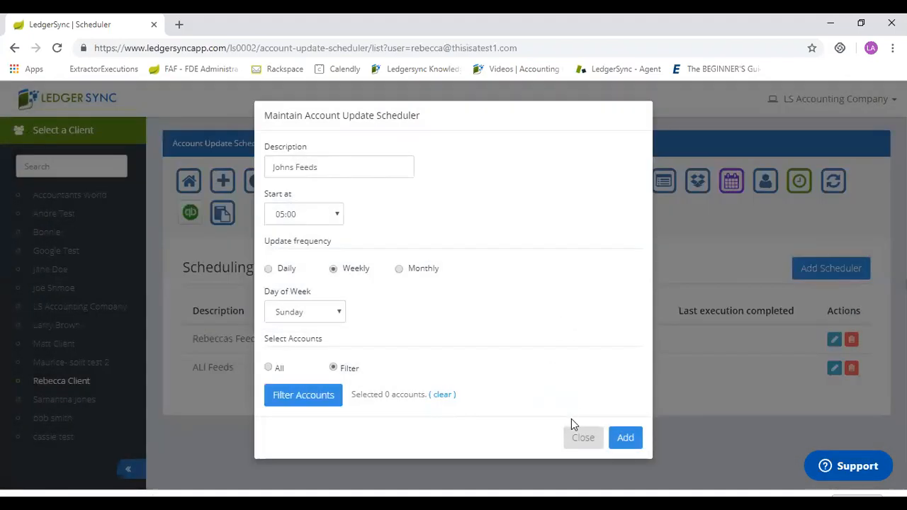
left_click(582, 438)
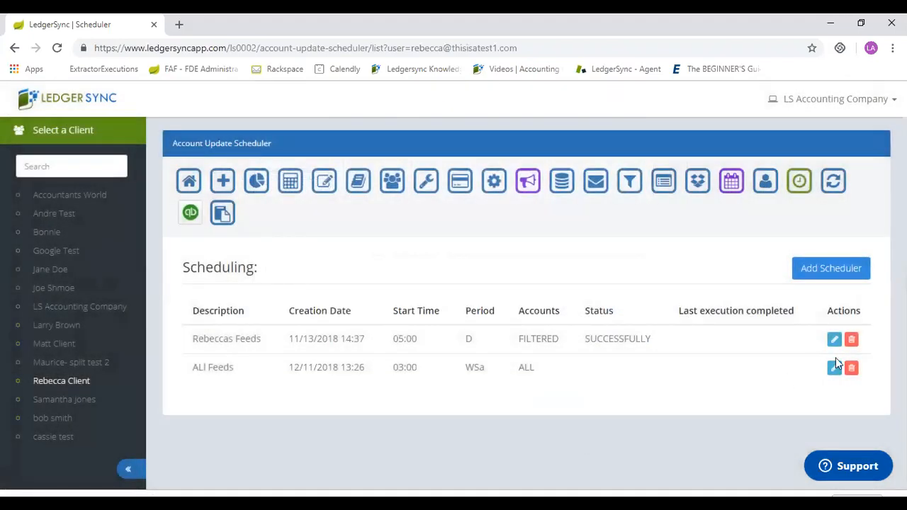
Delete the "ALl Feeds" scheduled update.
left_click(852, 369)
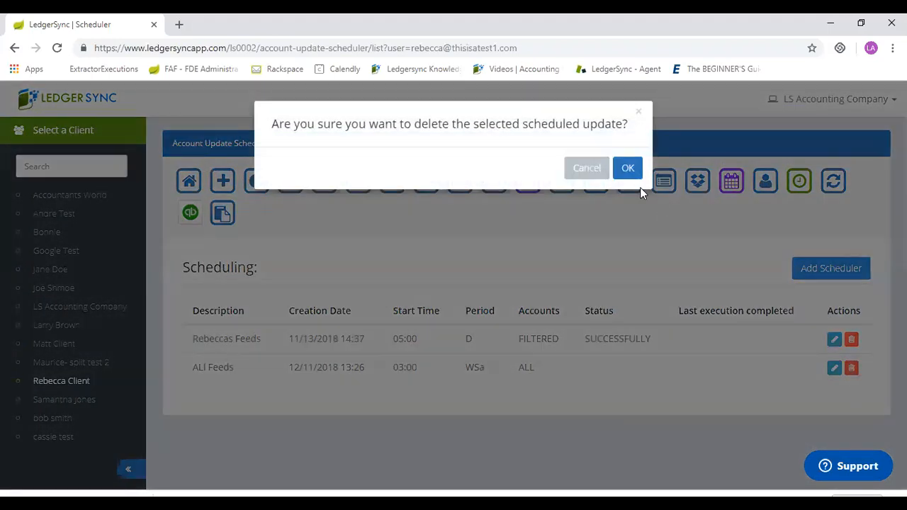
left_click(628, 169)
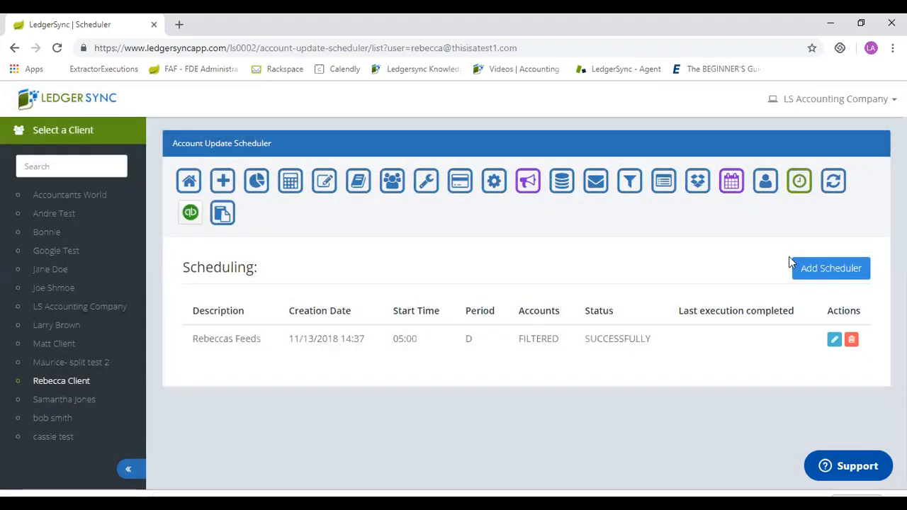
Review the account update statuses on the Refresh user accounts page and select all listed accounts.
left_click(833, 183)
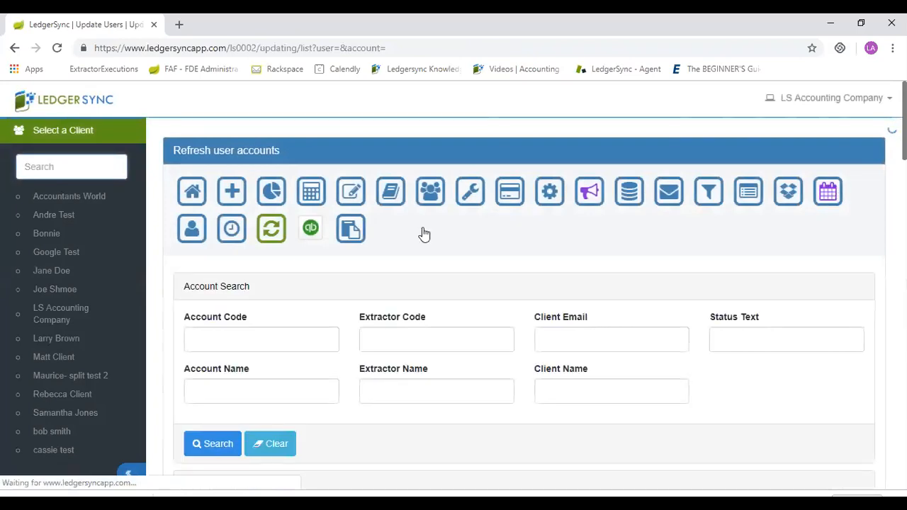
left_click(131, 472)
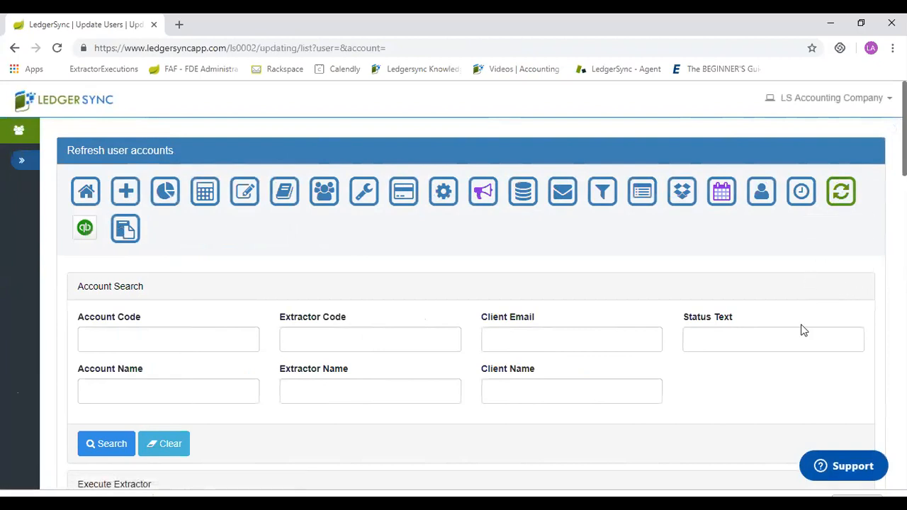
scroll(803, 330, "down", 10)
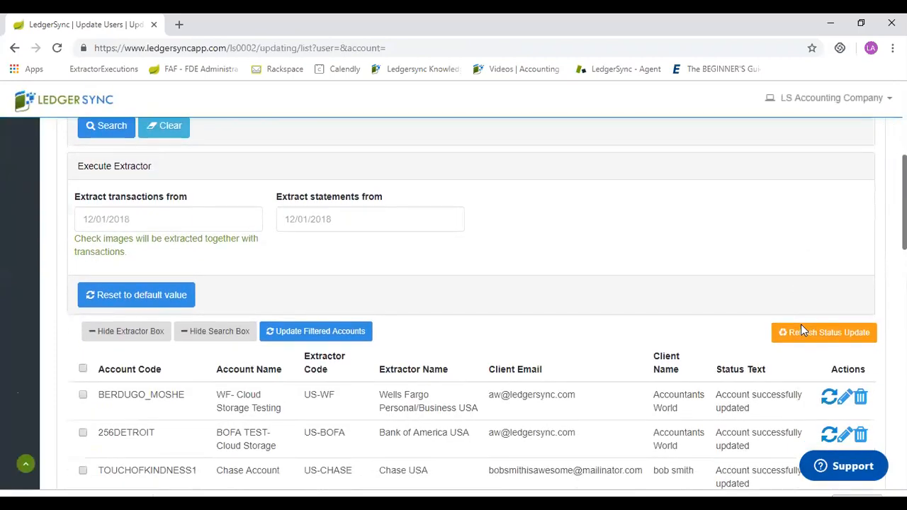
scroll(803, 330, "down", 7)
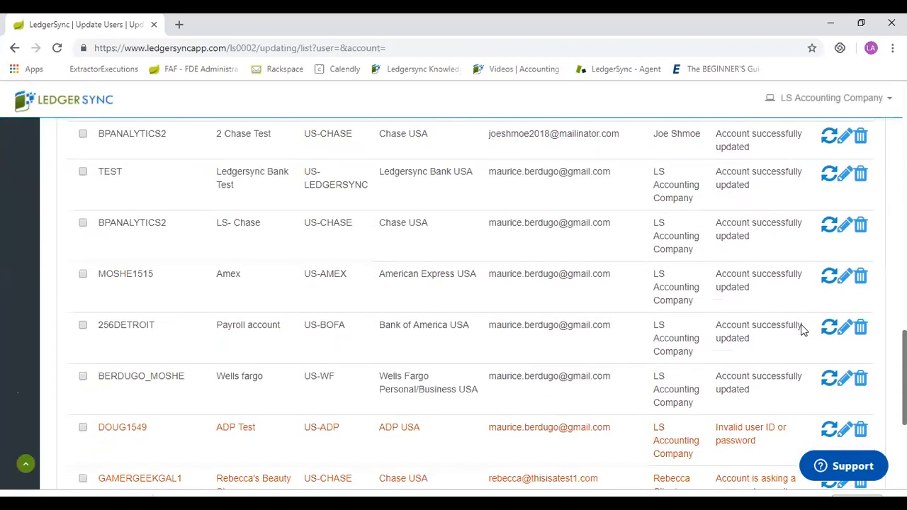
scroll(803, 330, "up", 3)
scroll(803, 330, "down", 4)
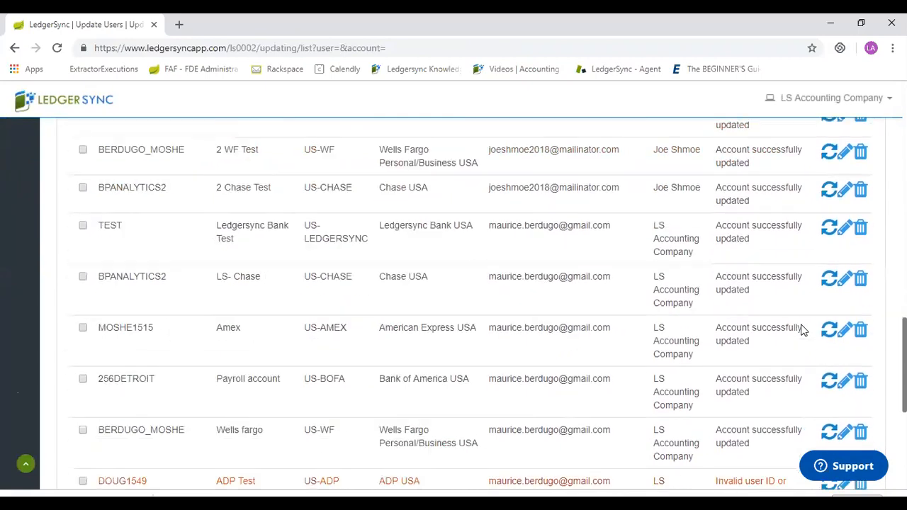
scroll(803, 330, "down", 3)
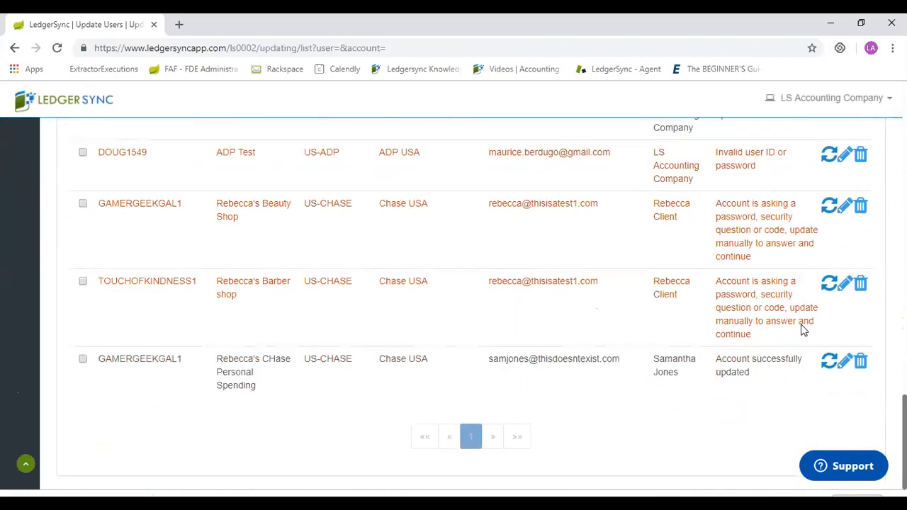
scroll(803, 331, "up", 8)
scroll(803, 331, "up", 8)
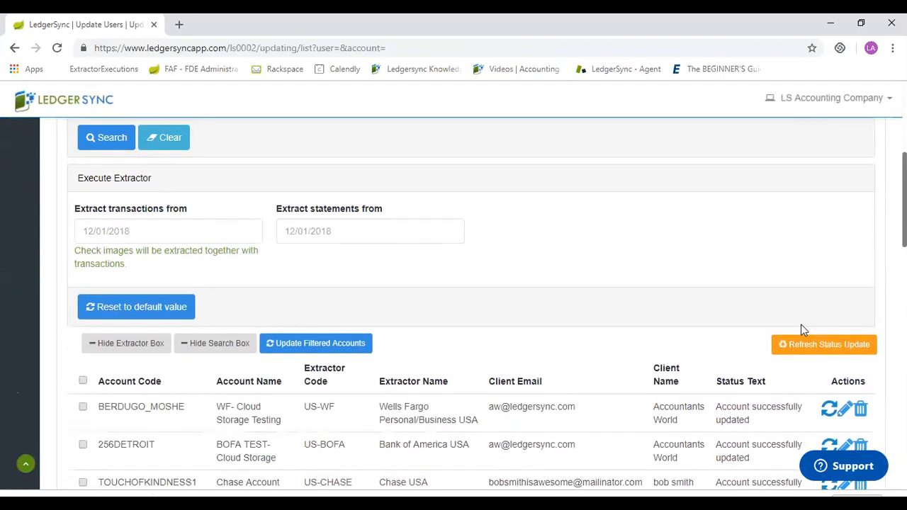
key("space")
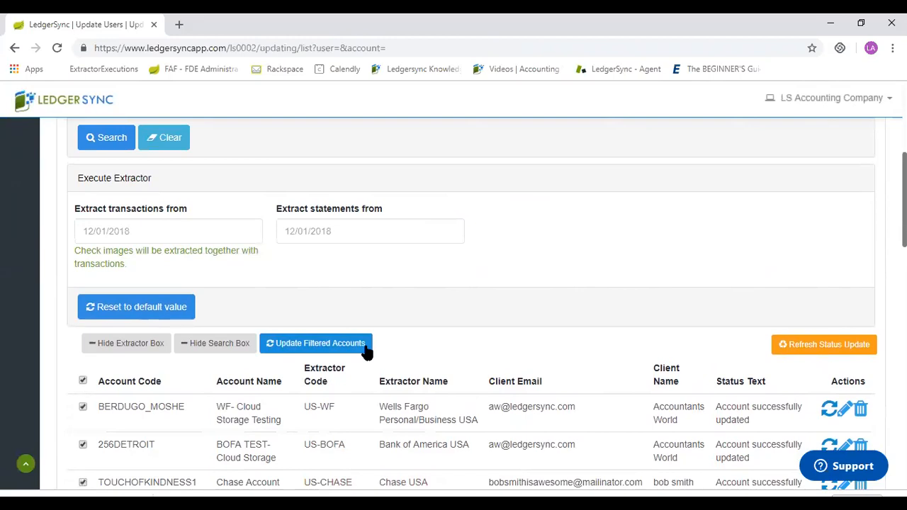
Start individual updates for the Capital One CC Test- 1 account and the two Chase accounts asking for a password, security question or code.
scroll(367, 352, "down", 7)
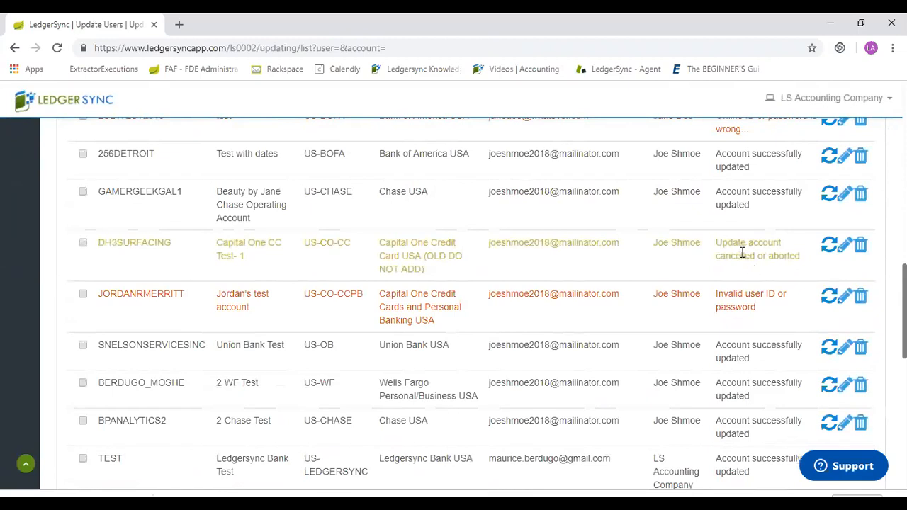
left_click(828, 248)
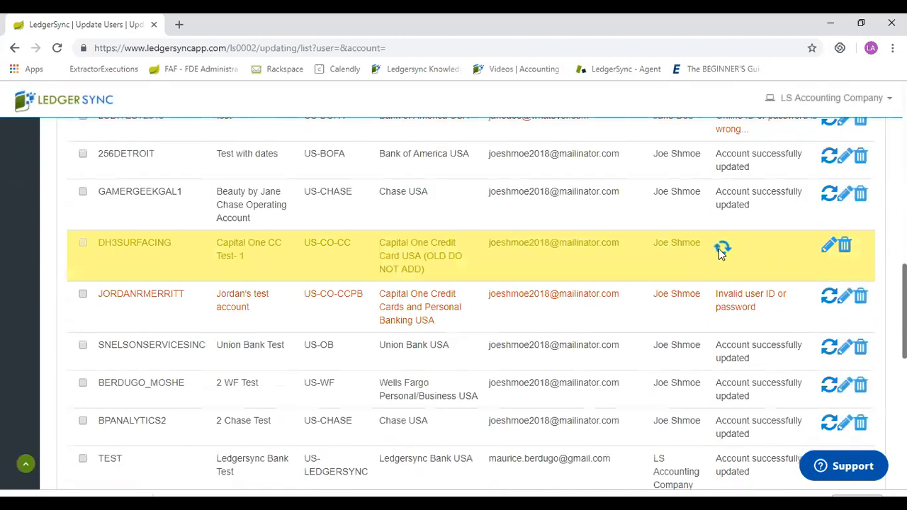
scroll(719, 249, "down", 5)
scroll(719, 253, "down", 5)
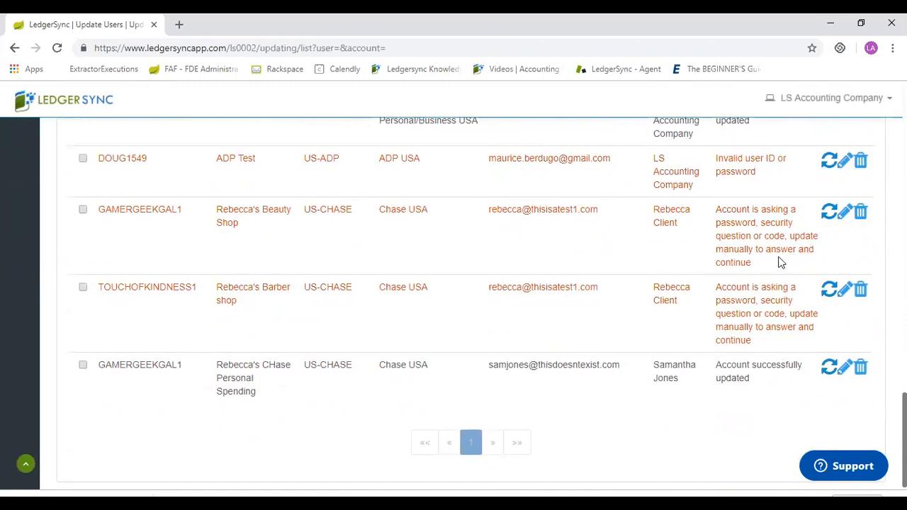
left_click(829, 213)
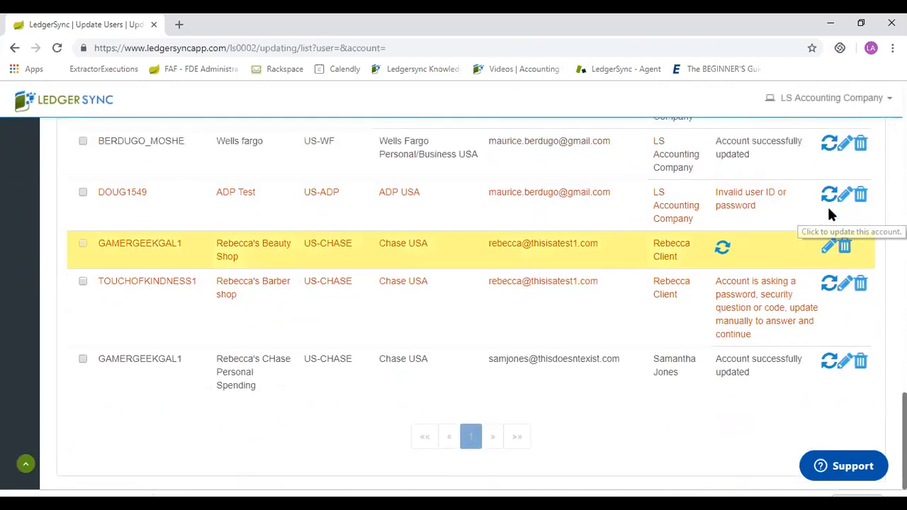
left_click(829, 290)
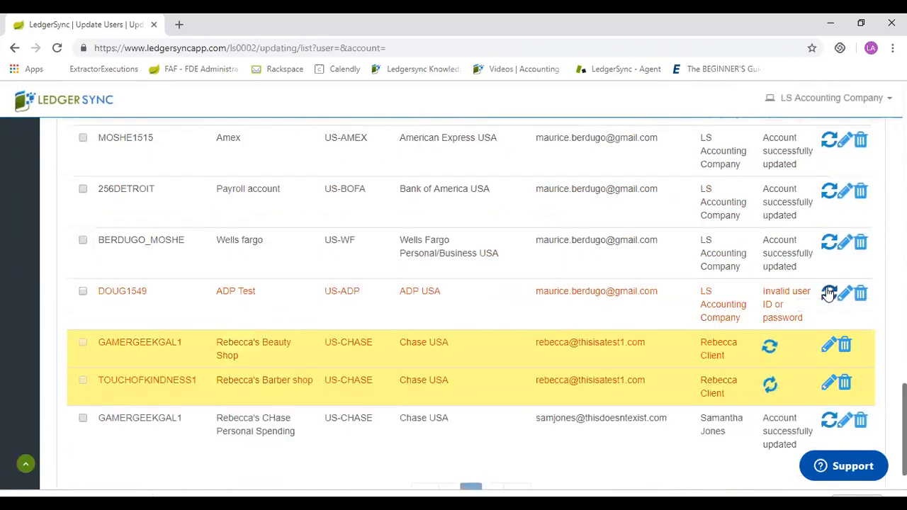
Refresh the status updates and open the security question form of the Capital One CC Test- 1 account.
scroll(830, 293, "up", 7)
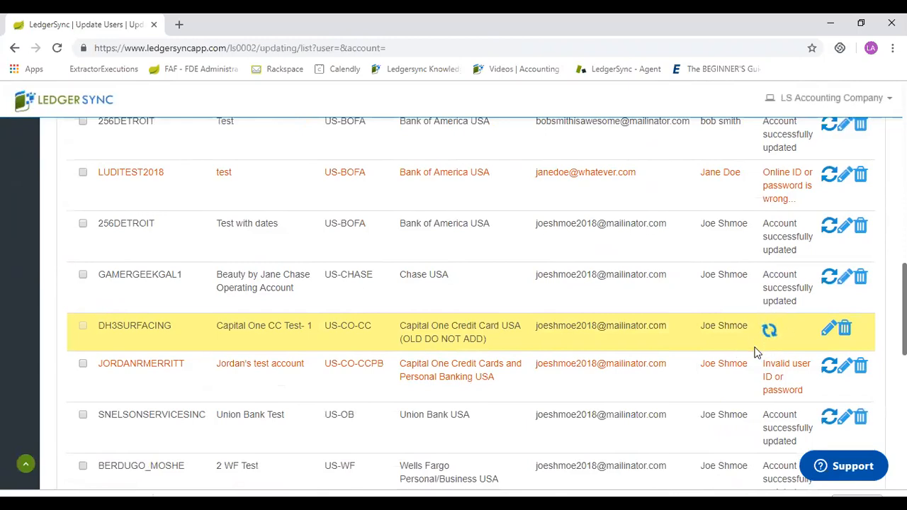
scroll(757, 352, "up", 6)
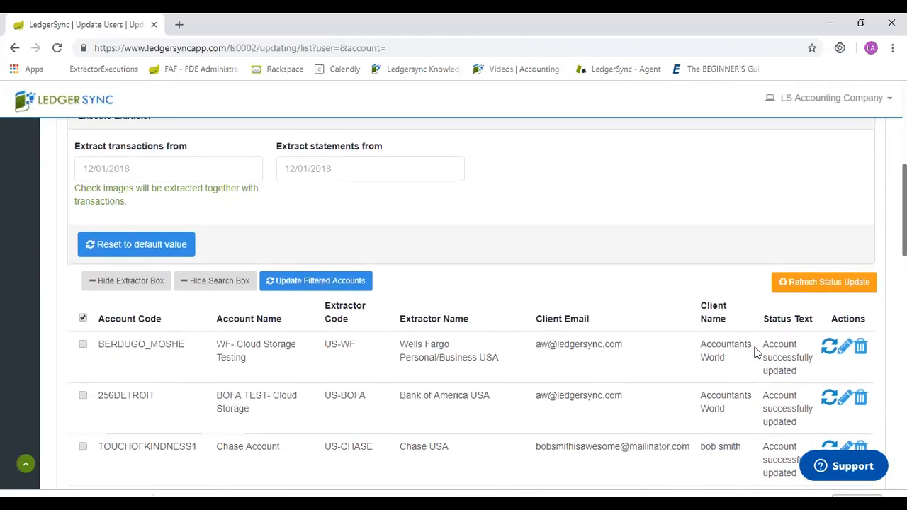
left_click(824, 282)
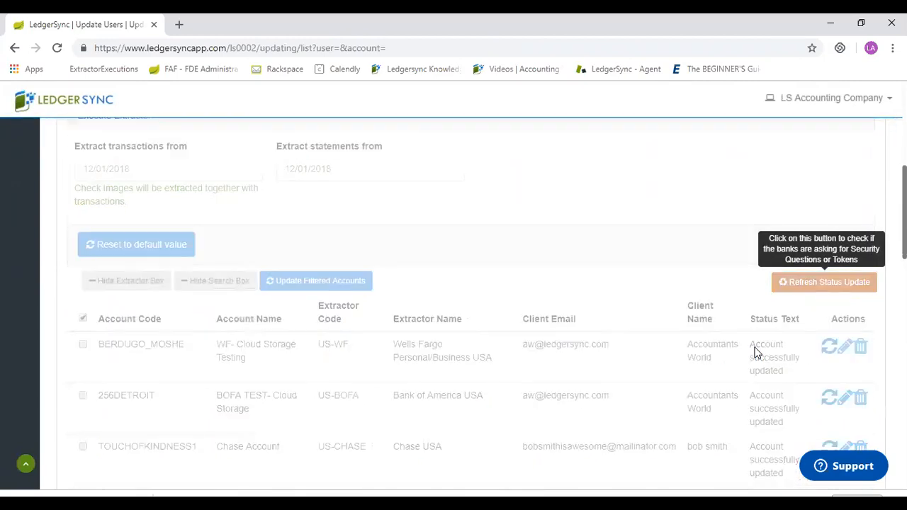
scroll(757, 353, "down", 6)
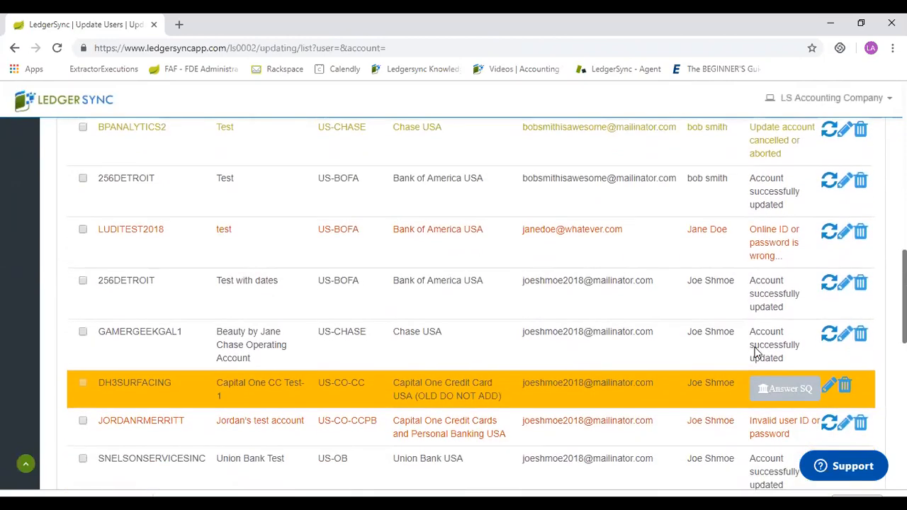
scroll(755, 350, "down", 1)
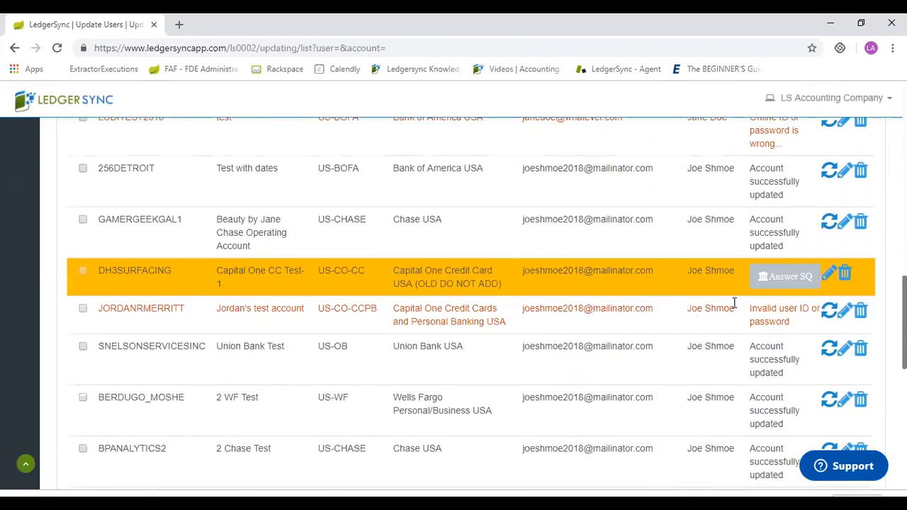
left_click(784, 279)
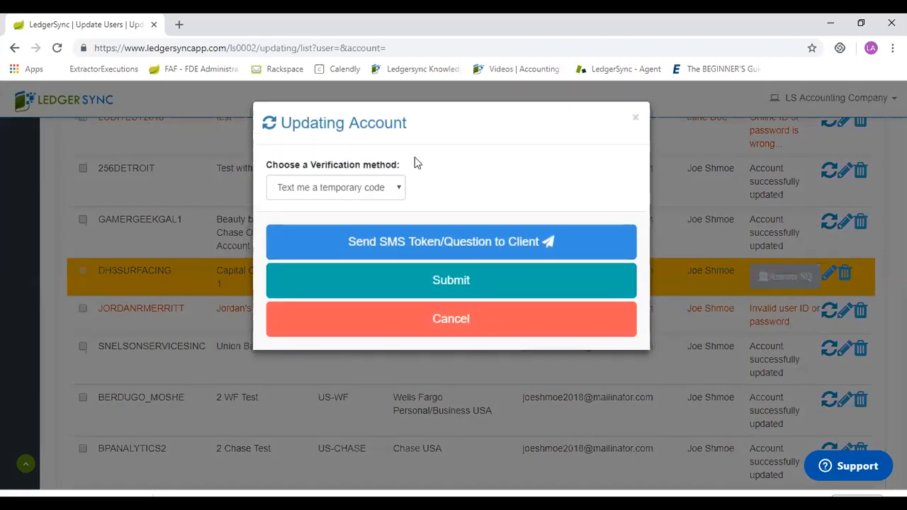
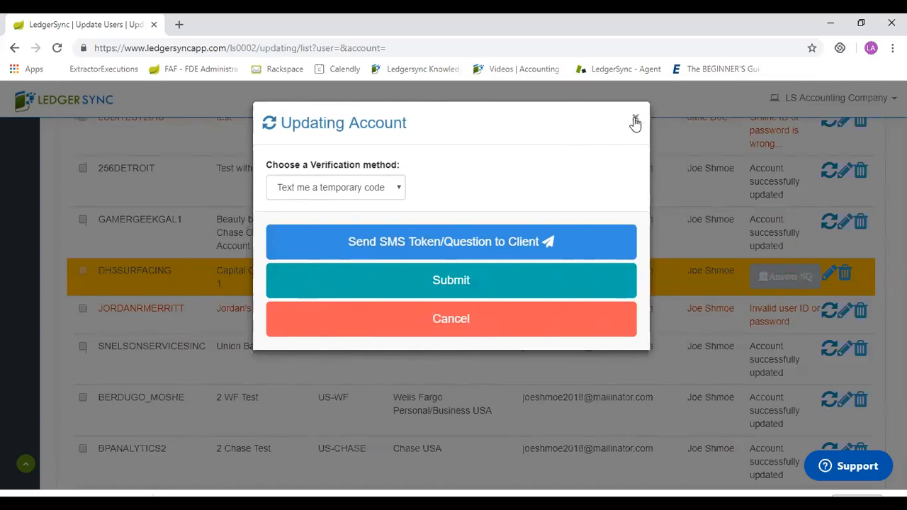
Close the verification form of the Capital One CC Test- 1 account and review the account list on the Refresh user accounts page.
left_click(635, 121)
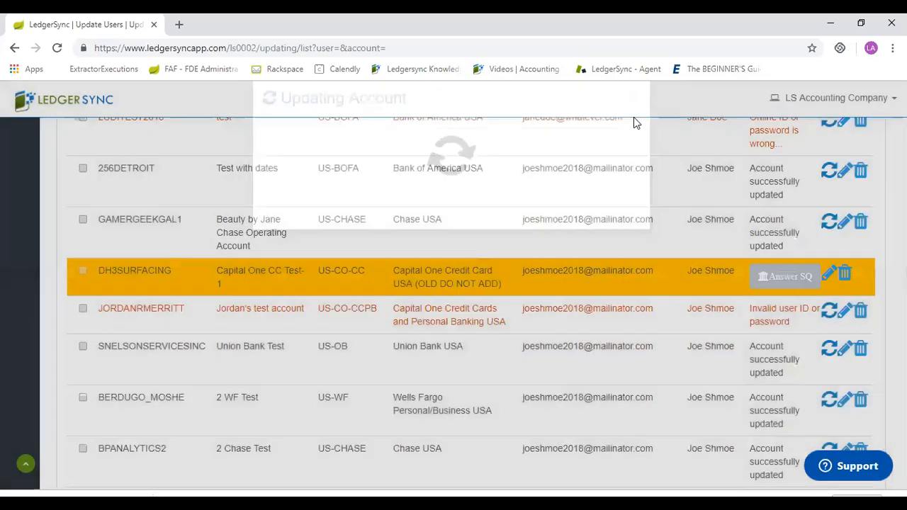
scroll(635, 122, "up", 5)
scroll(633, 117, "up", 6)
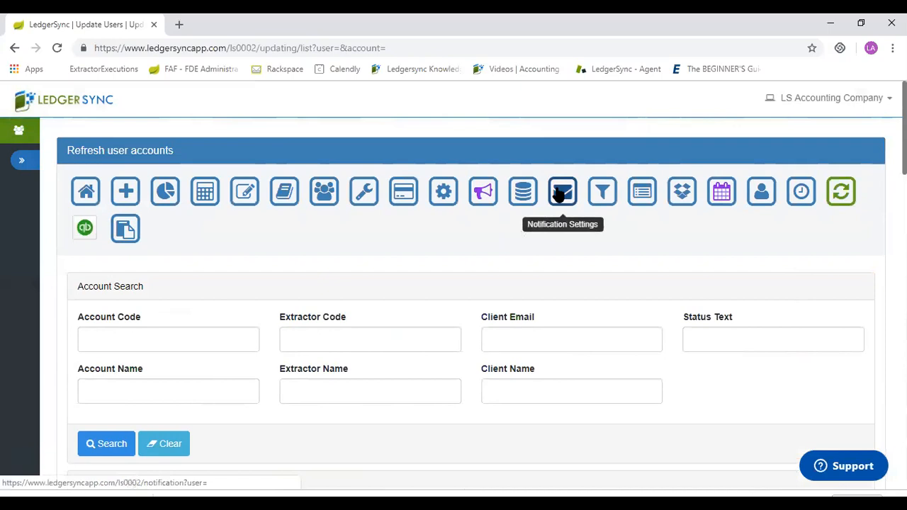
scroll(560, 193, "down", 10)
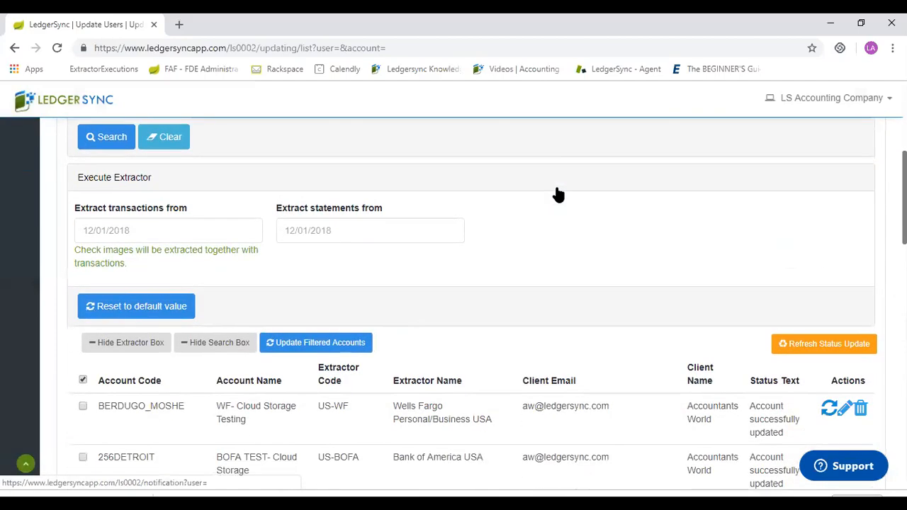
scroll(559, 193, "down", 10)
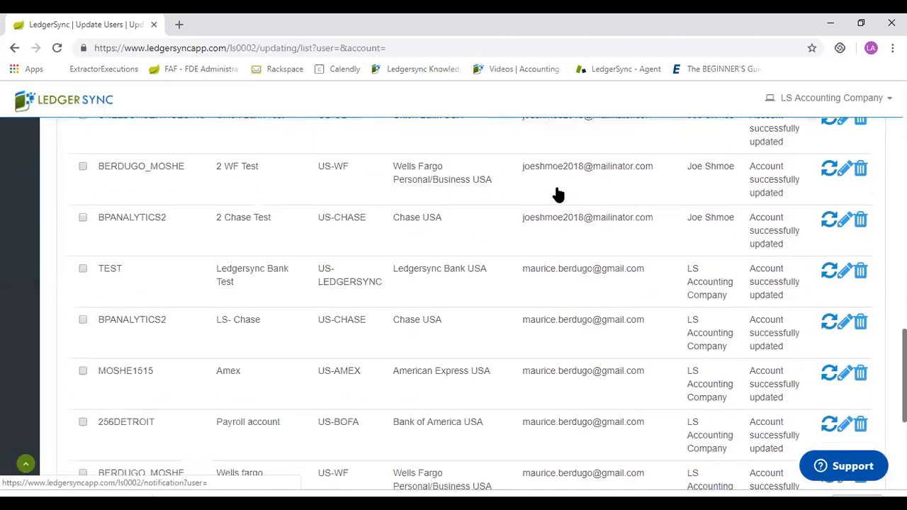
scroll(559, 194, "up", 15)
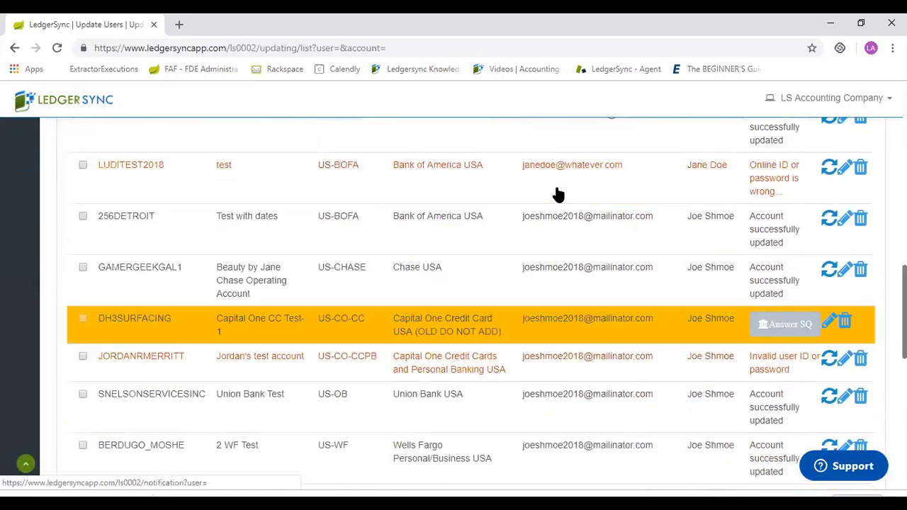
scroll(560, 194, "up", 5)
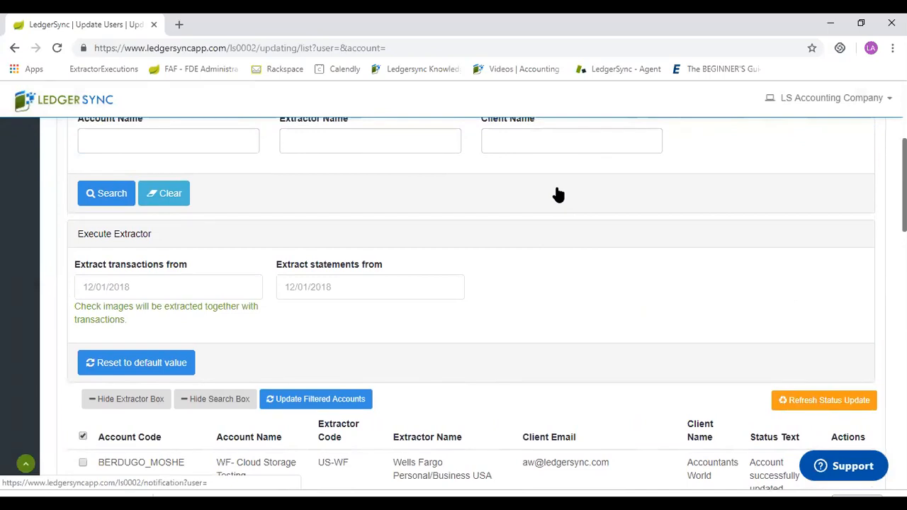
scroll(558, 195, "up", 4)
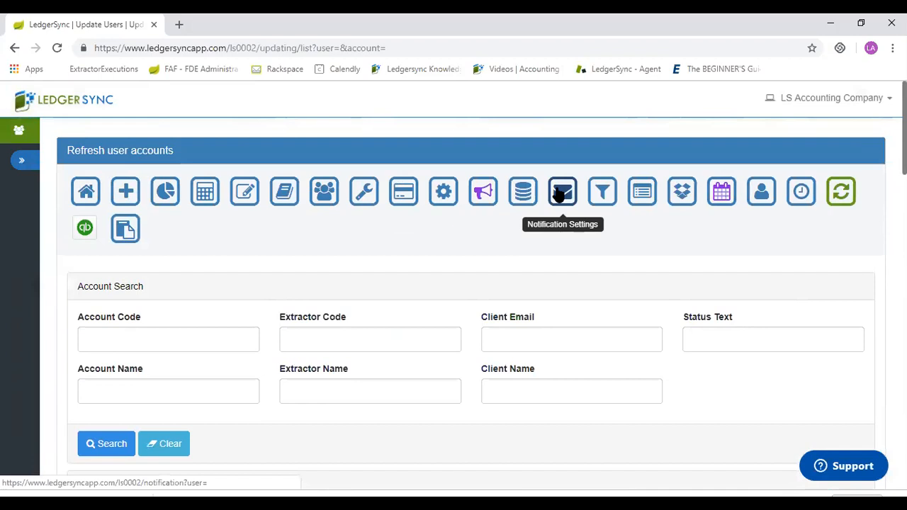
left_click(560, 195)
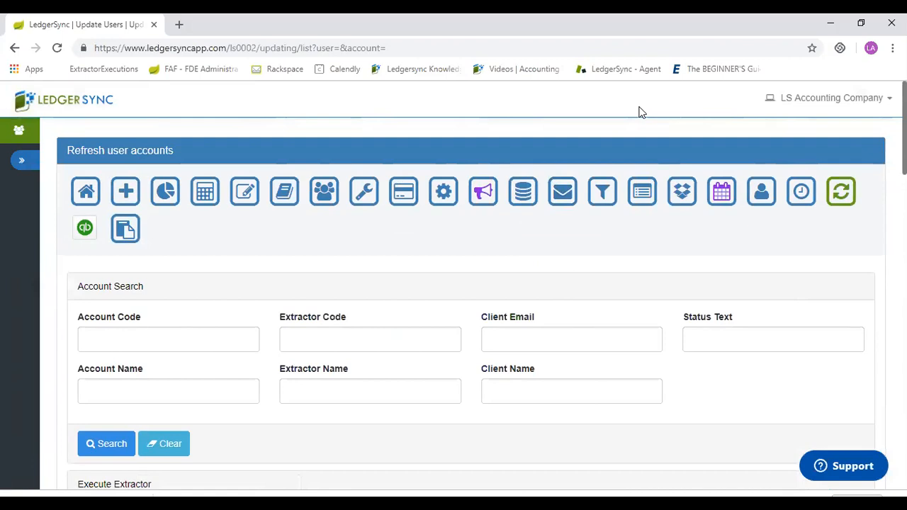
Open Employee Management and review the list of employees.
left_click(365, 197)
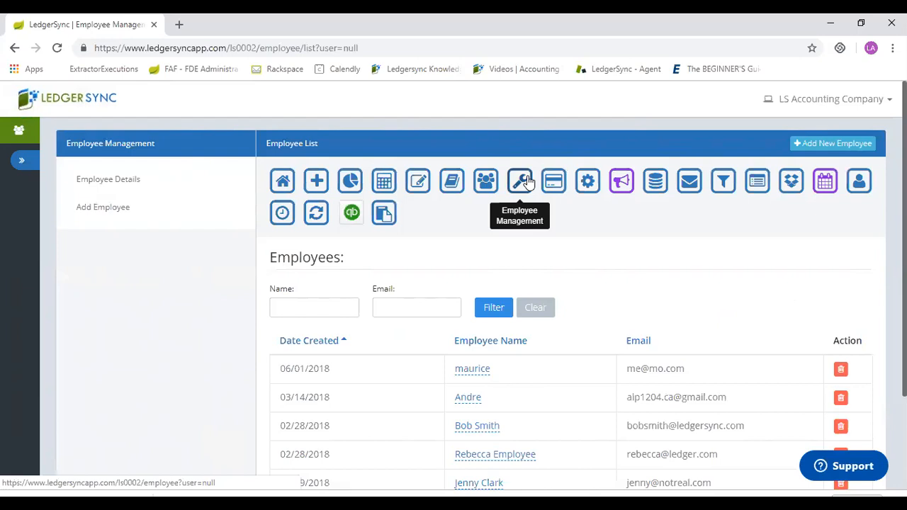
scroll(527, 182, "down", 3)
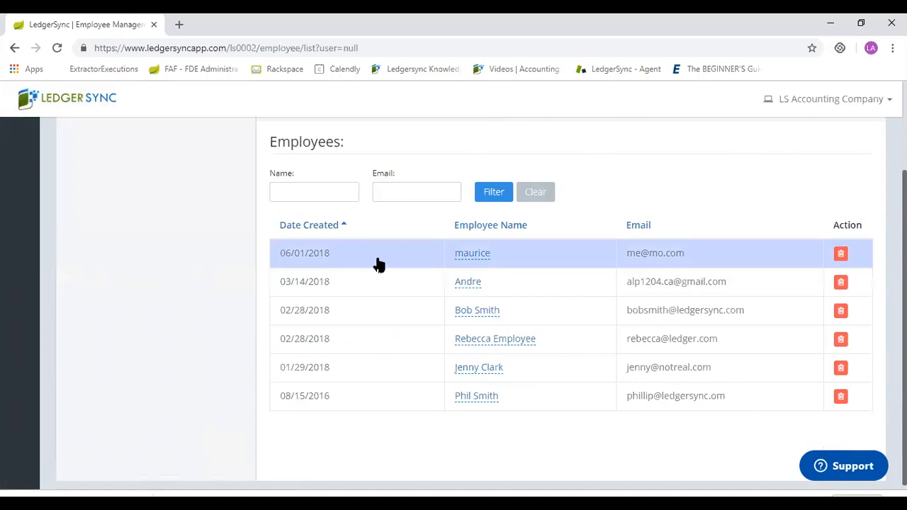
scroll(377, 264, "up", 2)
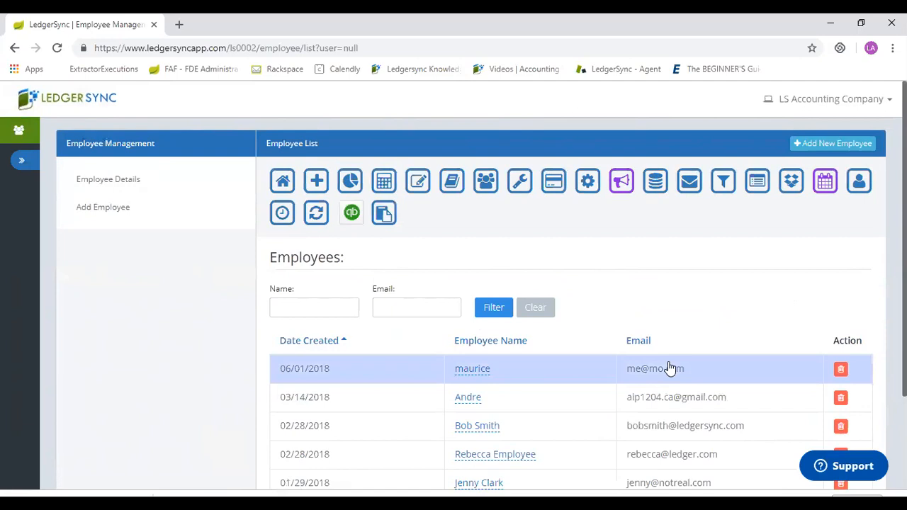
scroll(670, 368, "down", 2)
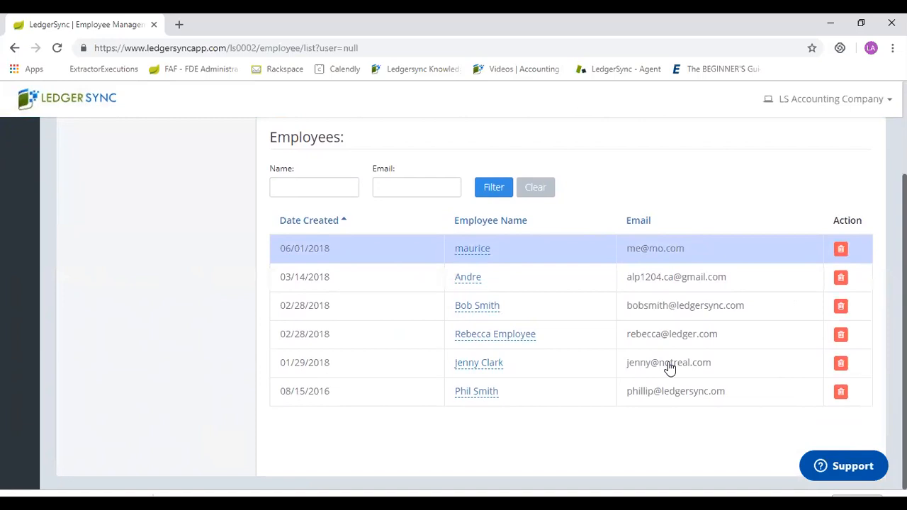
Examine the assigned and available clients of individual employees in Employee Management.
scroll(670, 368, "down", 3)
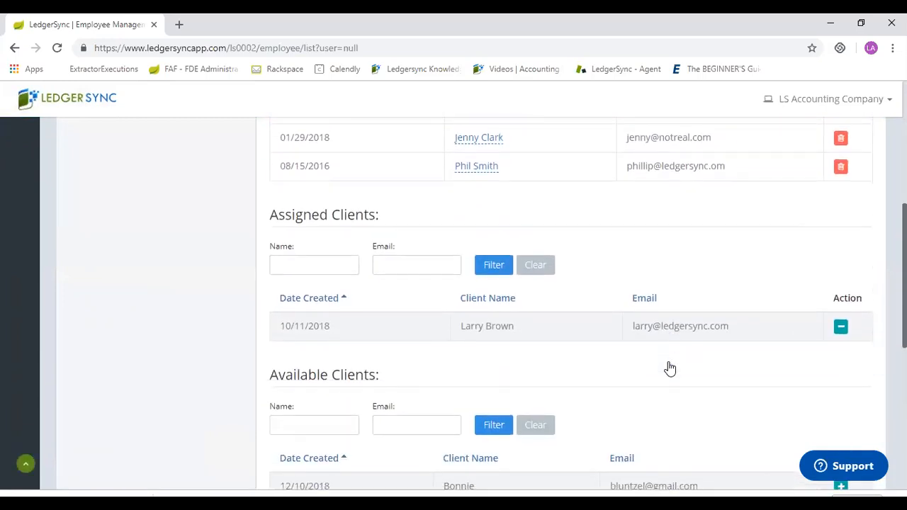
scroll(669, 368, "down", 3)
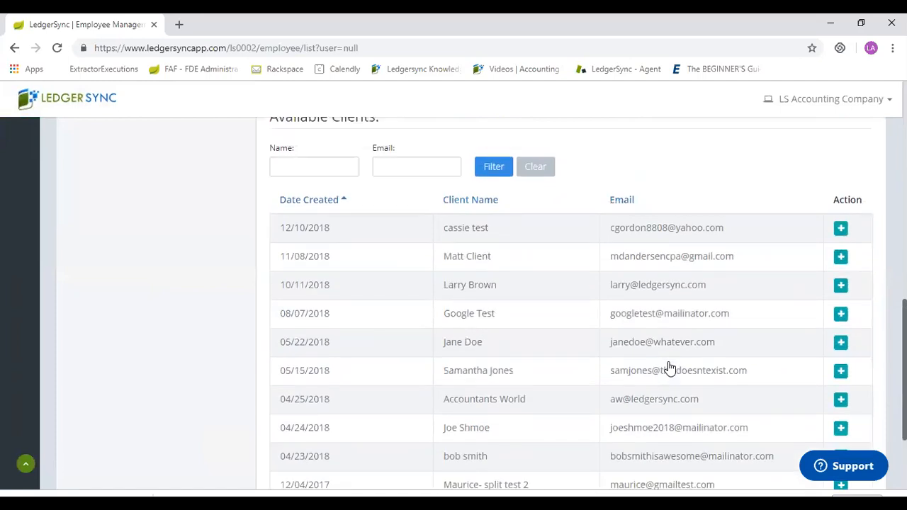
scroll(670, 368, "up", 2)
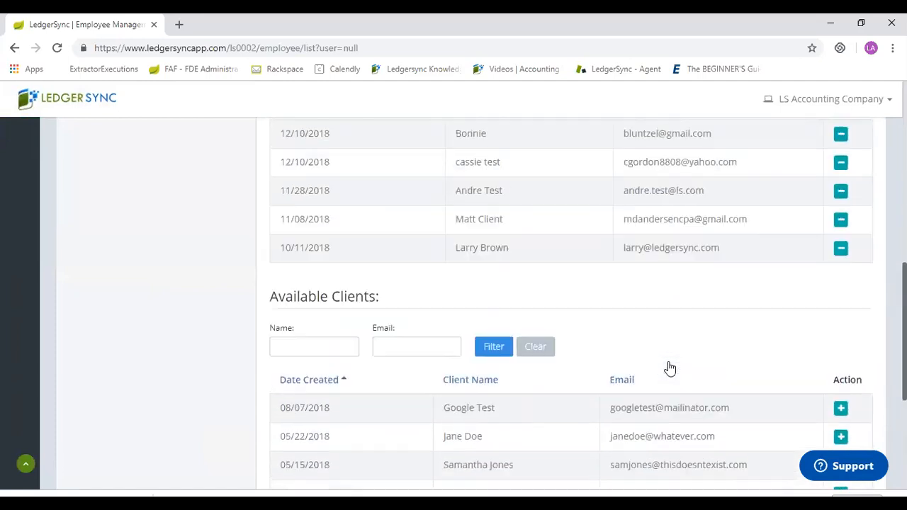
scroll(669, 368, "up", 1)
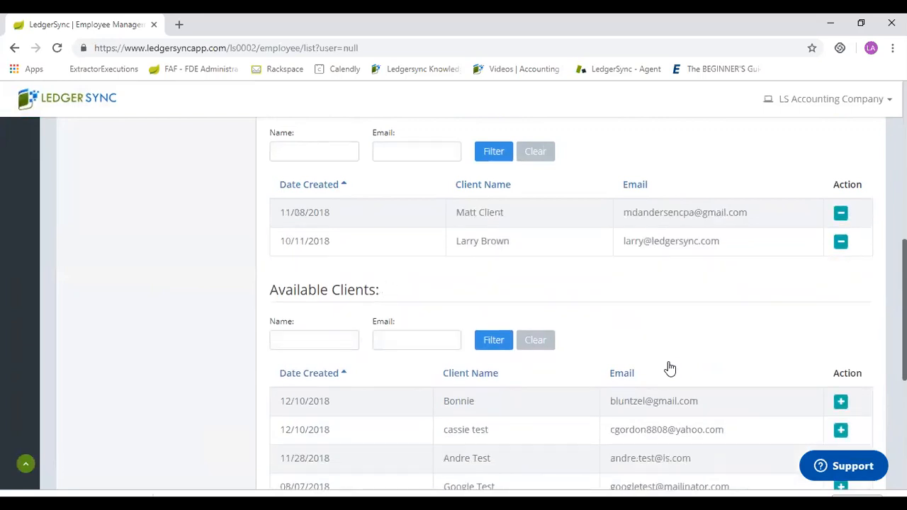
scroll(670, 368, "up", 4)
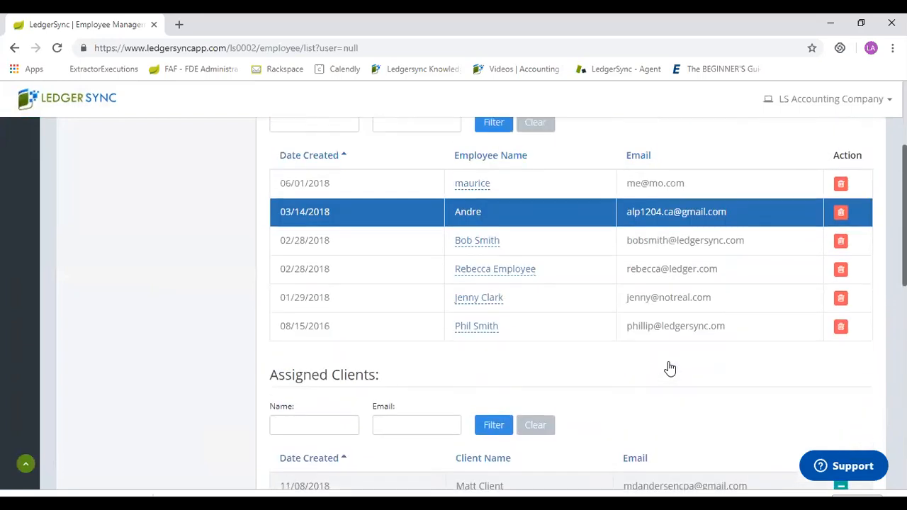
scroll(670, 369, "down", 1)
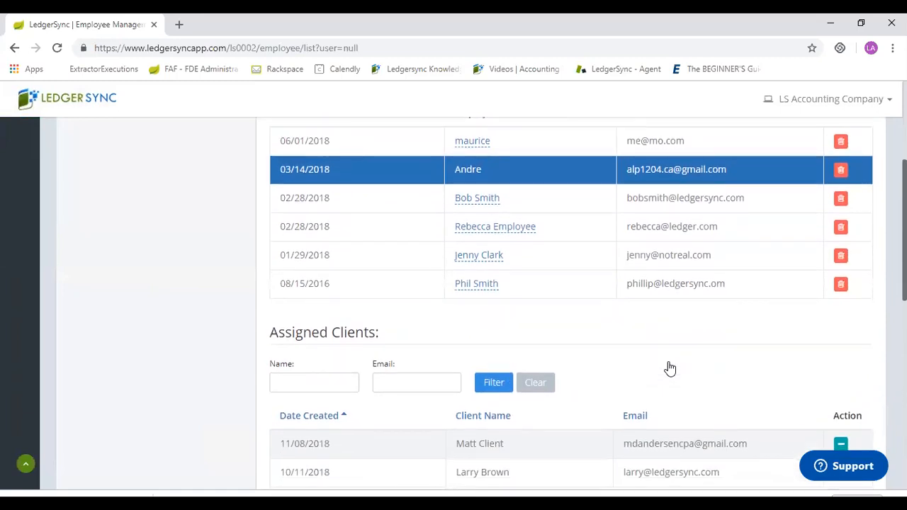
scroll(641, 275, "down", 2)
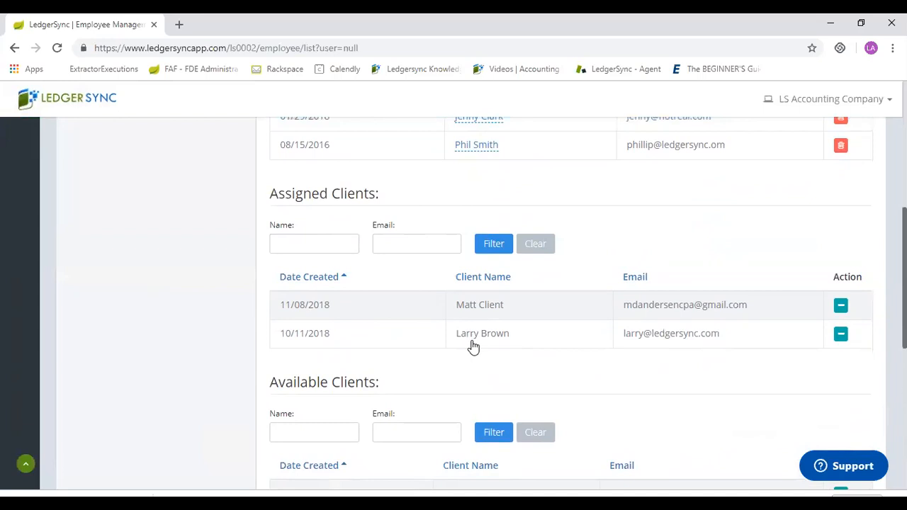
Open the list of supported banks and credit cards.
scroll(474, 345, "up", 5)
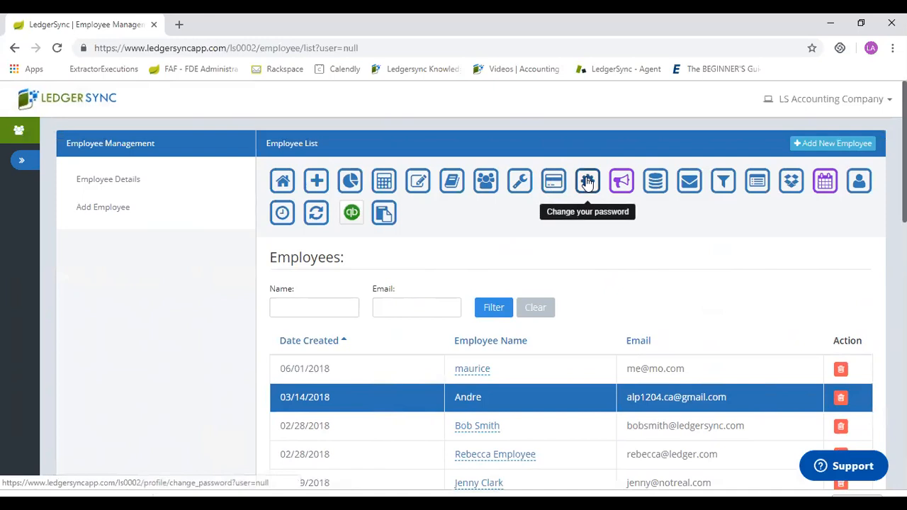
left_click(655, 190)
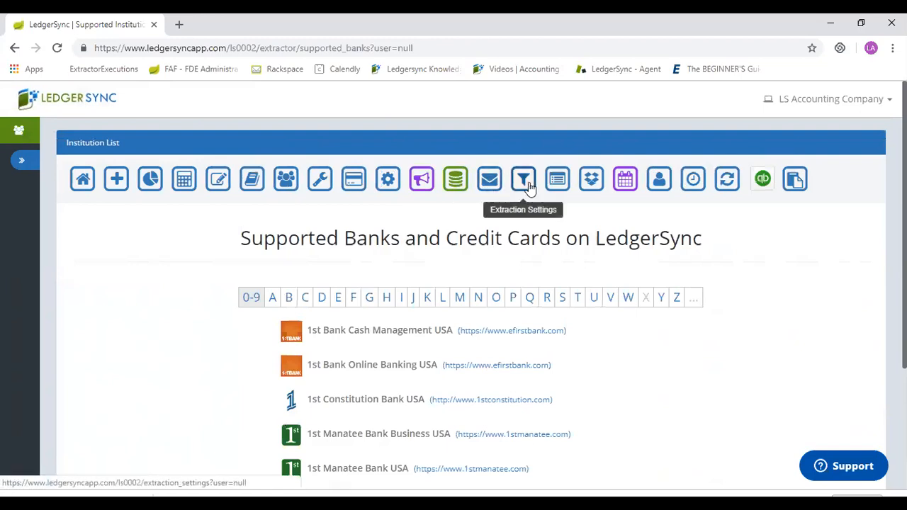
Open the Notification Settings and choose Weekly as the frequency of the Account Summary notification.
left_click(489, 182)
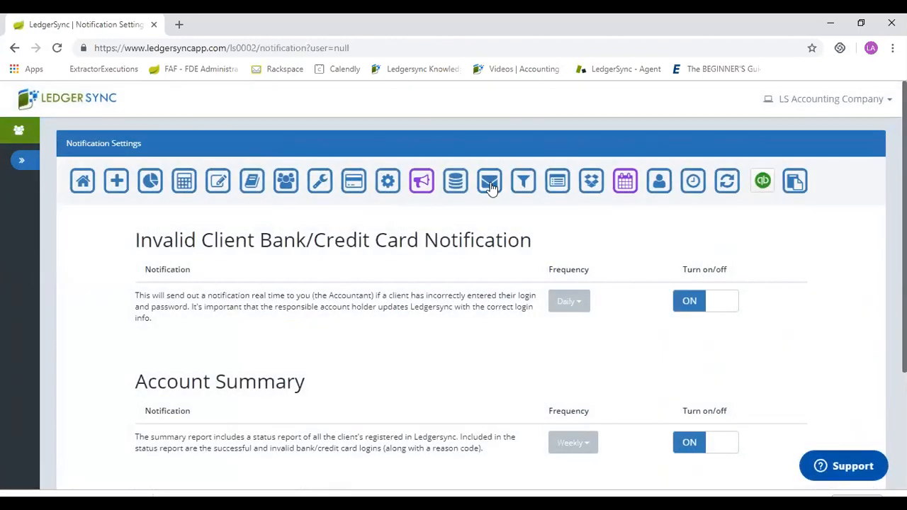
scroll(491, 186, "down", 2)
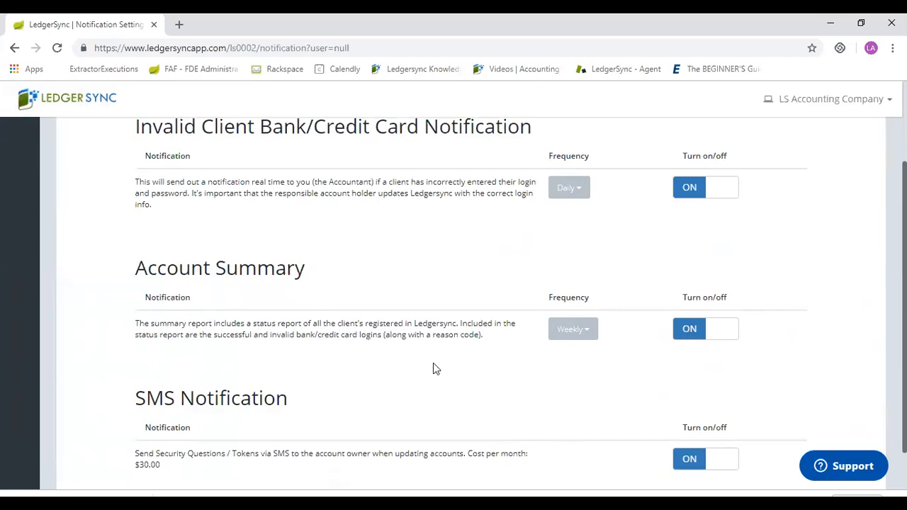
left_click(587, 332)
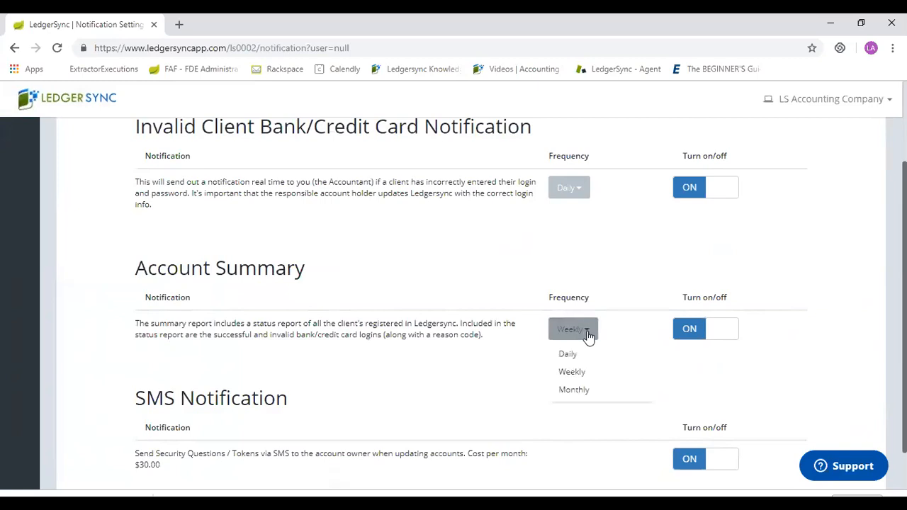
left_click(565, 373)
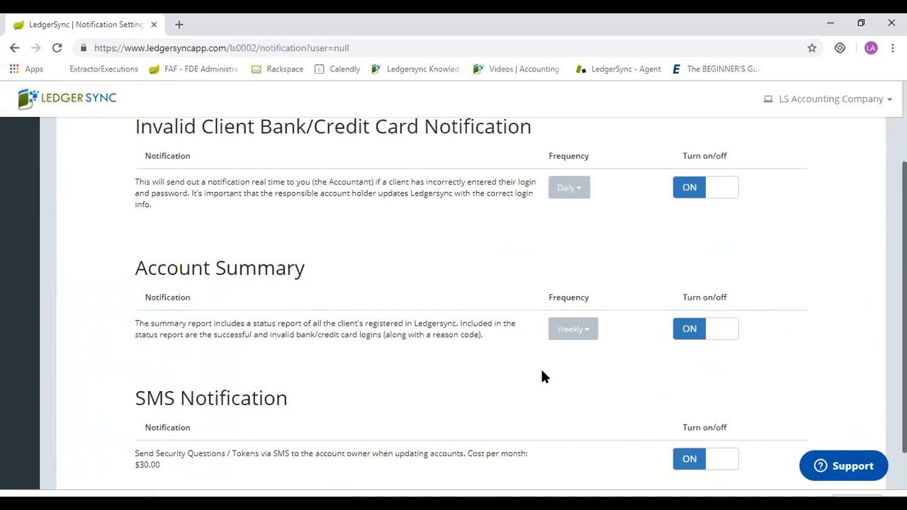
scroll(541, 370, "up", 2)
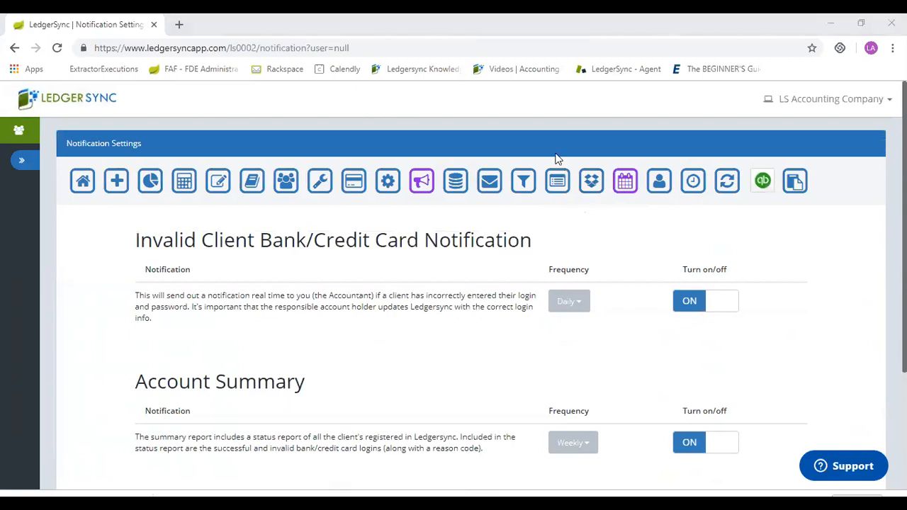
left_click(613, 352)
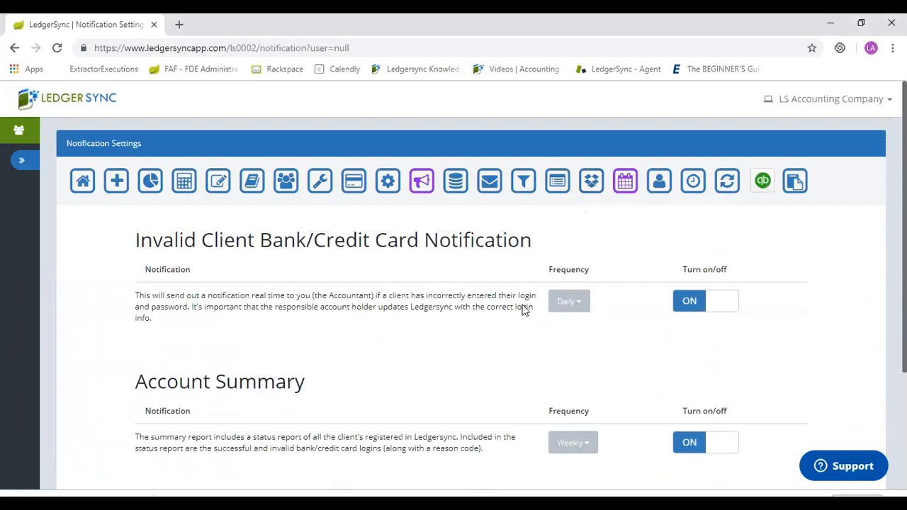
Open the Web Report and review the update messages and last update dates of all client accounts.
left_click(557, 187)
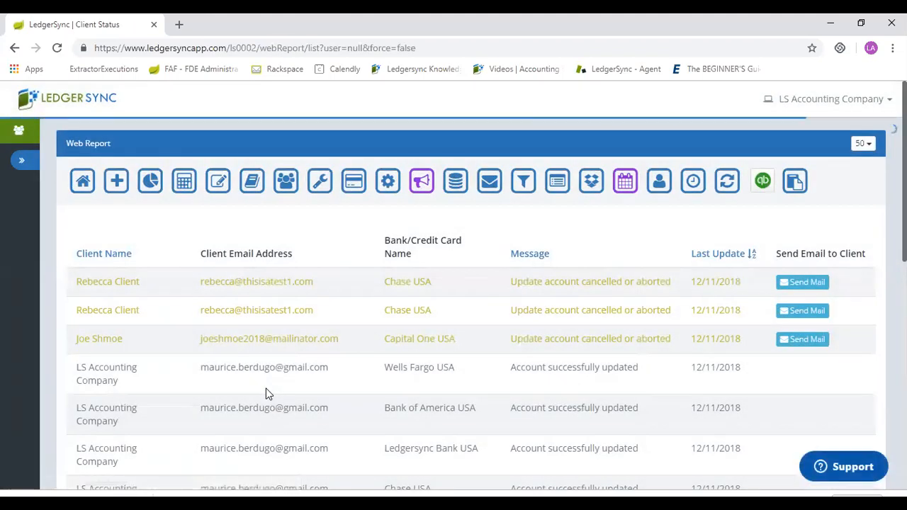
scroll(266, 389, "down", 3)
scroll(267, 394, "down", 5)
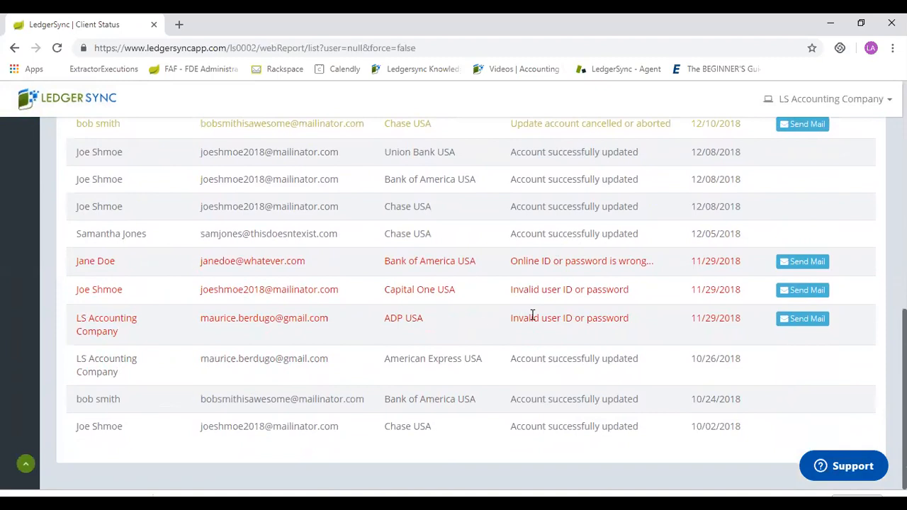
scroll(531, 314, "up", 15)
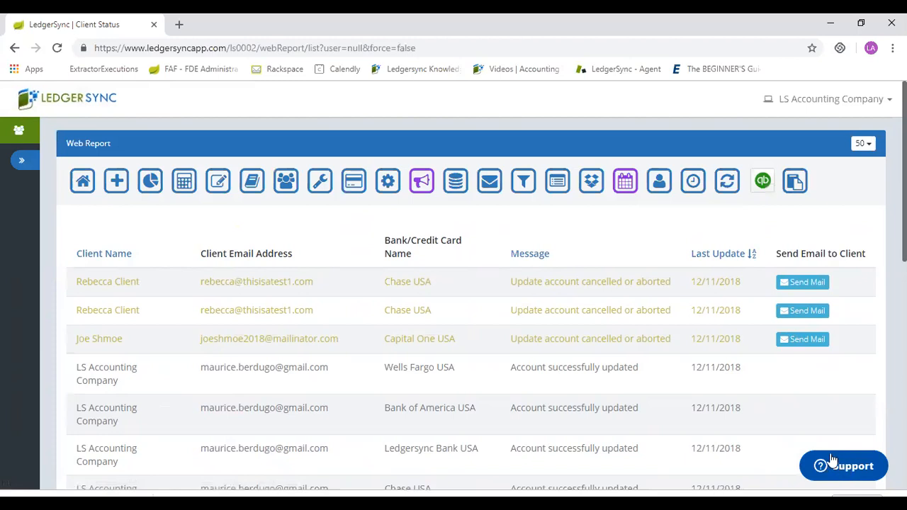
Open the Support widget, view its message form and cancel the message without sending it.
left_click(853, 464)
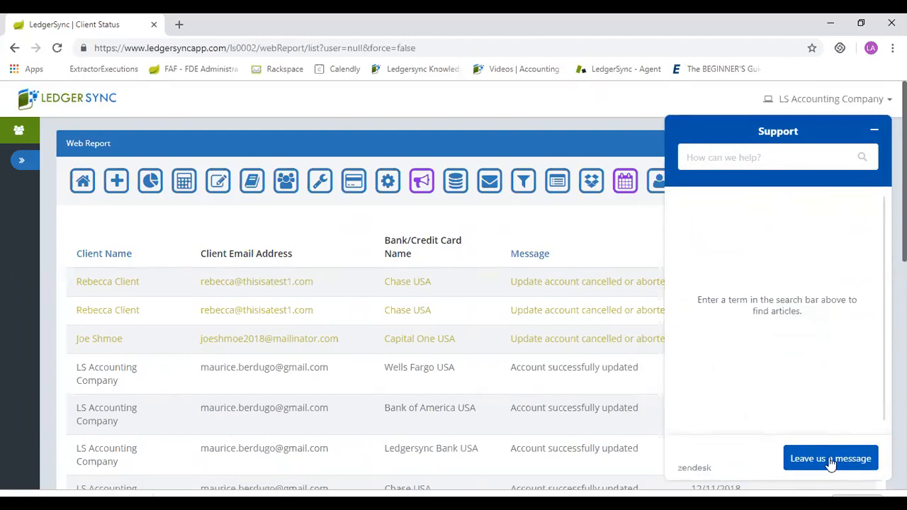
left_click(830, 459)
left_click(750, 305)
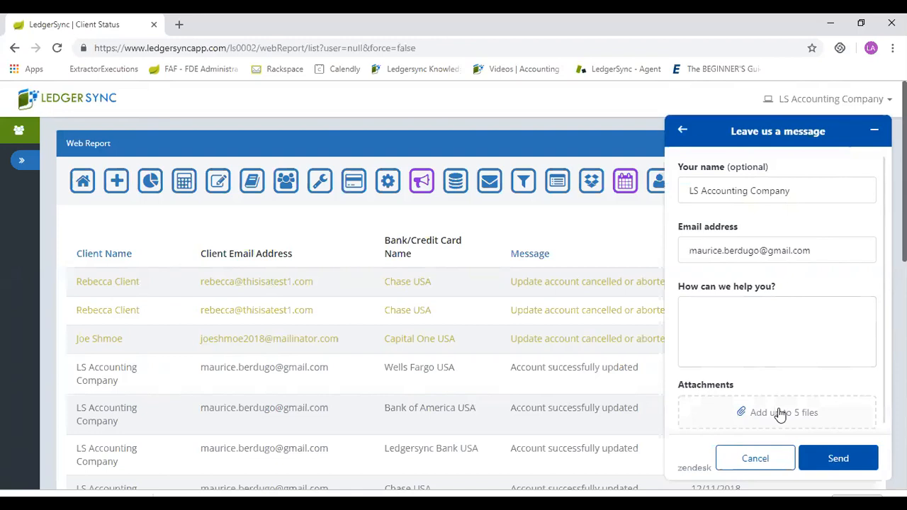
left_click(756, 458)
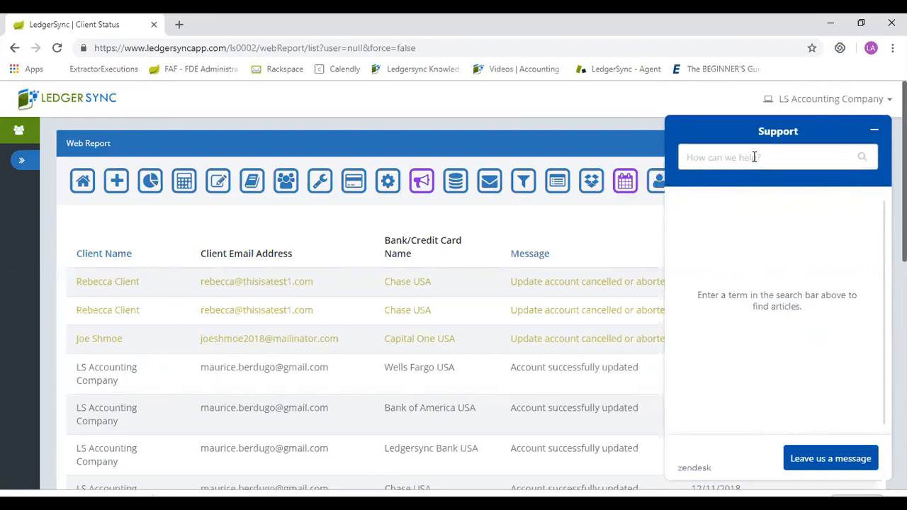
Search the support articles for "how to".
left_click(755, 157)
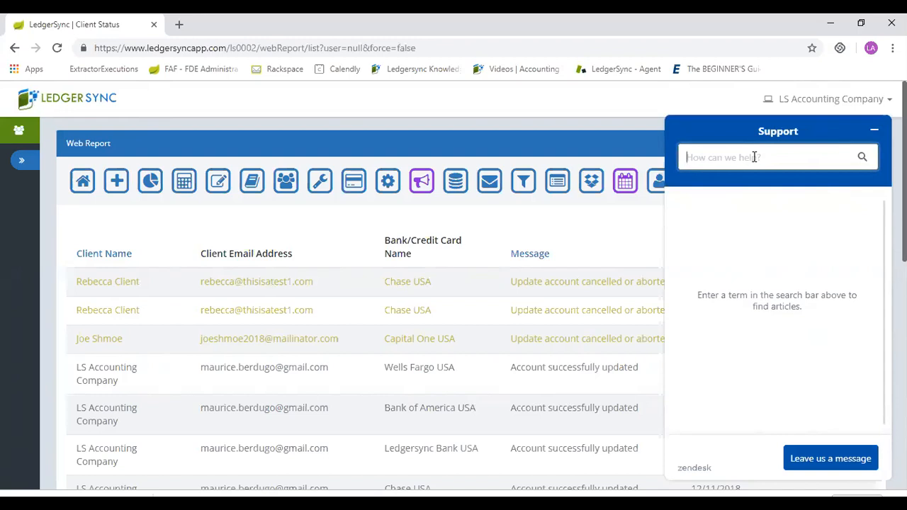
type("how to")
key("Return")
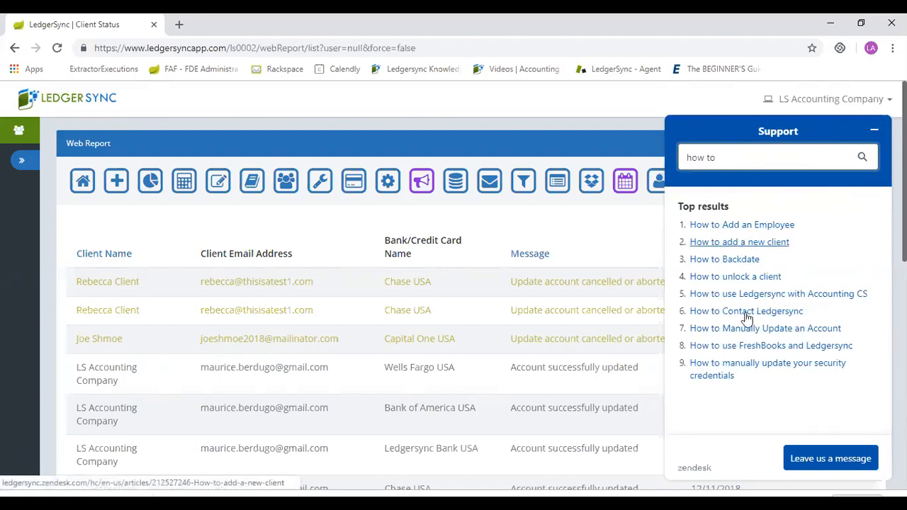
Read the "How to Add an Employee" support article and return to the search results.
left_click(724, 226)
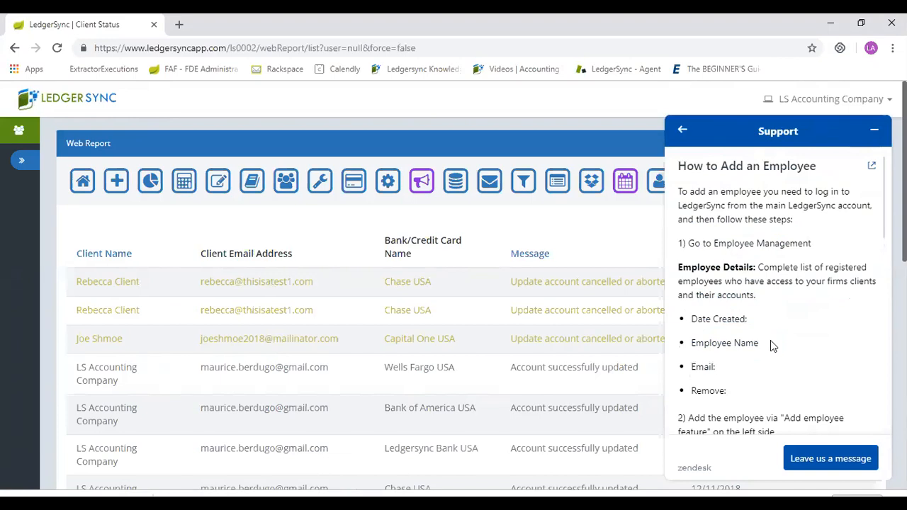
scroll(770, 340, "down", 4)
scroll(772, 341, "down", 10)
scroll(773, 347, "up", 2)
left_click(683, 129)
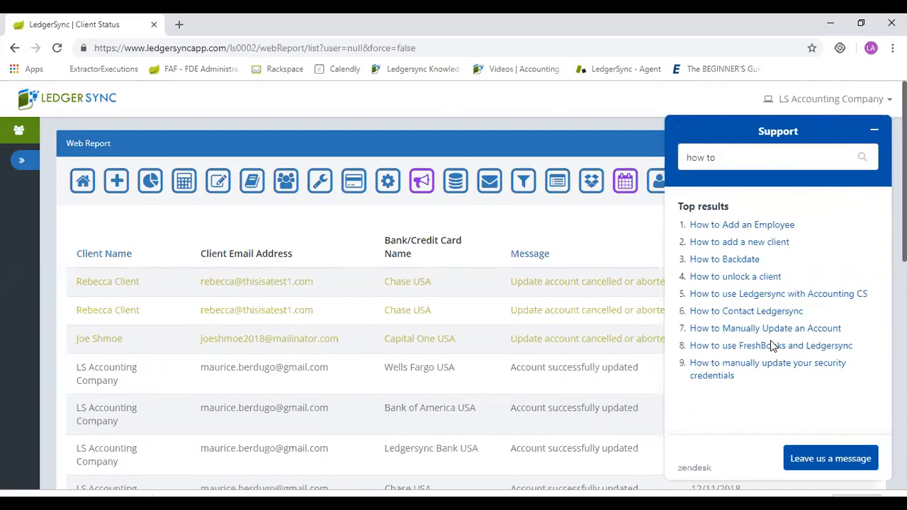
Read the "How to add a new client" support article through to its lesson video, then return to the results and minimize the Support widget.
left_click(740, 242)
scroll(773, 346, "down", 5)
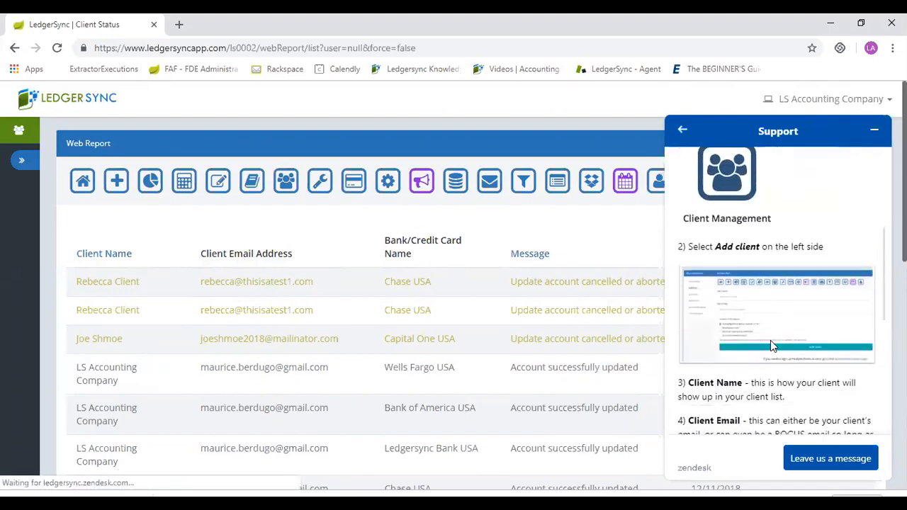
scroll(772, 343, "down", 4)
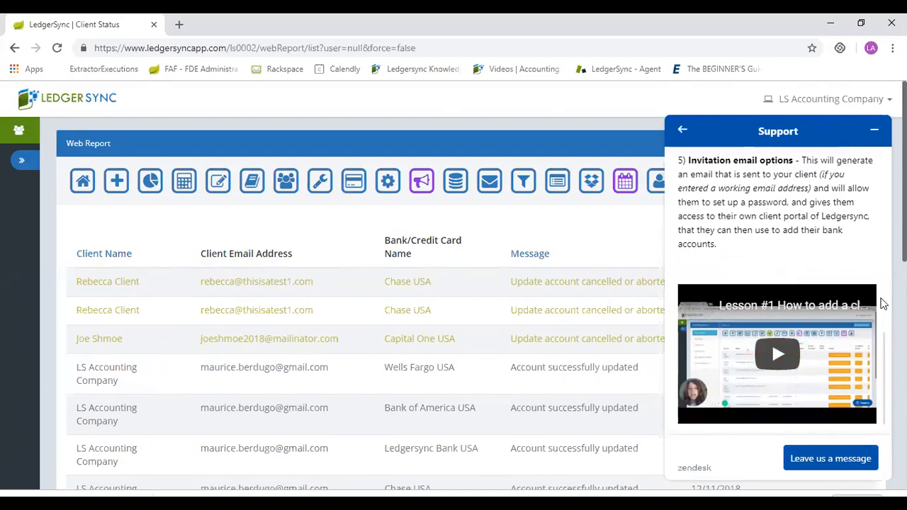
scroll(882, 301, "up", 2)
scroll(883, 303, "up", 5)
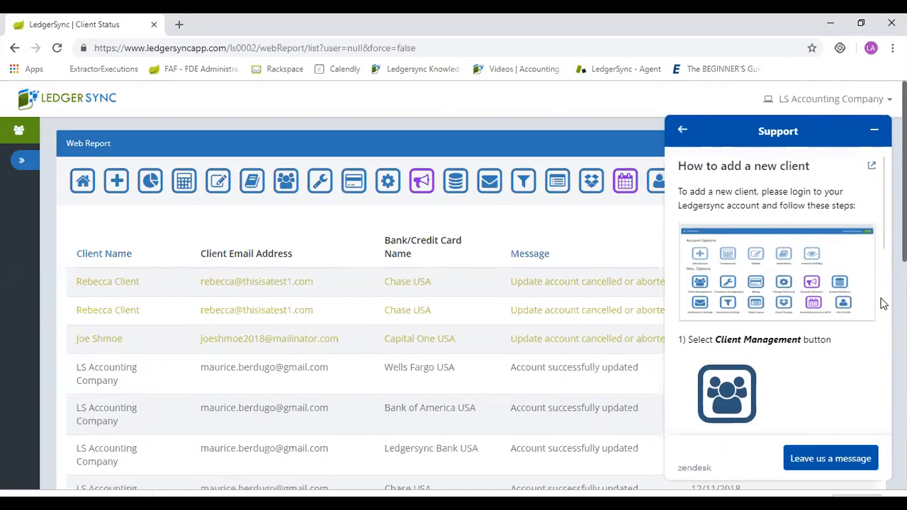
key("alt+Left")
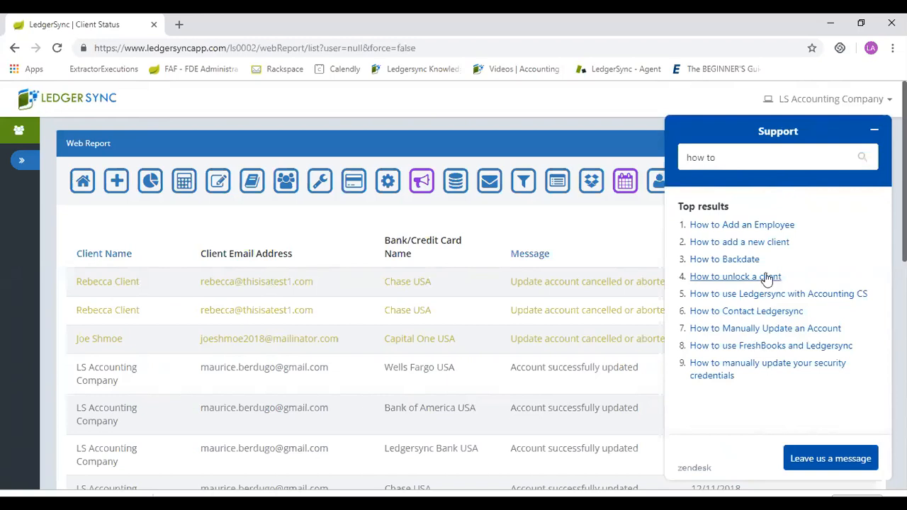
left_click(874, 131)
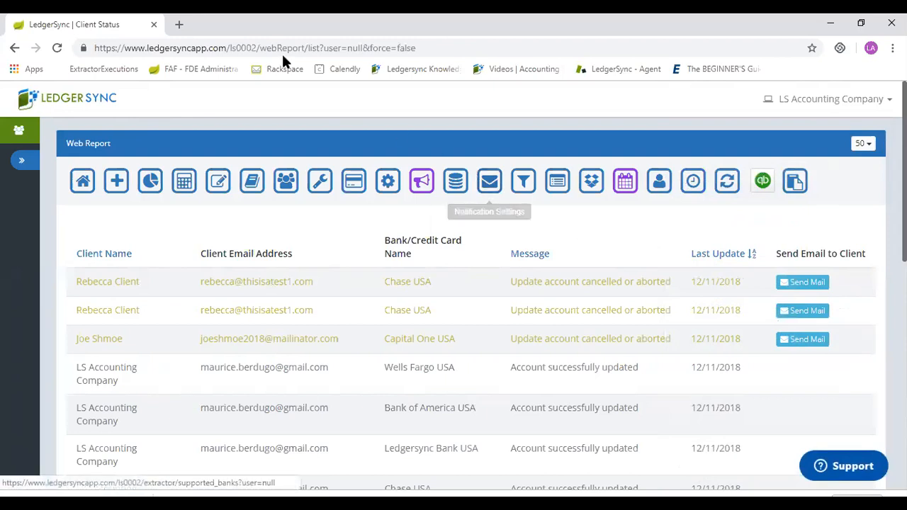
left_click(181, 26)
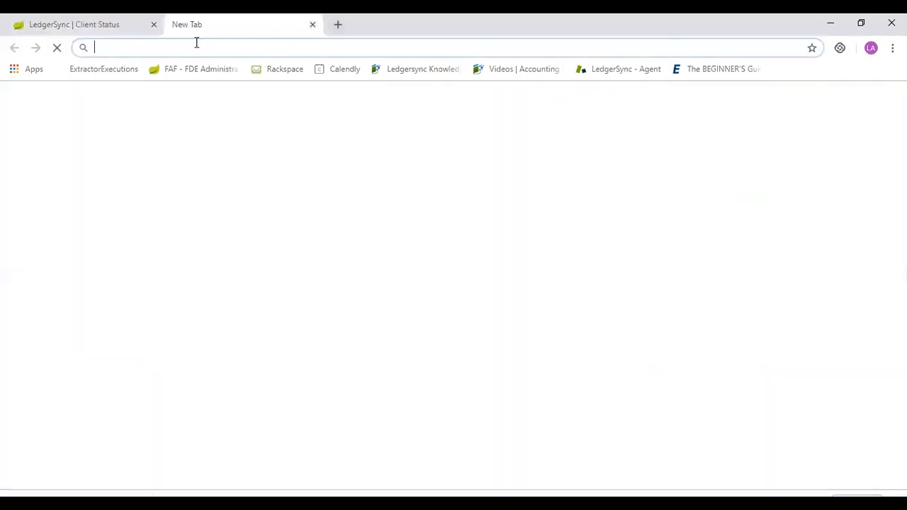
type("www.ledgersync.com")
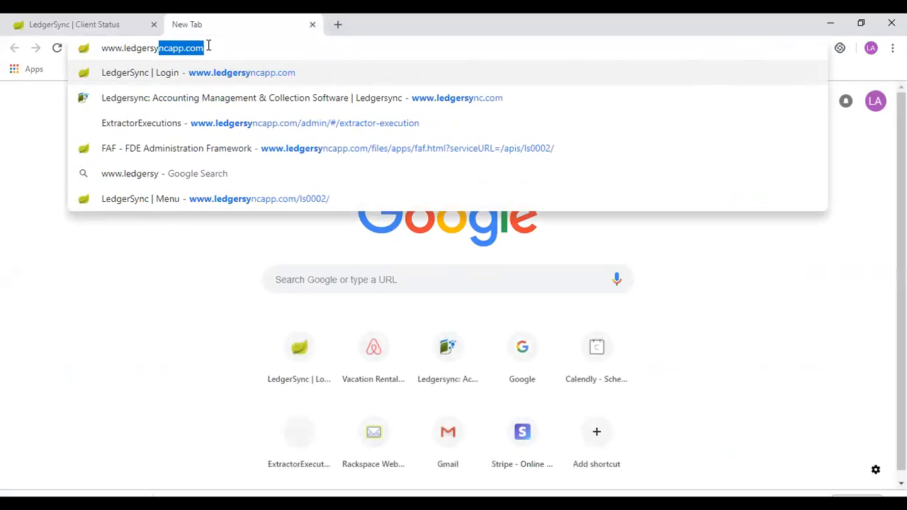
key("Return")
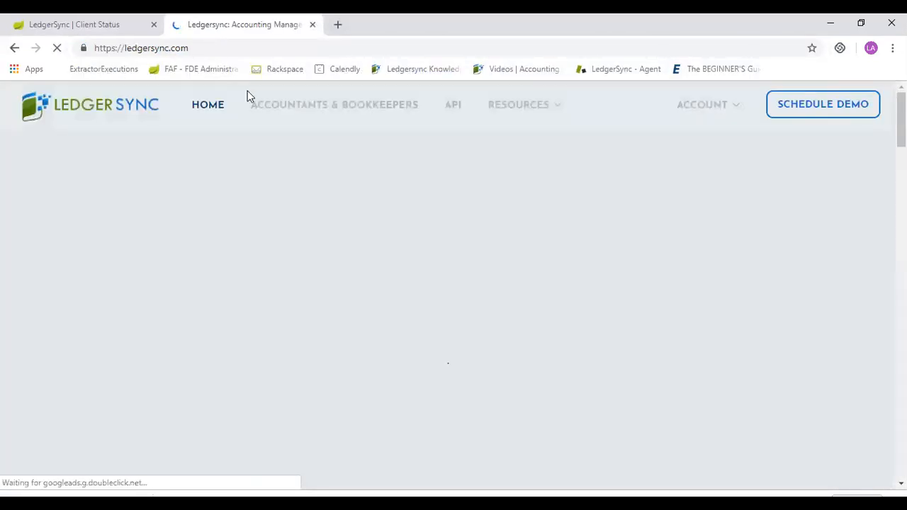
left_click(359, 117)
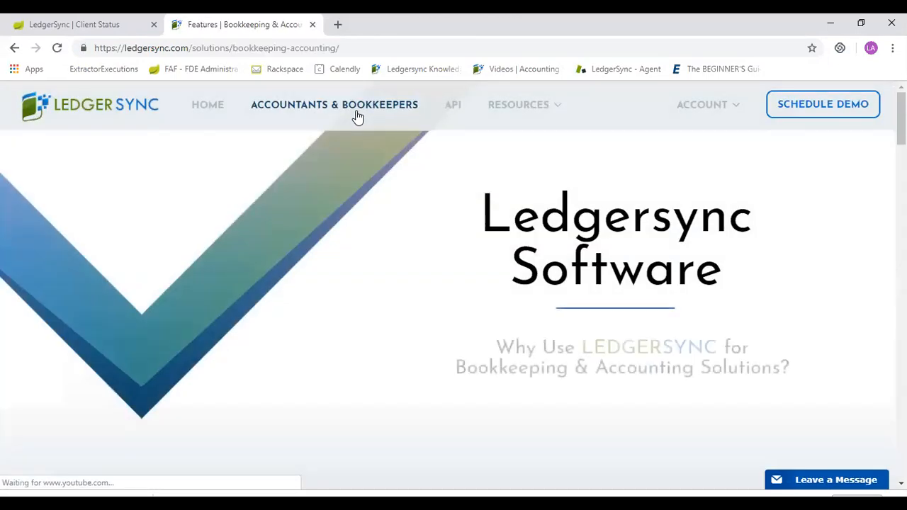
scroll(366, 113, "down", 10)
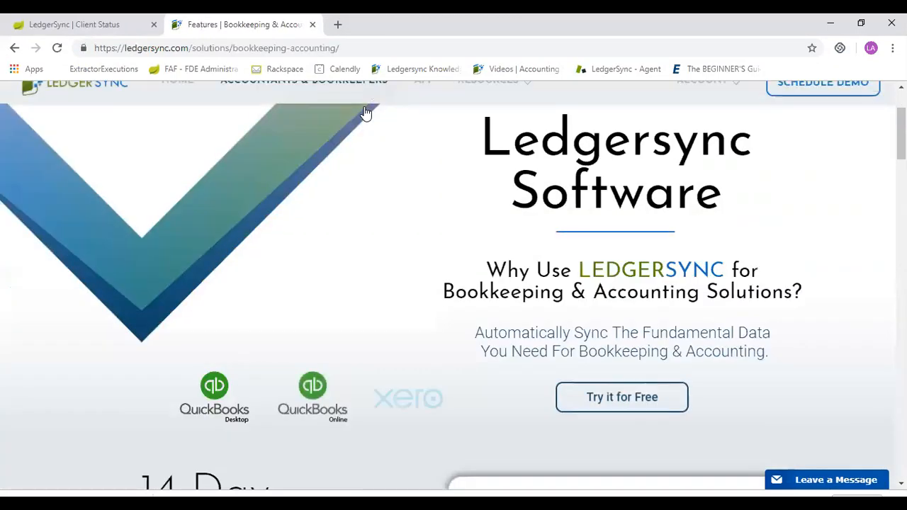
scroll(365, 113, "down", 15)
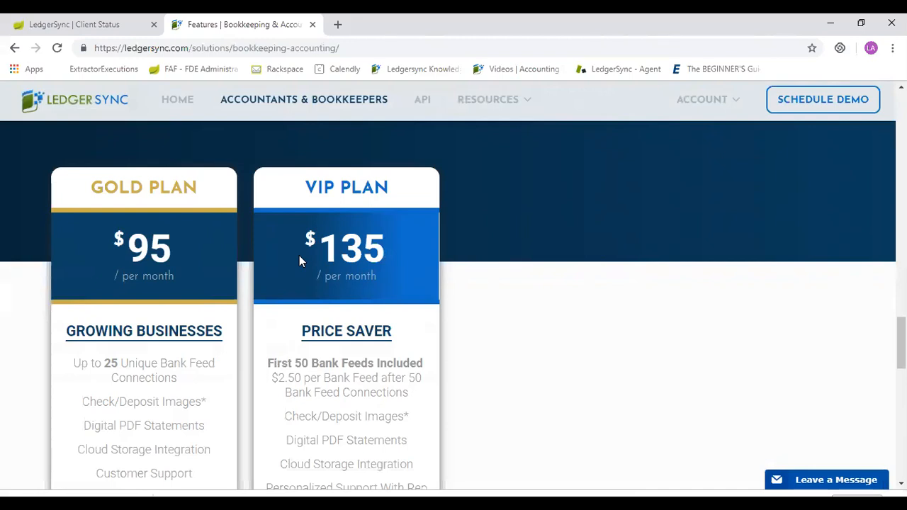
Open the website's Knowledge Center, search it for "how to" and look through the listed articles.
mouse_move(481, 99)
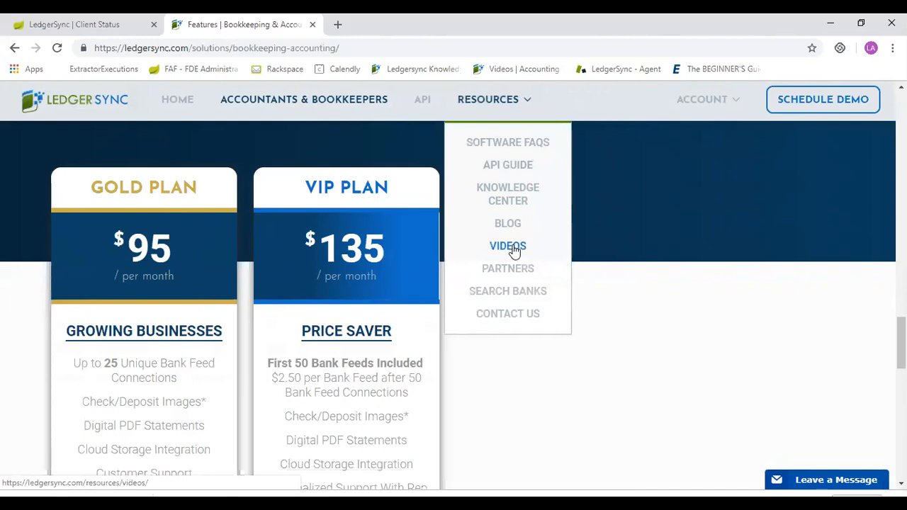
left_click(500, 197)
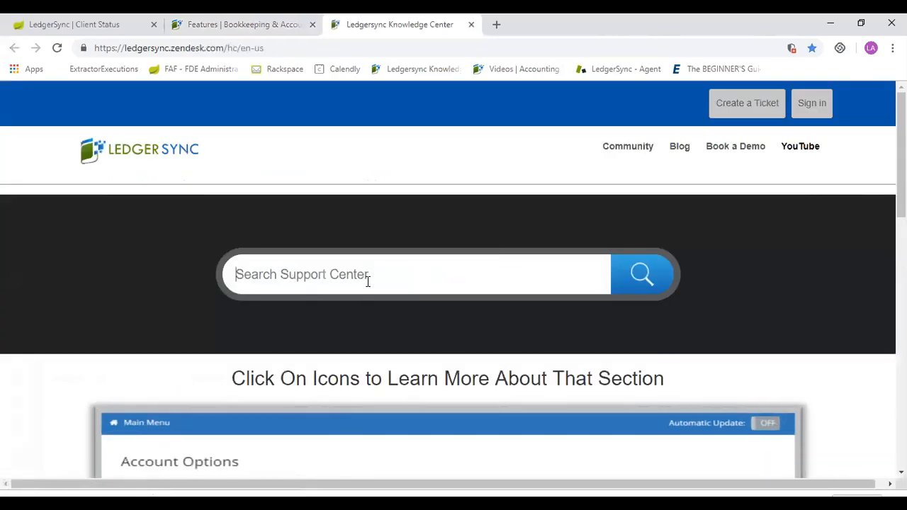
type("how to")
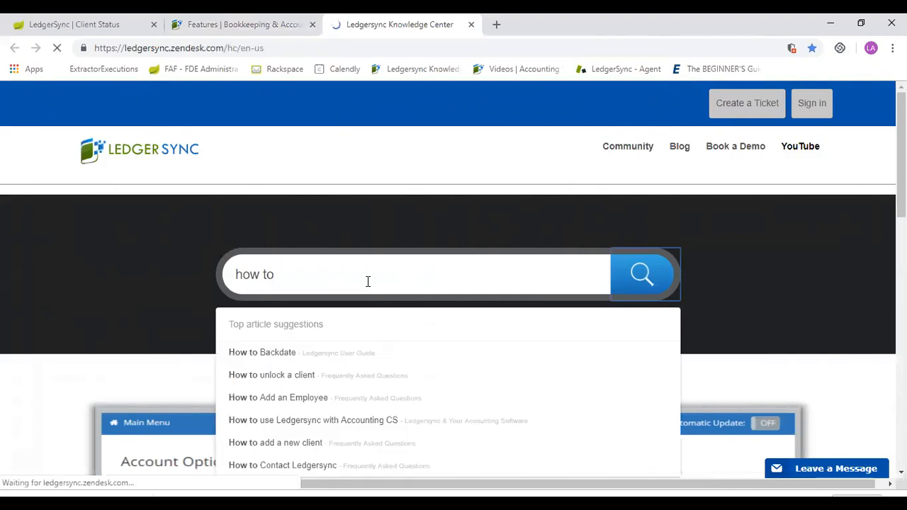
key("Return")
scroll(368, 281, "down", 3)
scroll(368, 281, "down", 5)
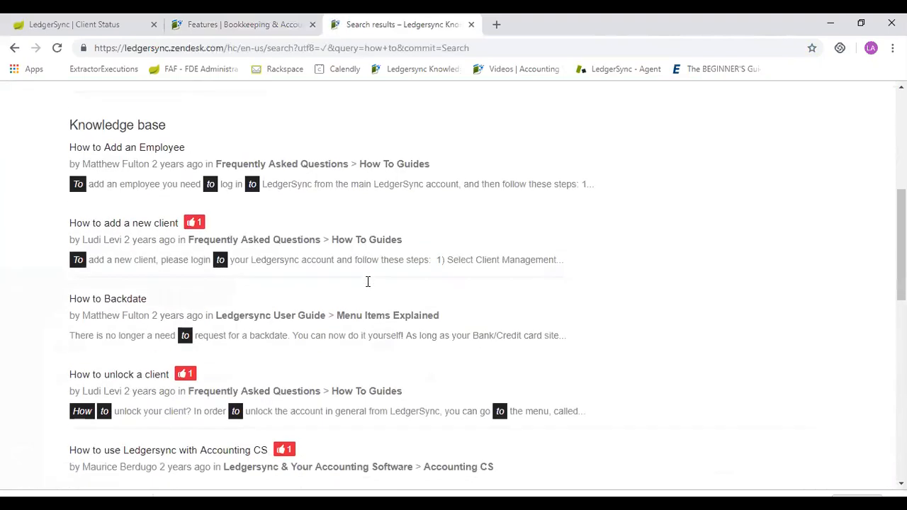
scroll(368, 281, "down", 6)
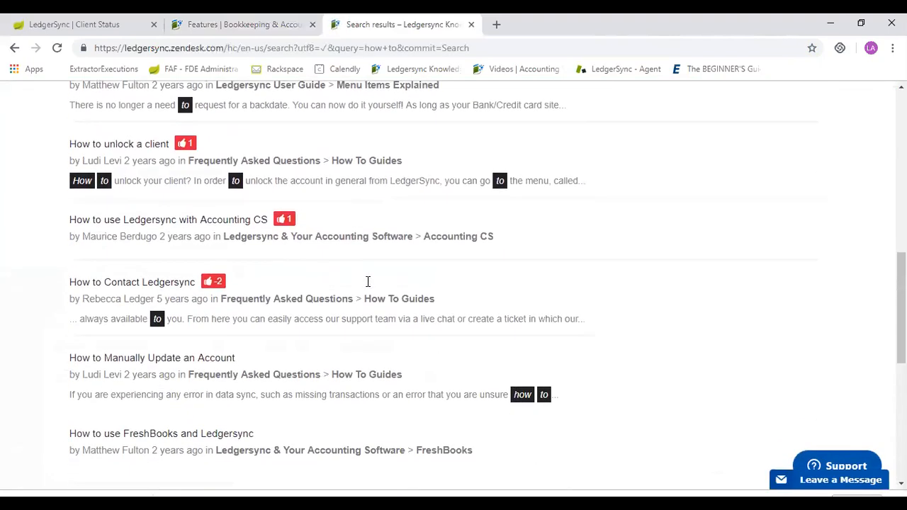
scroll(368, 281, "up", 10)
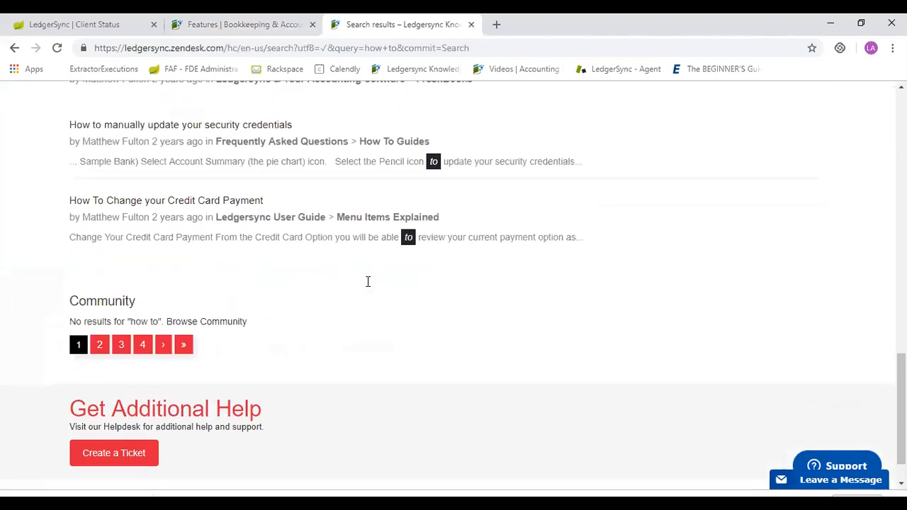
scroll(367, 281, "up", 3)
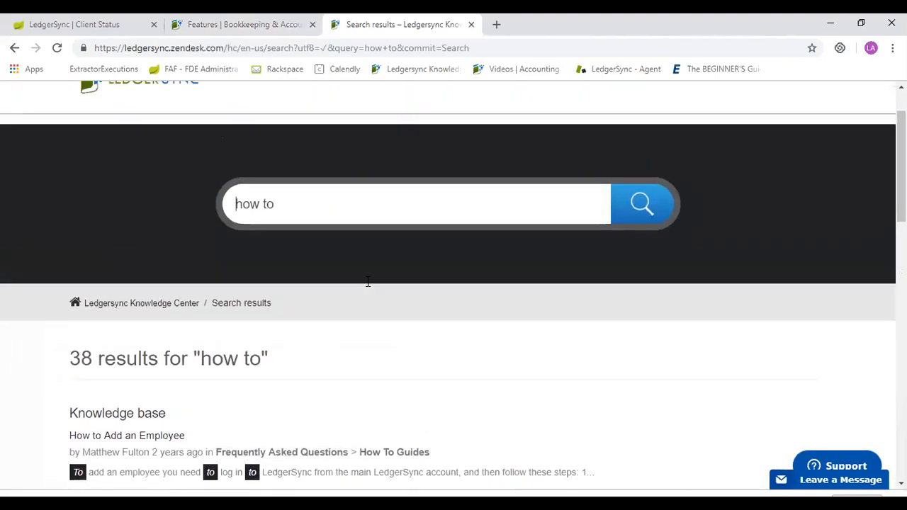
scroll(368, 282, "down", 3)
scroll(368, 281, "down", 1)
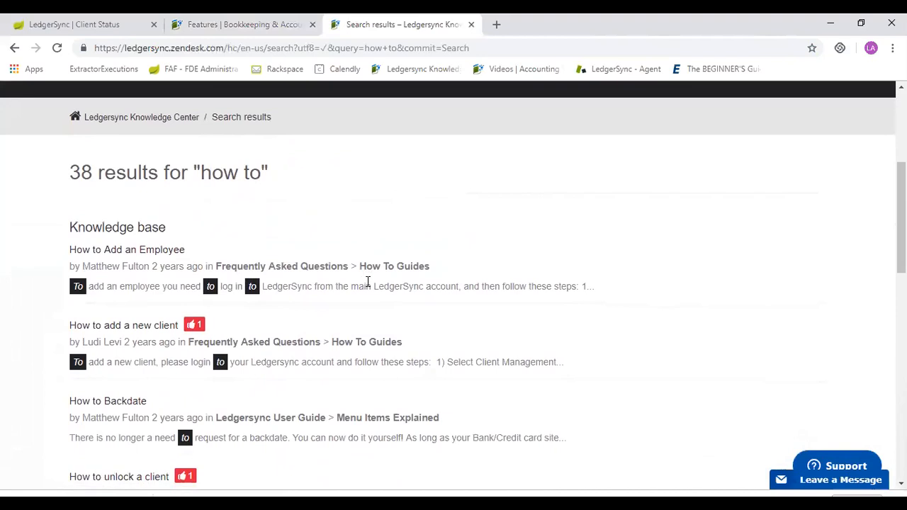
Open the Knowledge Center's "How to add a new client" article and look over its instructions and lesson video.
left_click(124, 234)
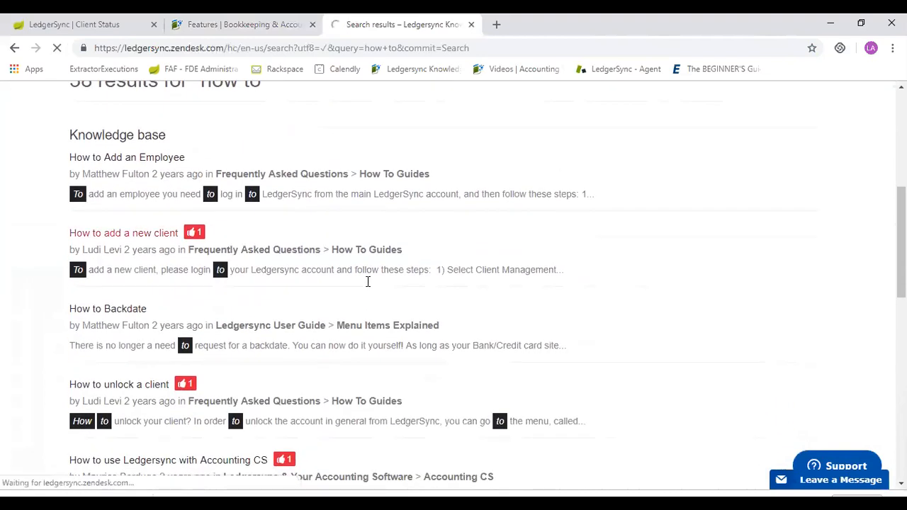
scroll(368, 282, "down", 10)
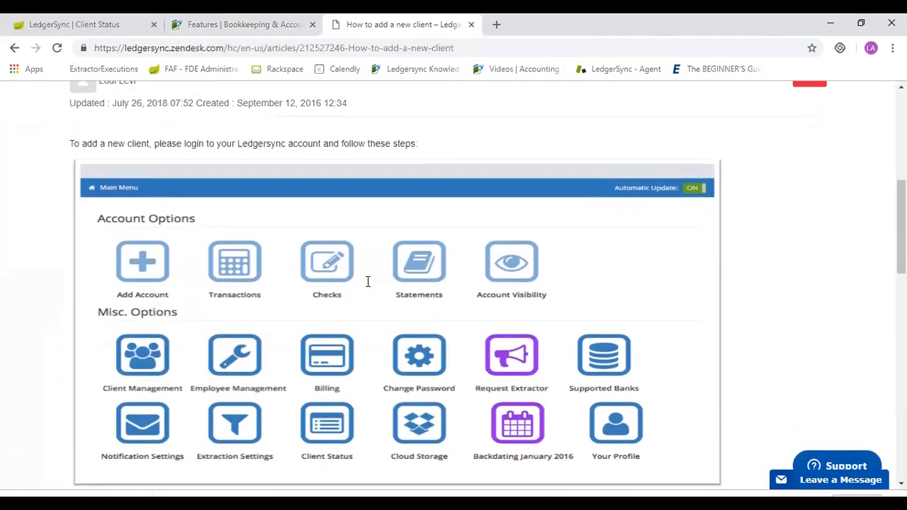
scroll(368, 282, "down", 5)
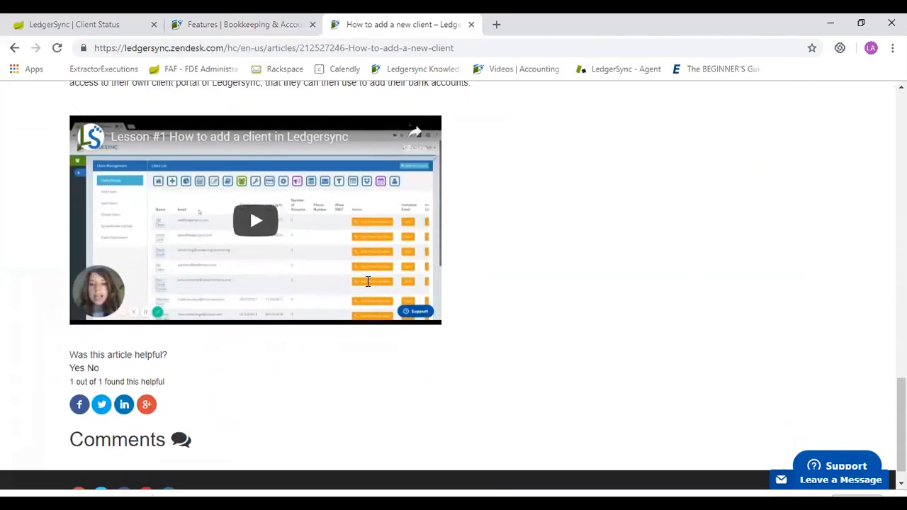
scroll(368, 281, "up", 3)
scroll(367, 281, "up", 10)
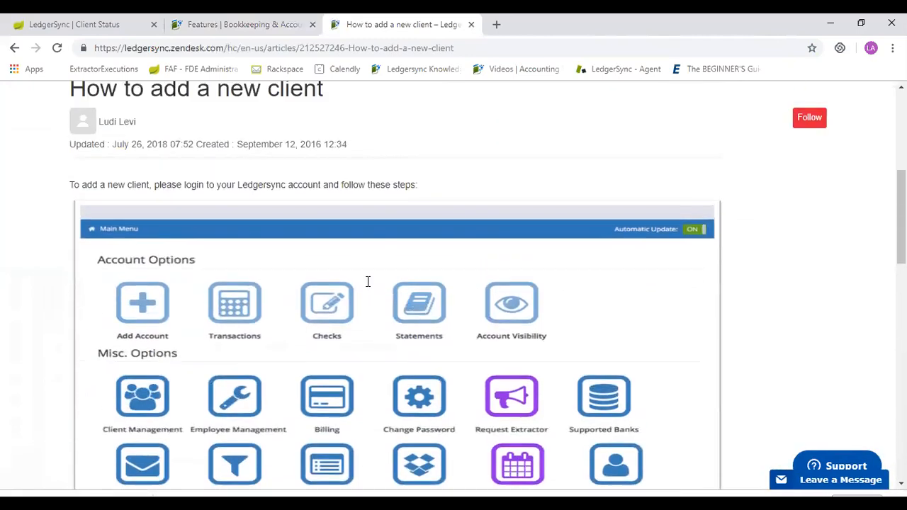
Close the Knowledge Center and switch back to the Web Report in the LedgerSync app.
key("ctrl+w")
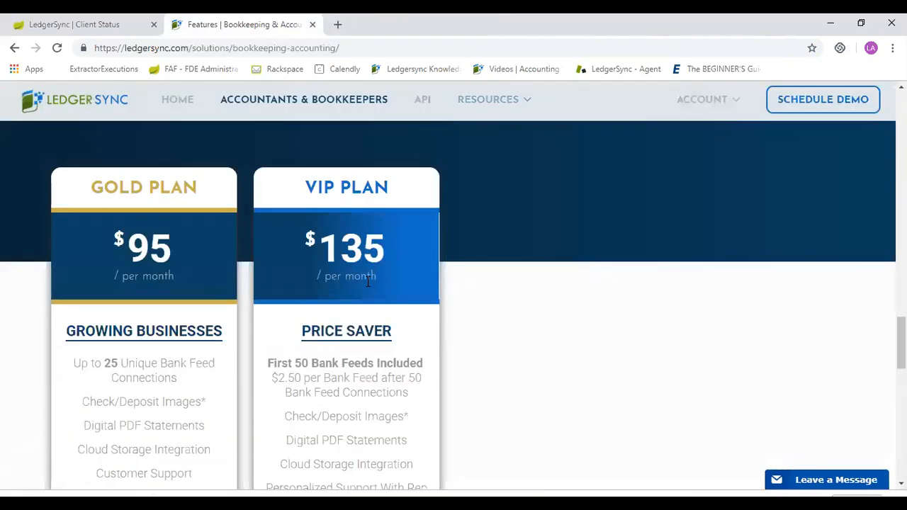
mouse_move(508, 165)
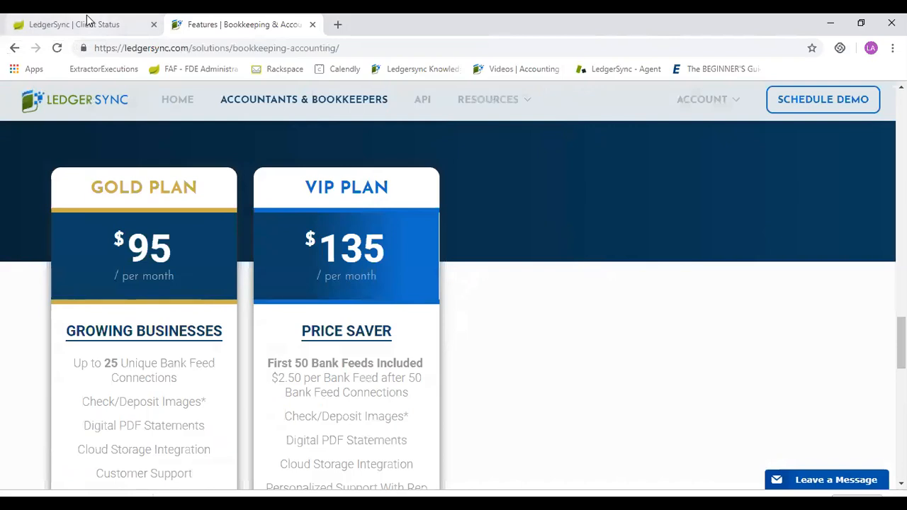
left_click(105, 23)
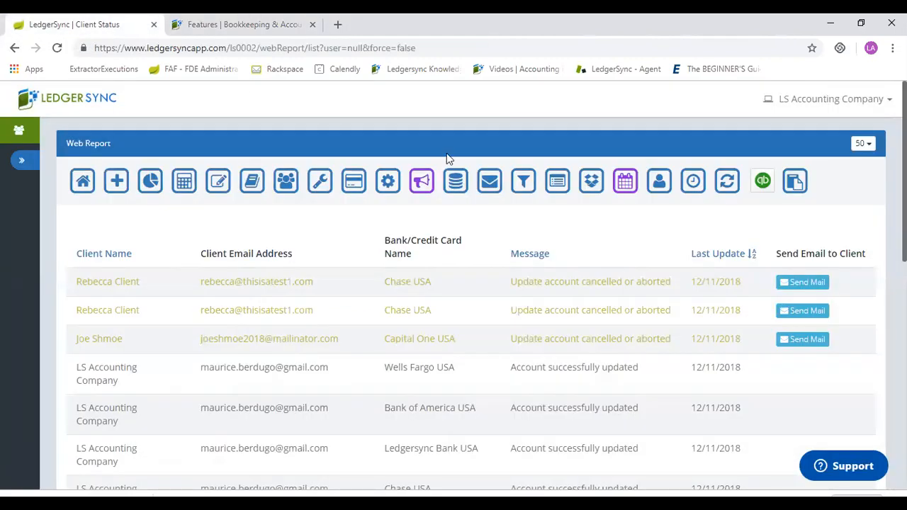